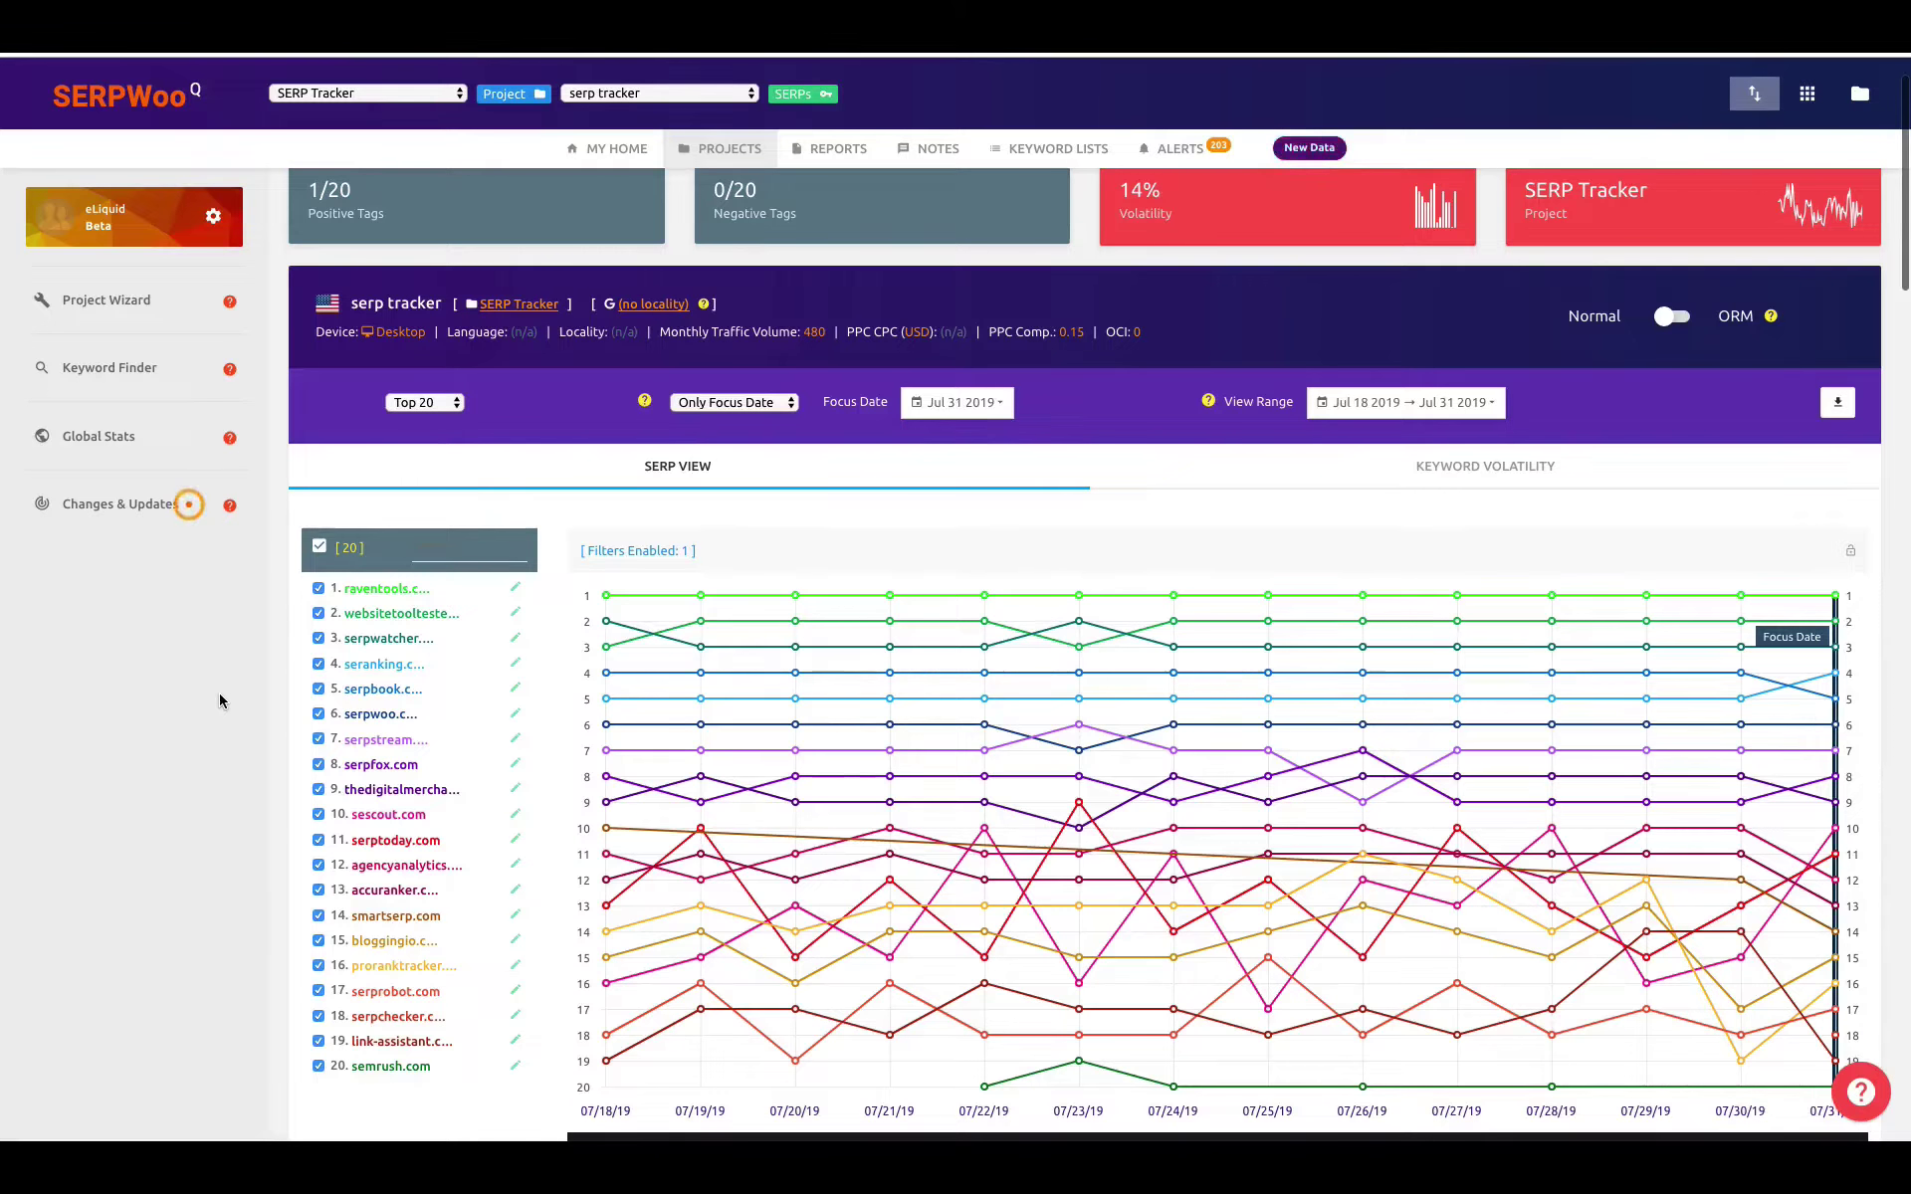
Step: Open the Affiliate Program from the gear menu to its GET STARTED summary
{"action": "left_click", "coordinate": [213, 216]}
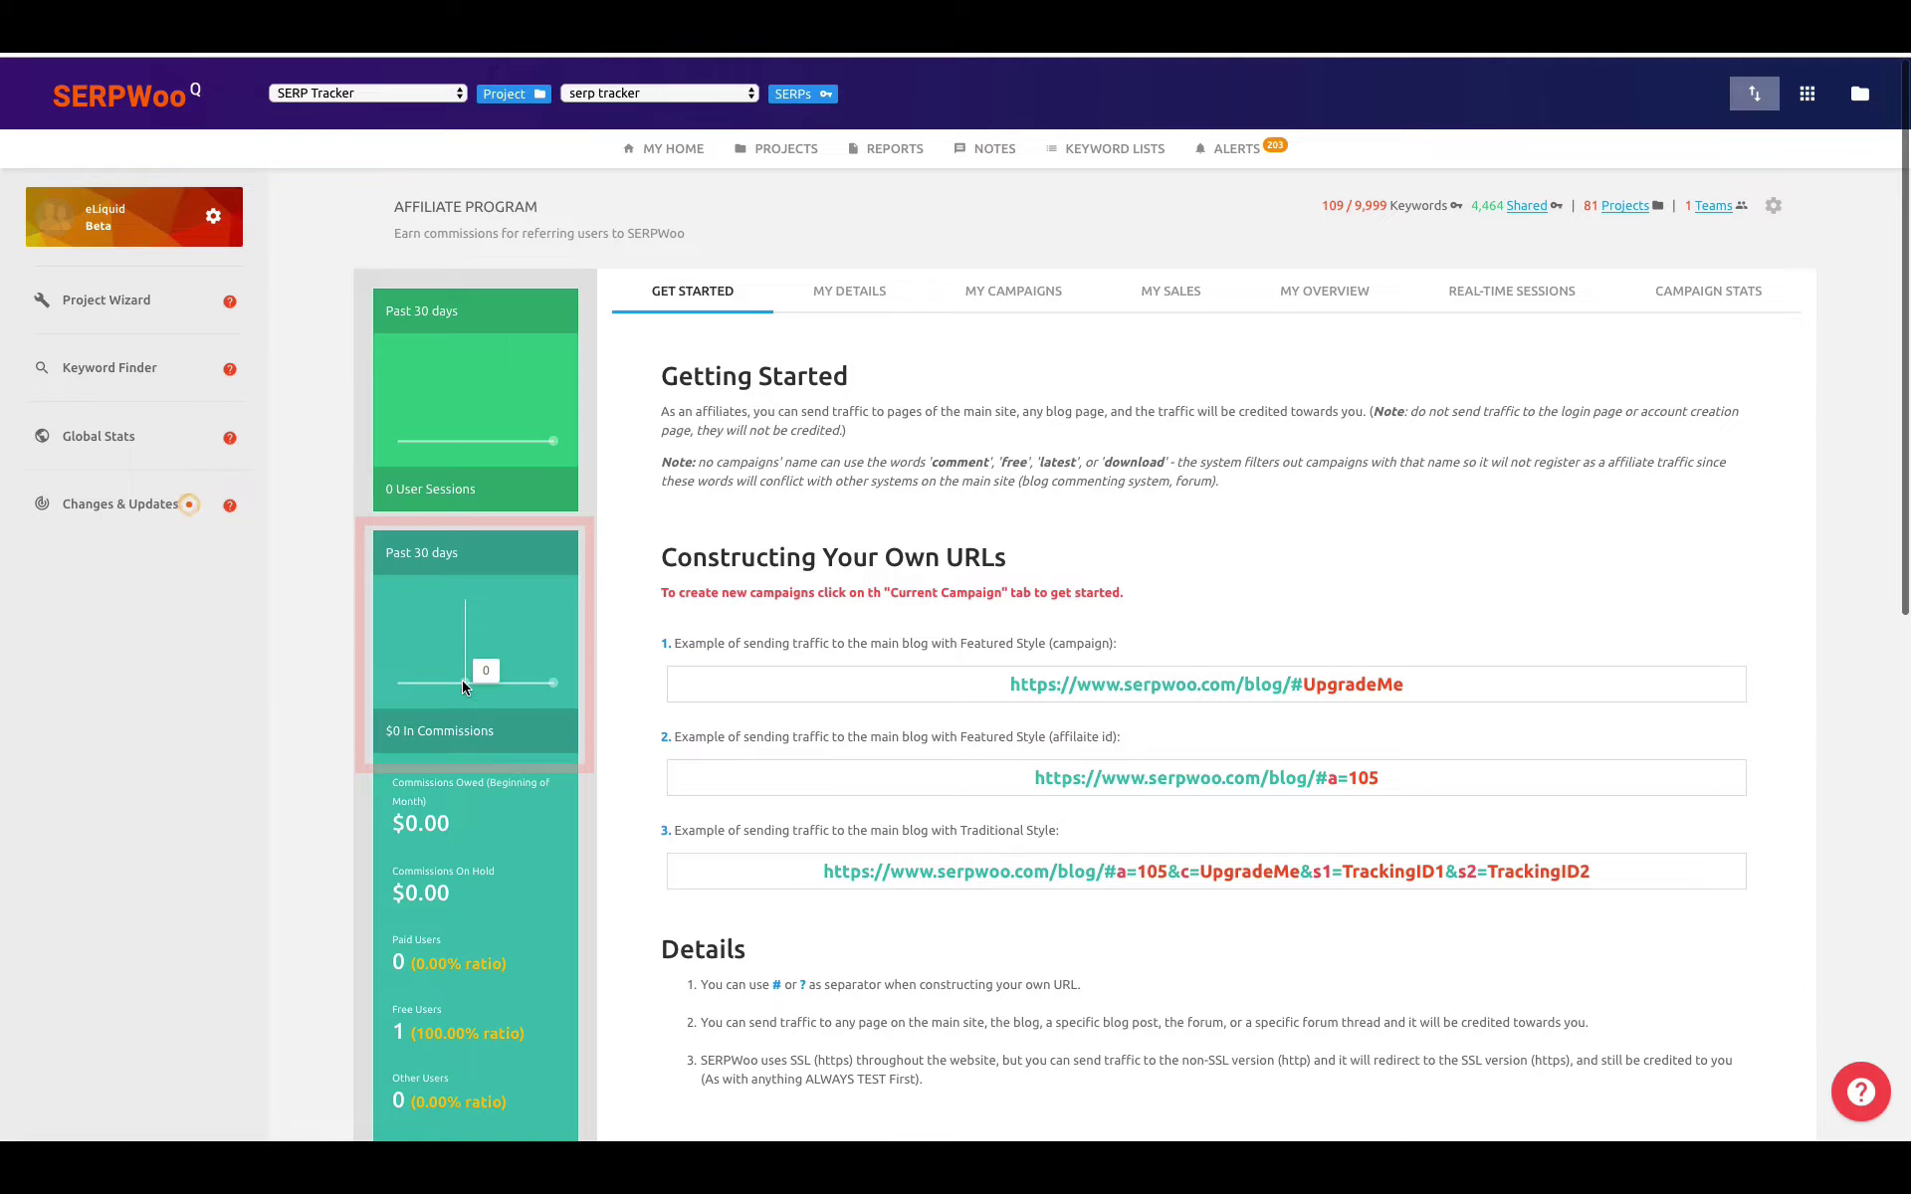
{"action": "scroll", "coordinate": [466, 787], "scroll_direction": "down", "scroll_amount": 2}
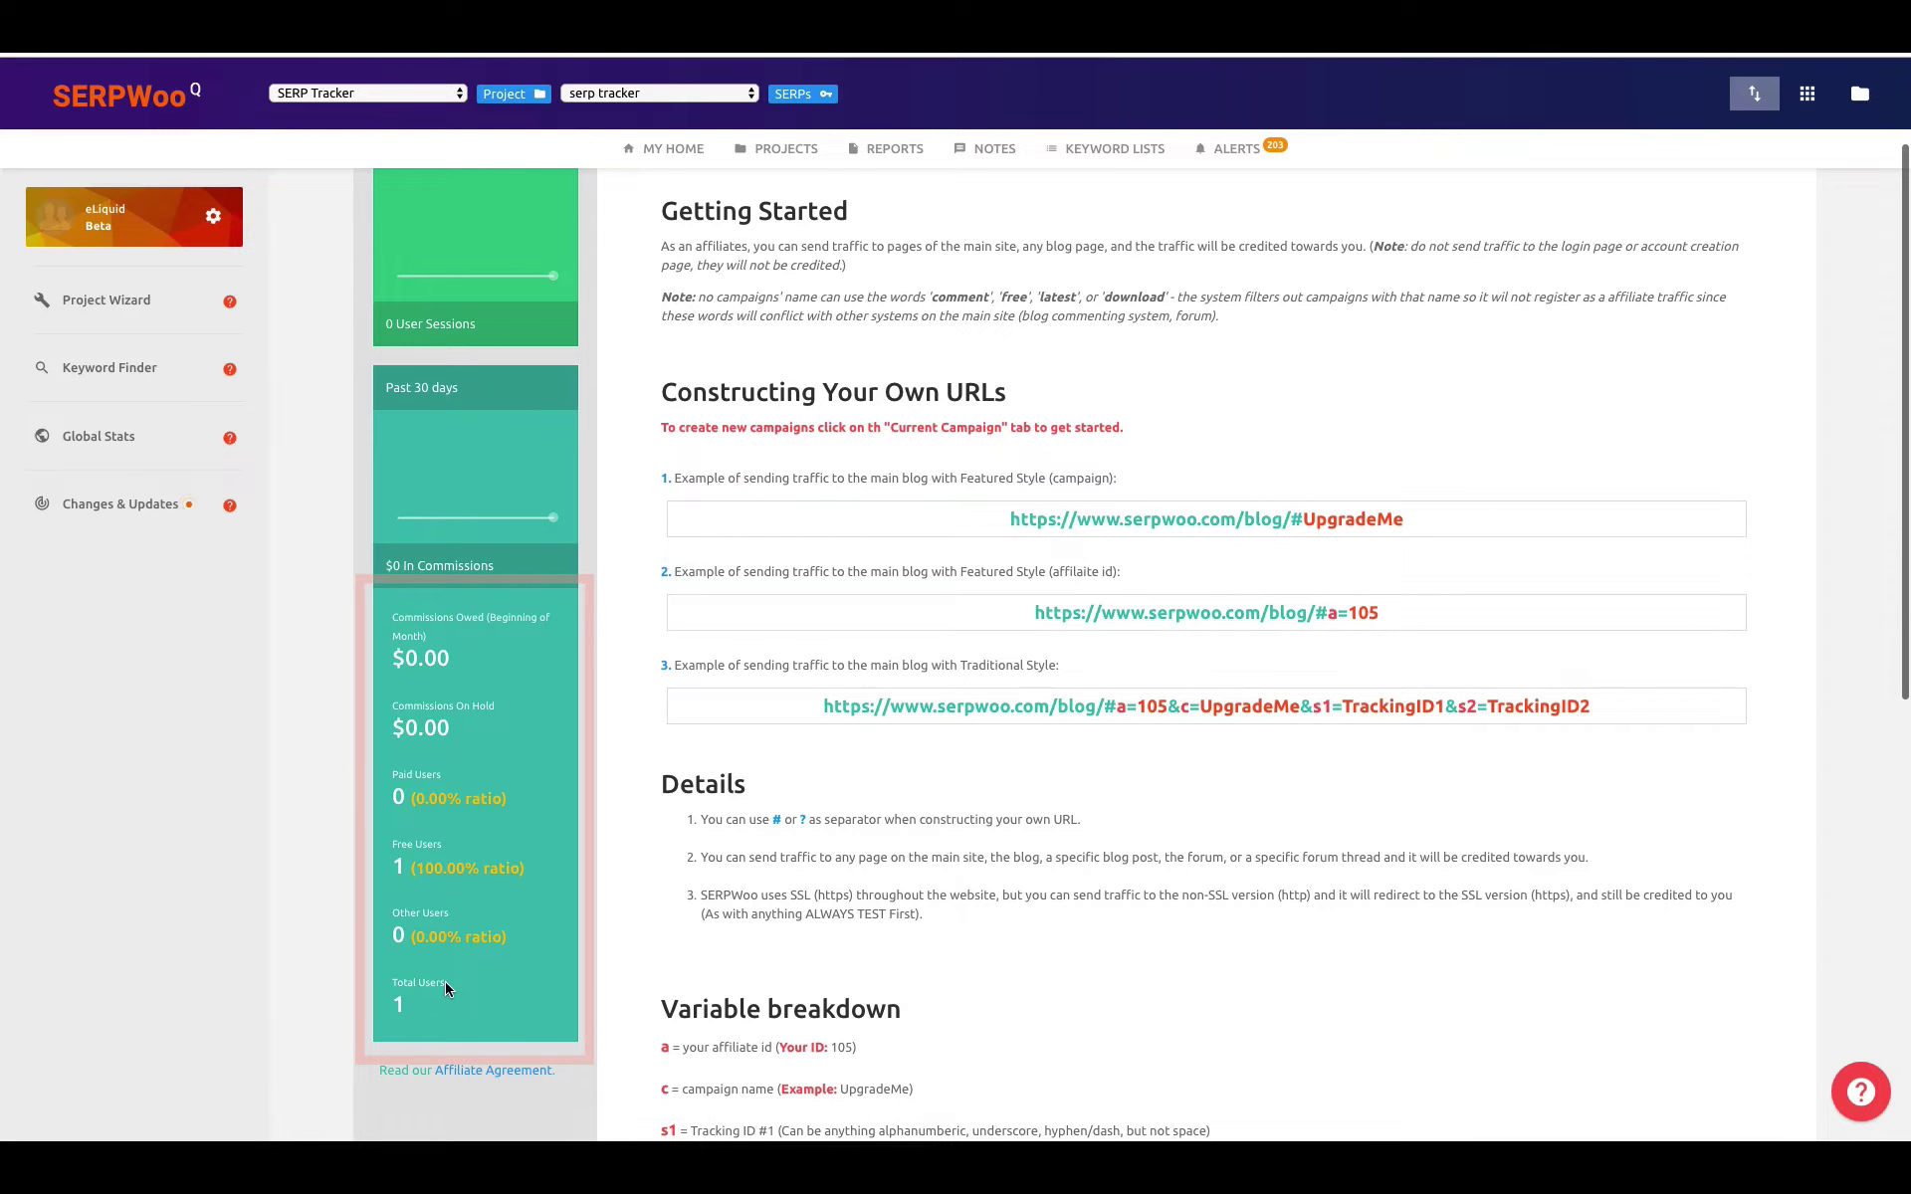
{"action": "scroll", "coordinate": [445, 982], "scroll_direction": "down", "scroll_amount": 1}
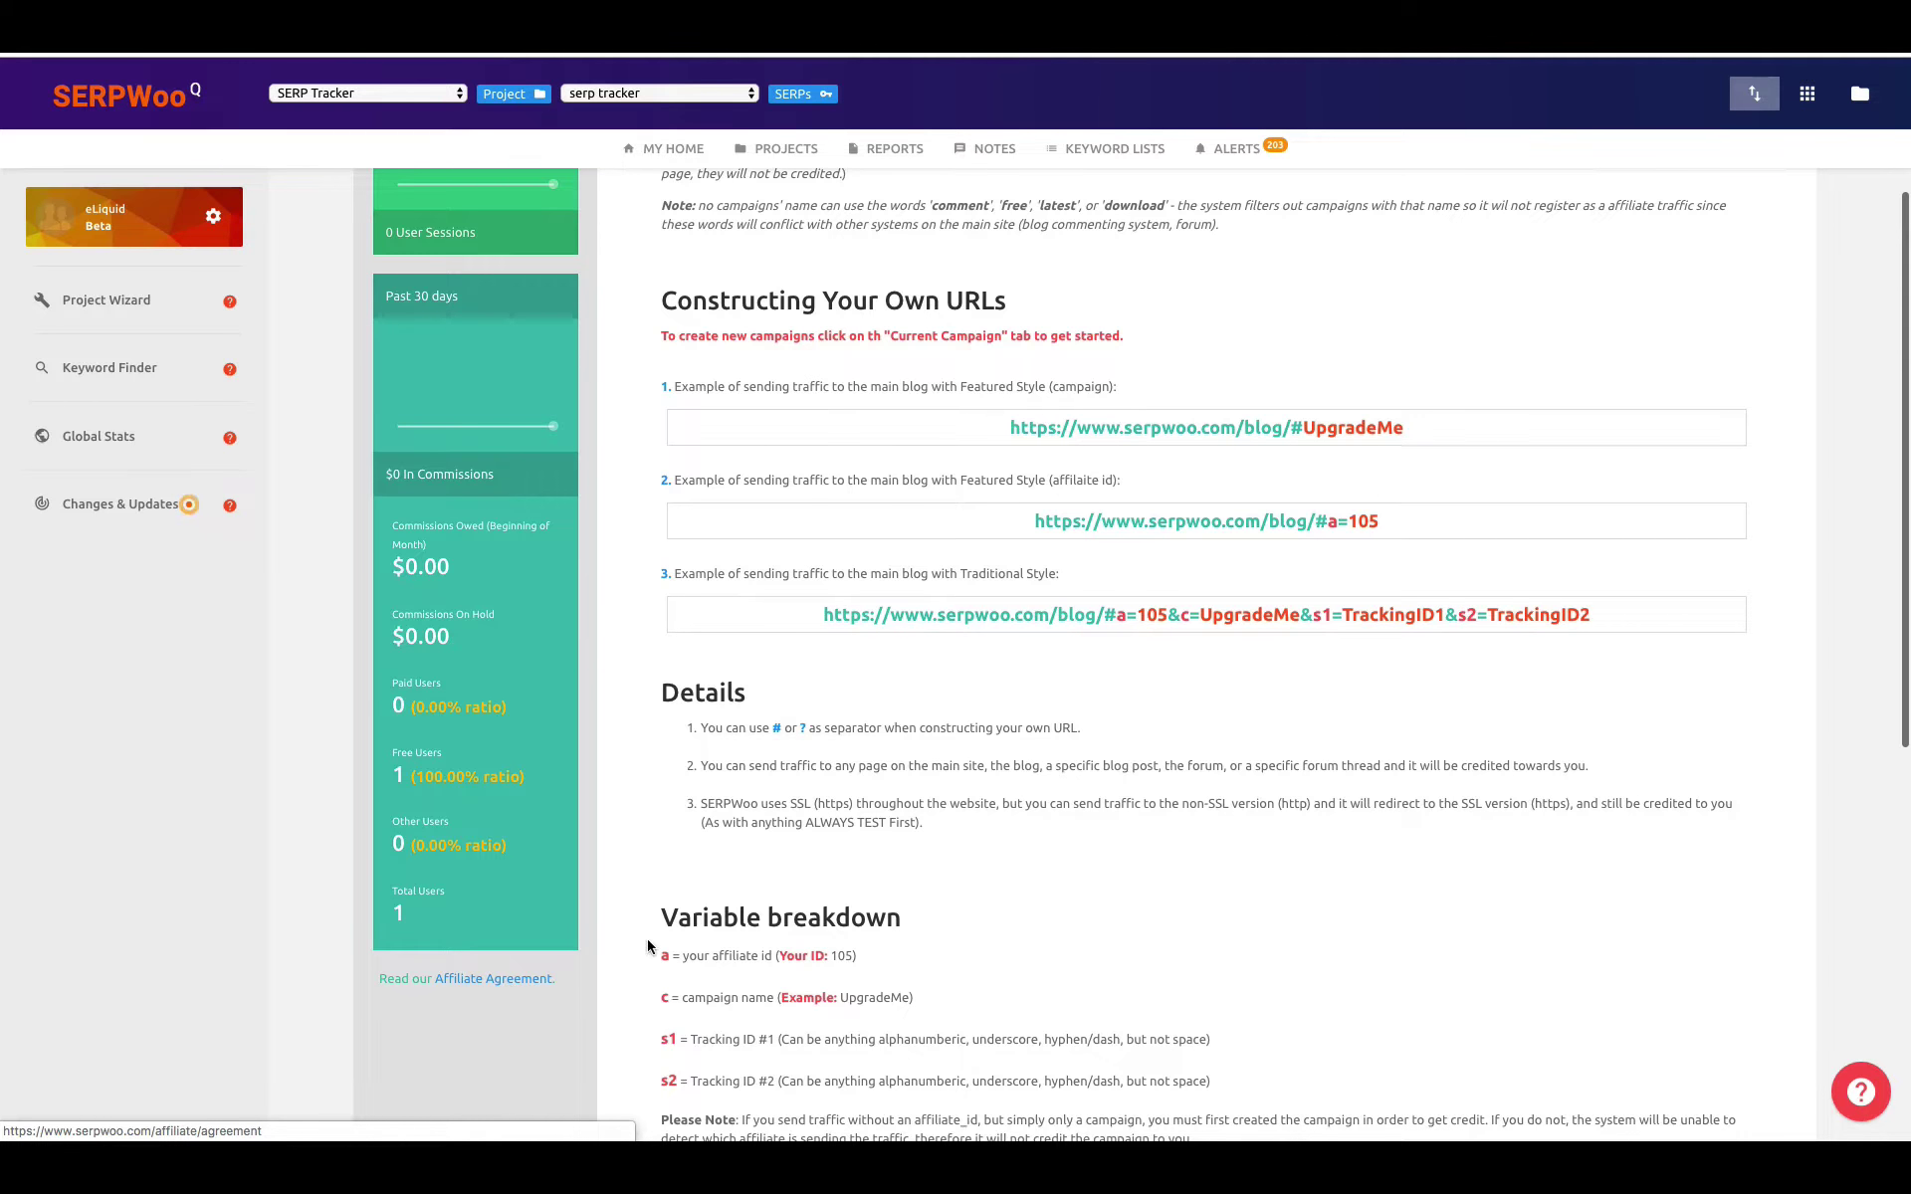
{"action": "scroll", "coordinate": [713, 885], "scroll_direction": "up", "scroll_amount": 2}
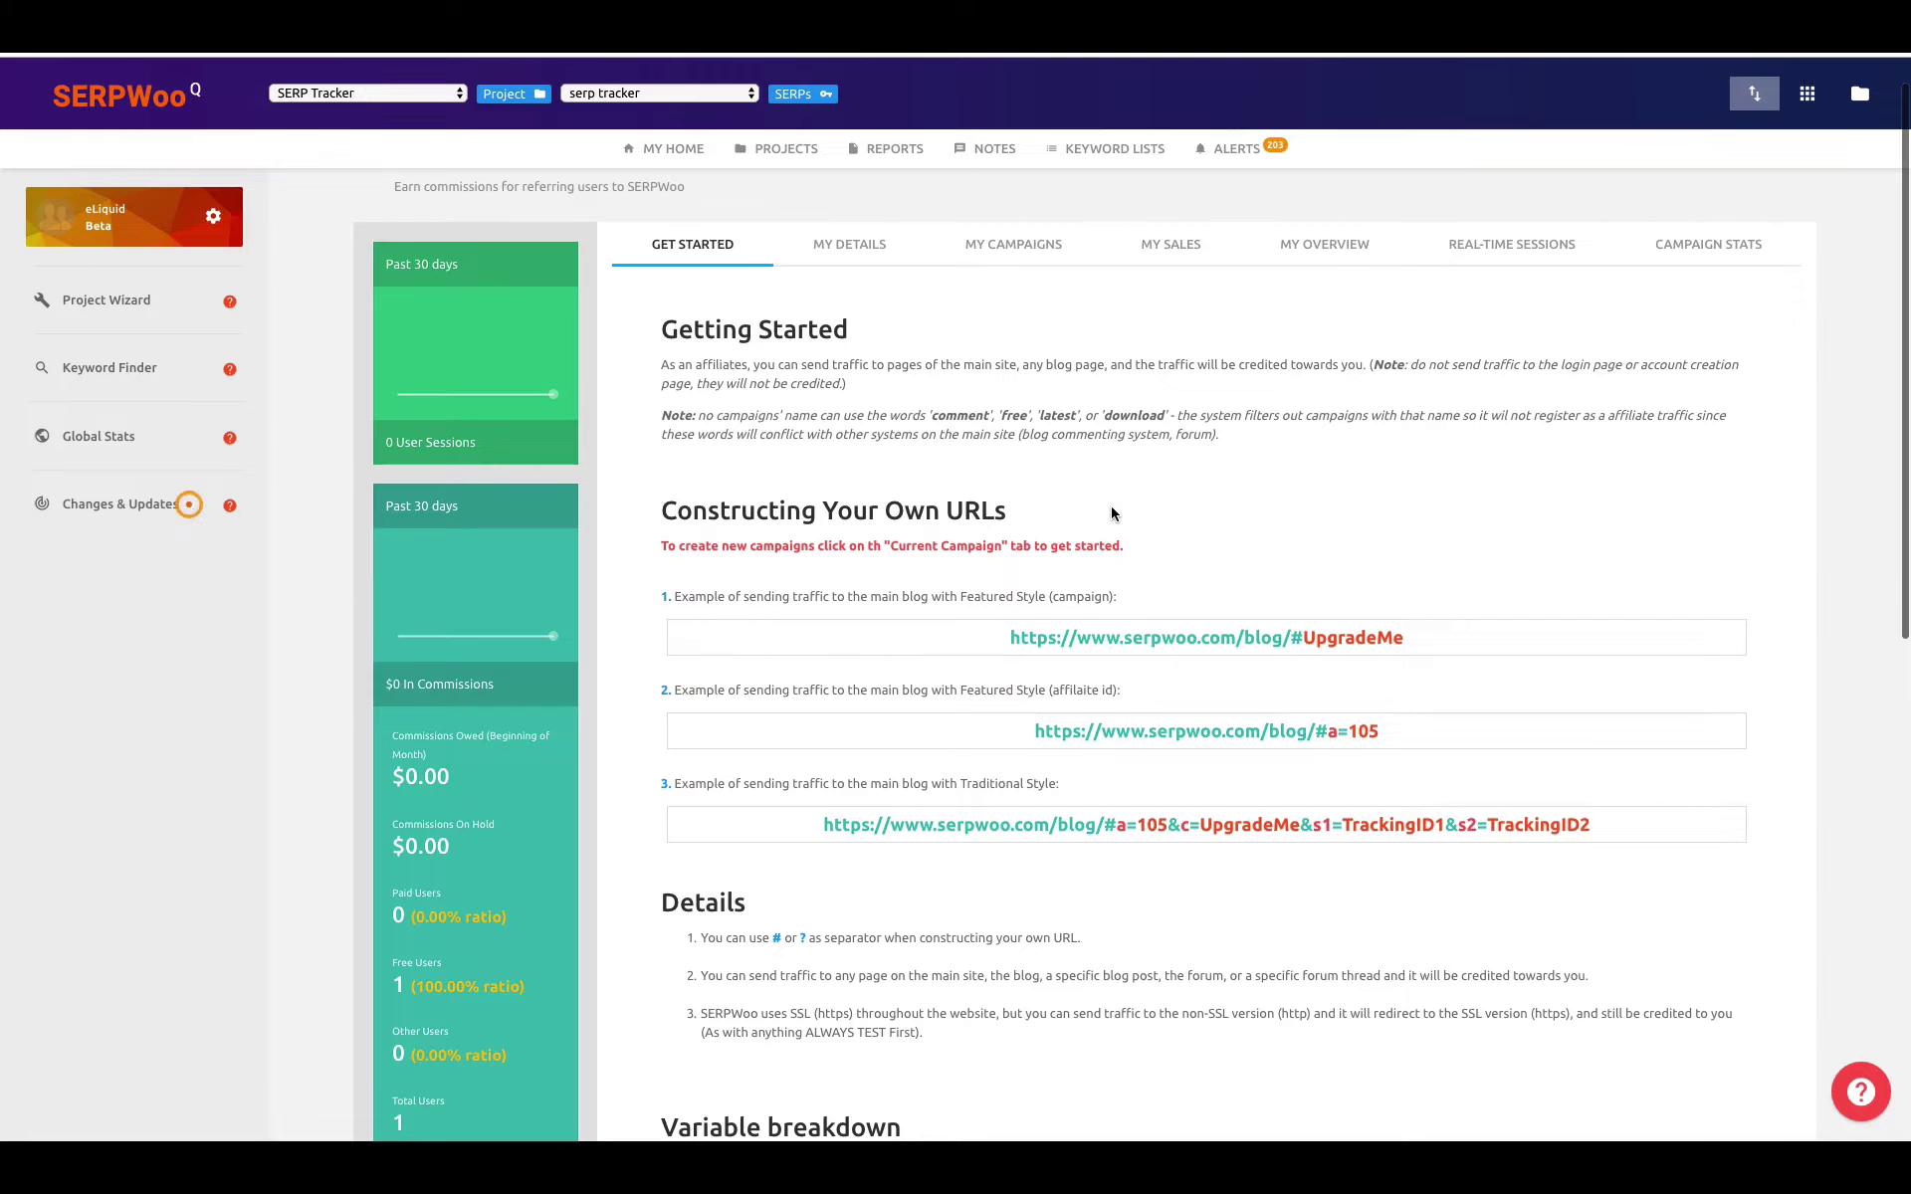
{"action": "scroll", "coordinate": [1112, 511], "scroll_direction": "down", "scroll_amount": 1}
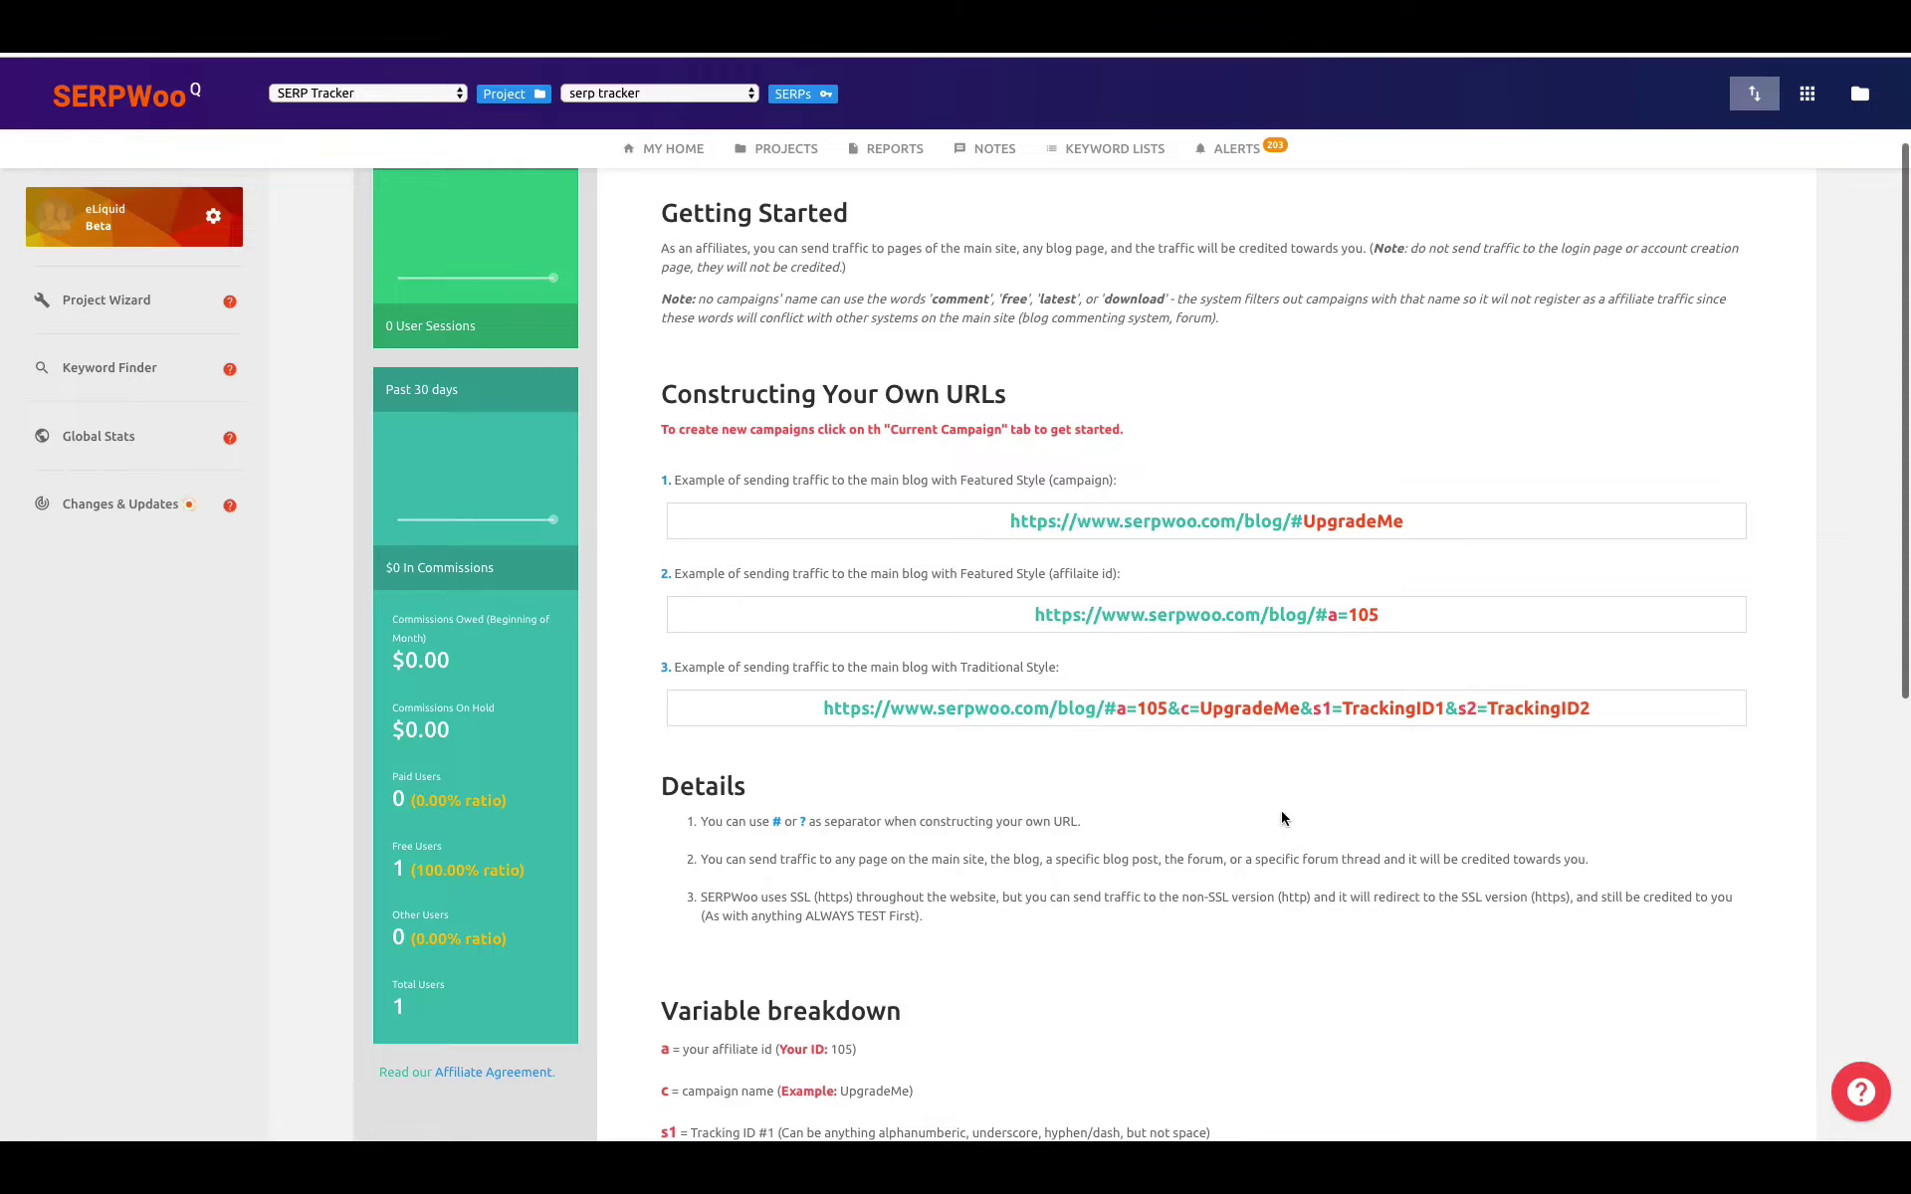
{"action": "scroll", "coordinate": [1283, 818], "scroll_direction": "down", "scroll_amount": 1}
{"action": "scroll", "coordinate": [1283, 818], "scroll_direction": "down", "scroll_amount": 5}
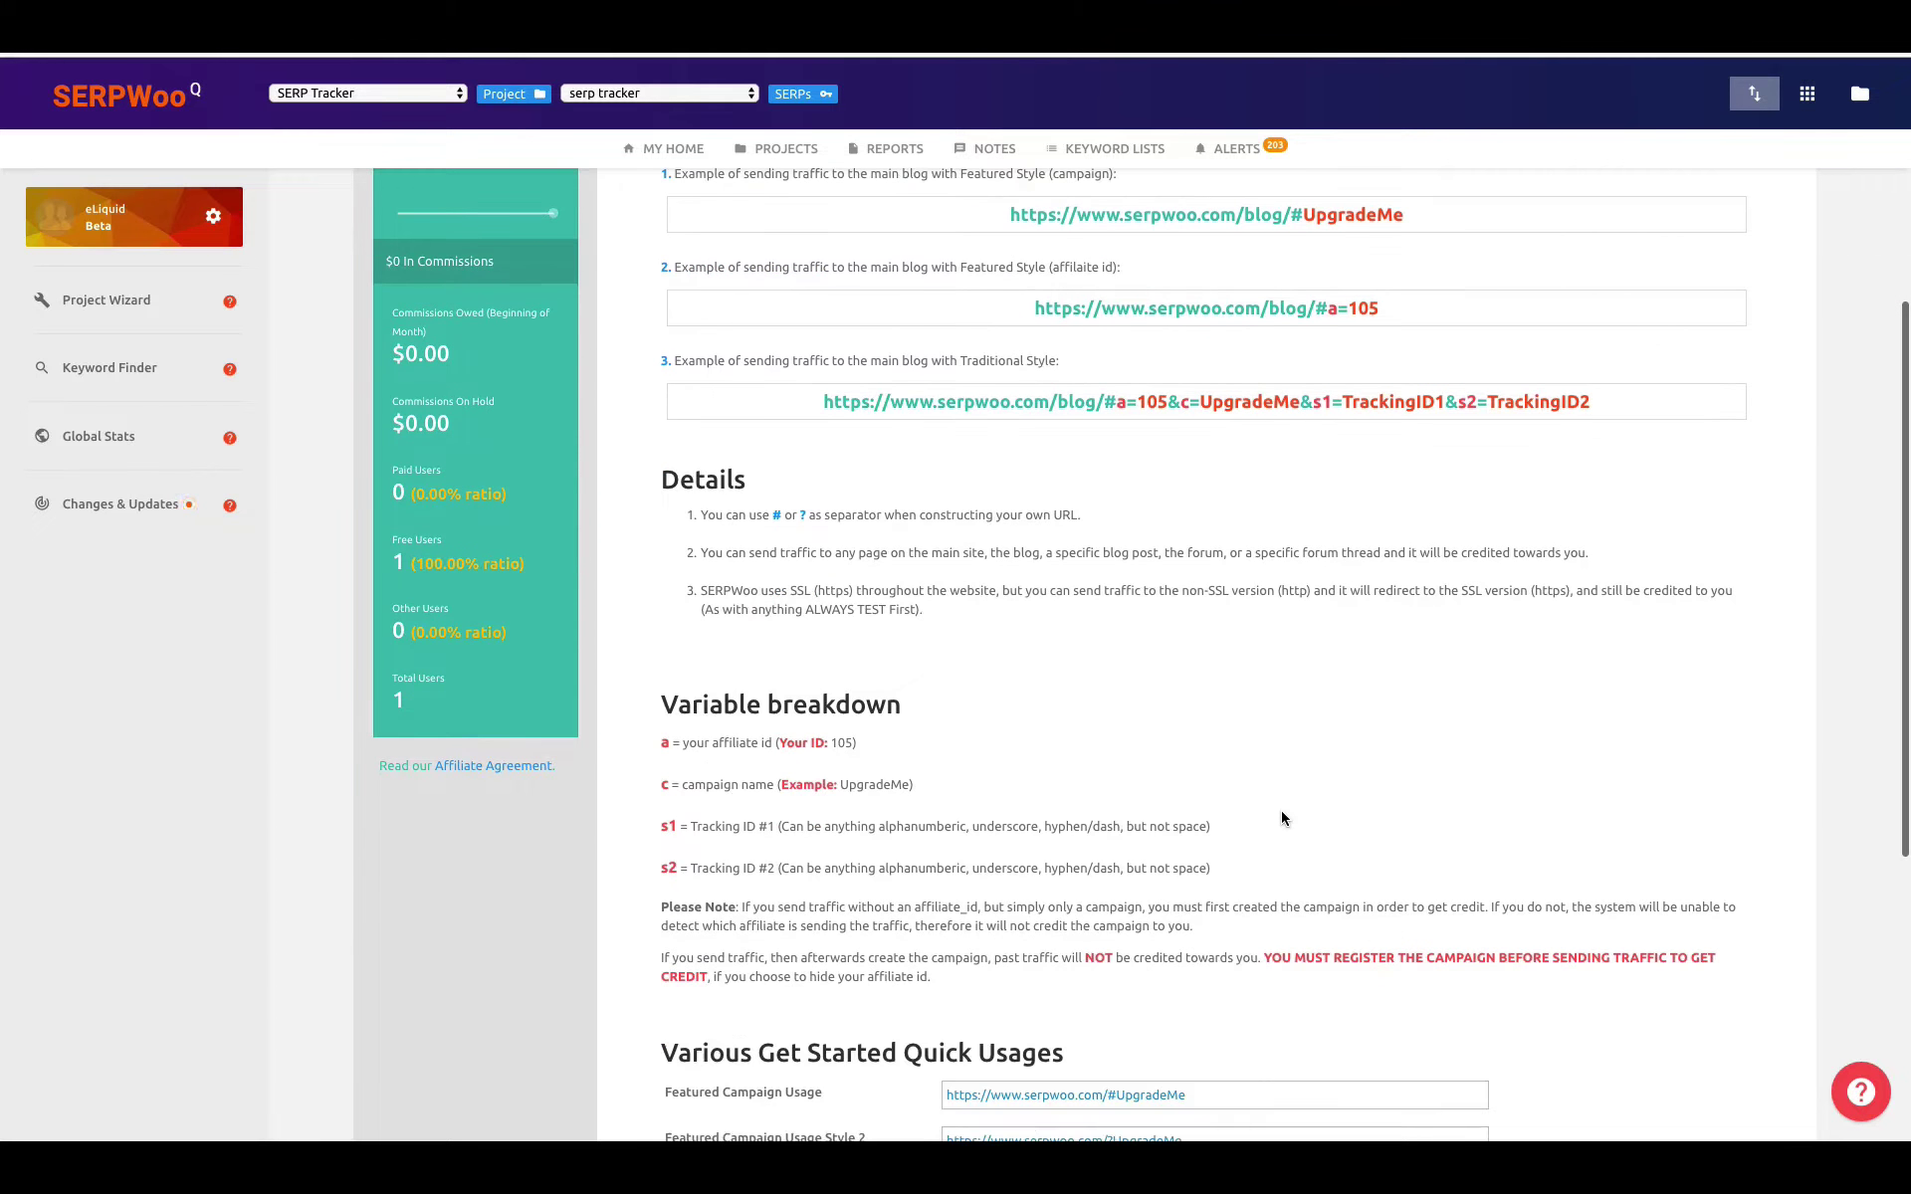
{"action": "scroll", "coordinate": [1281, 818], "scroll_direction": "down", "scroll_amount": 5}
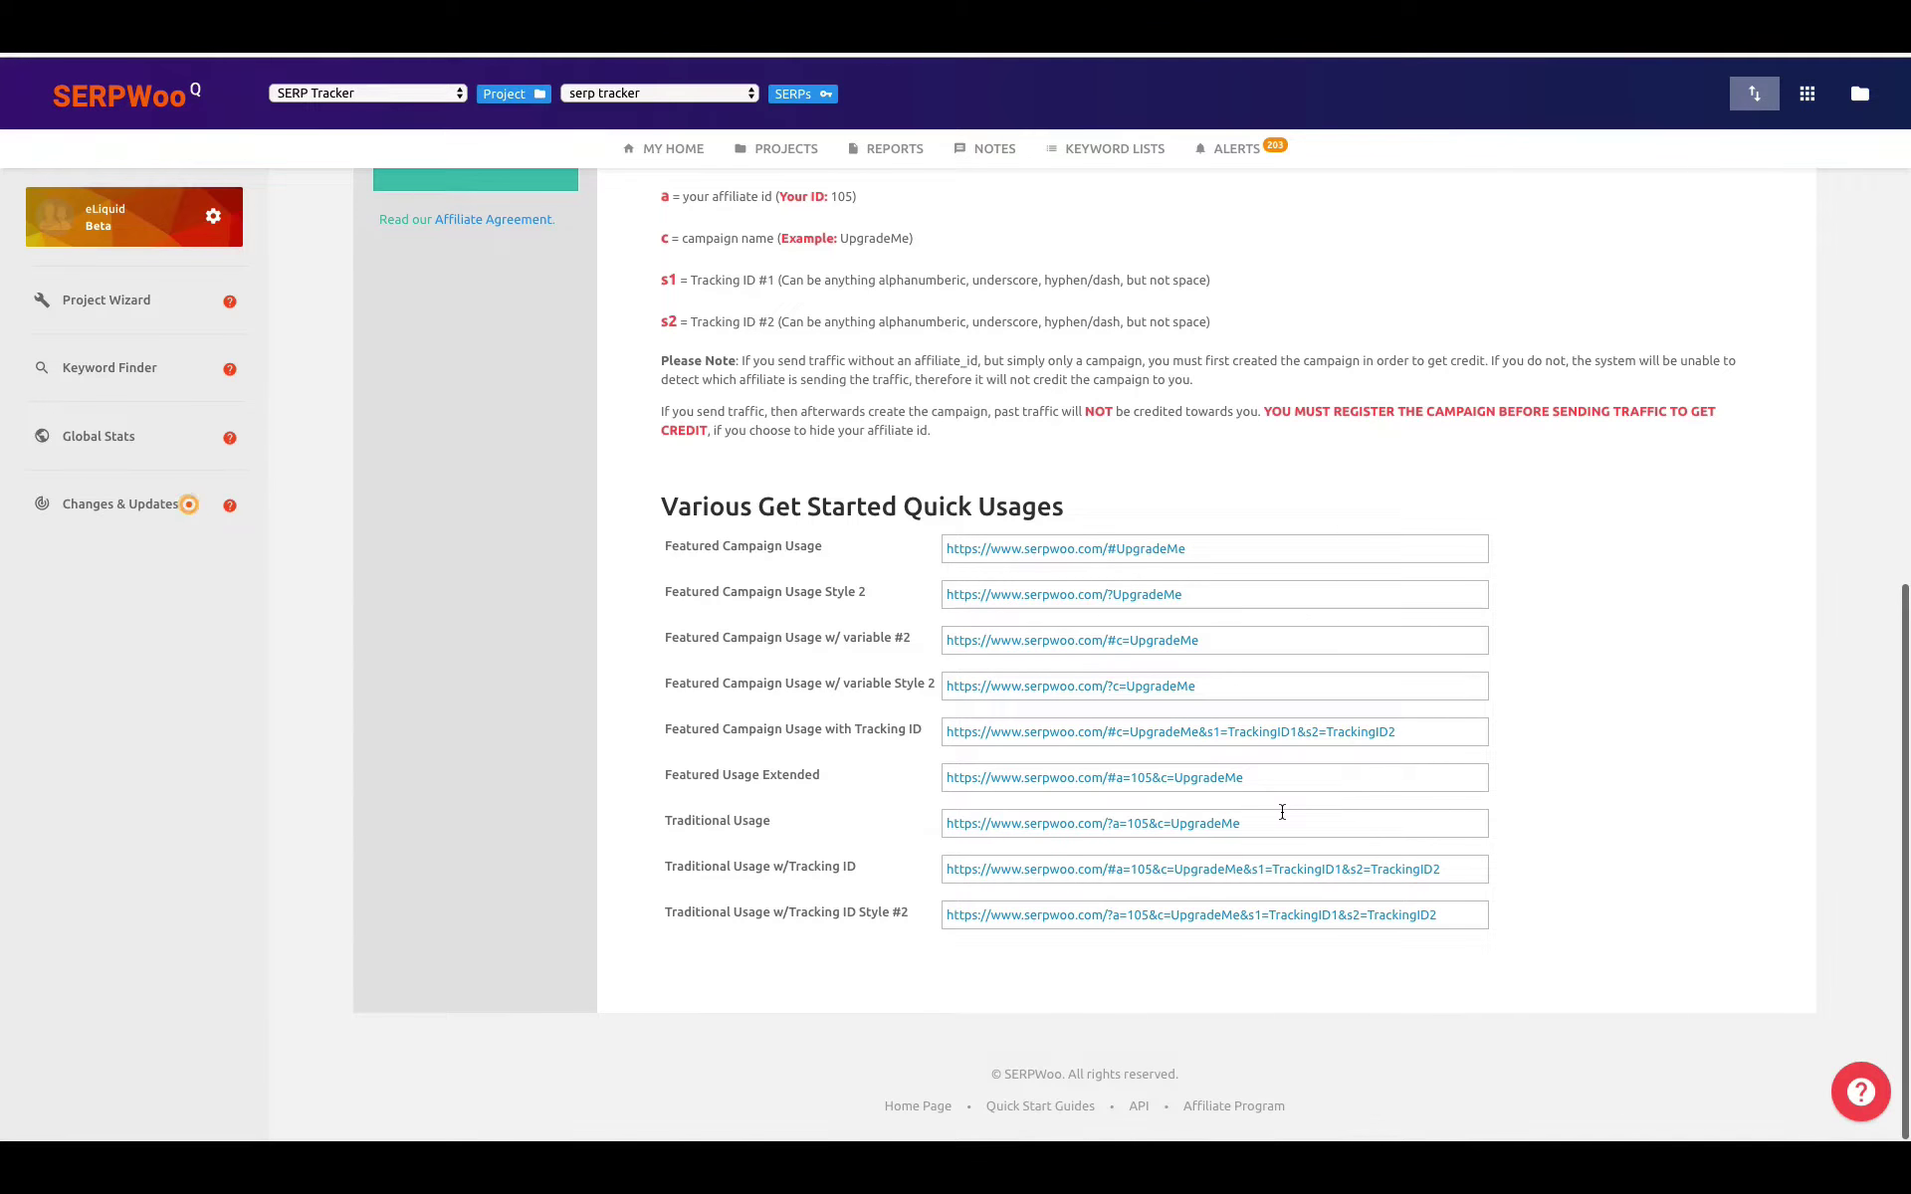
{"action": "scroll", "coordinate": [1282, 812], "scroll_direction": "up", "scroll_amount": 8}
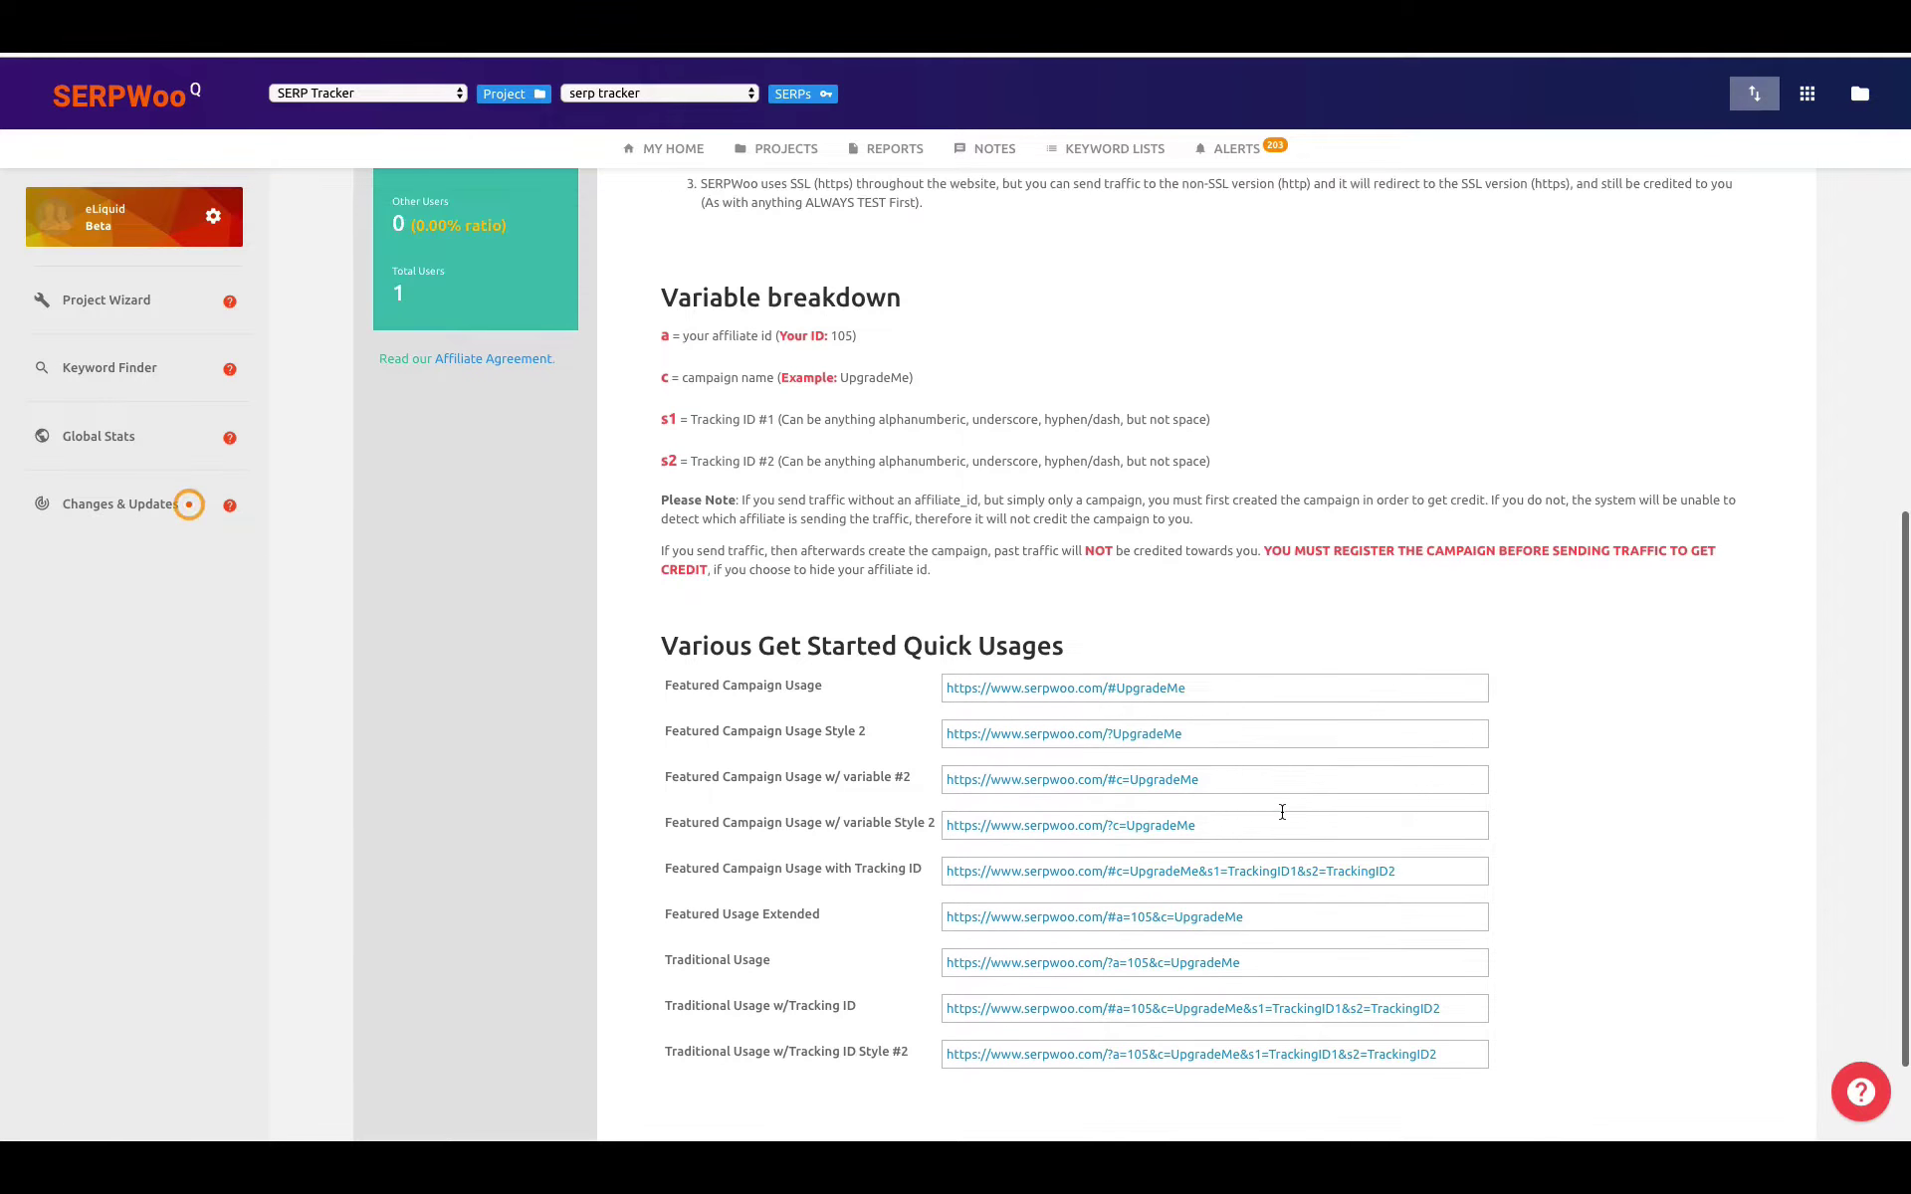
{"action": "scroll", "coordinate": [1282, 816], "scroll_direction": "up", "scroll_amount": 3}
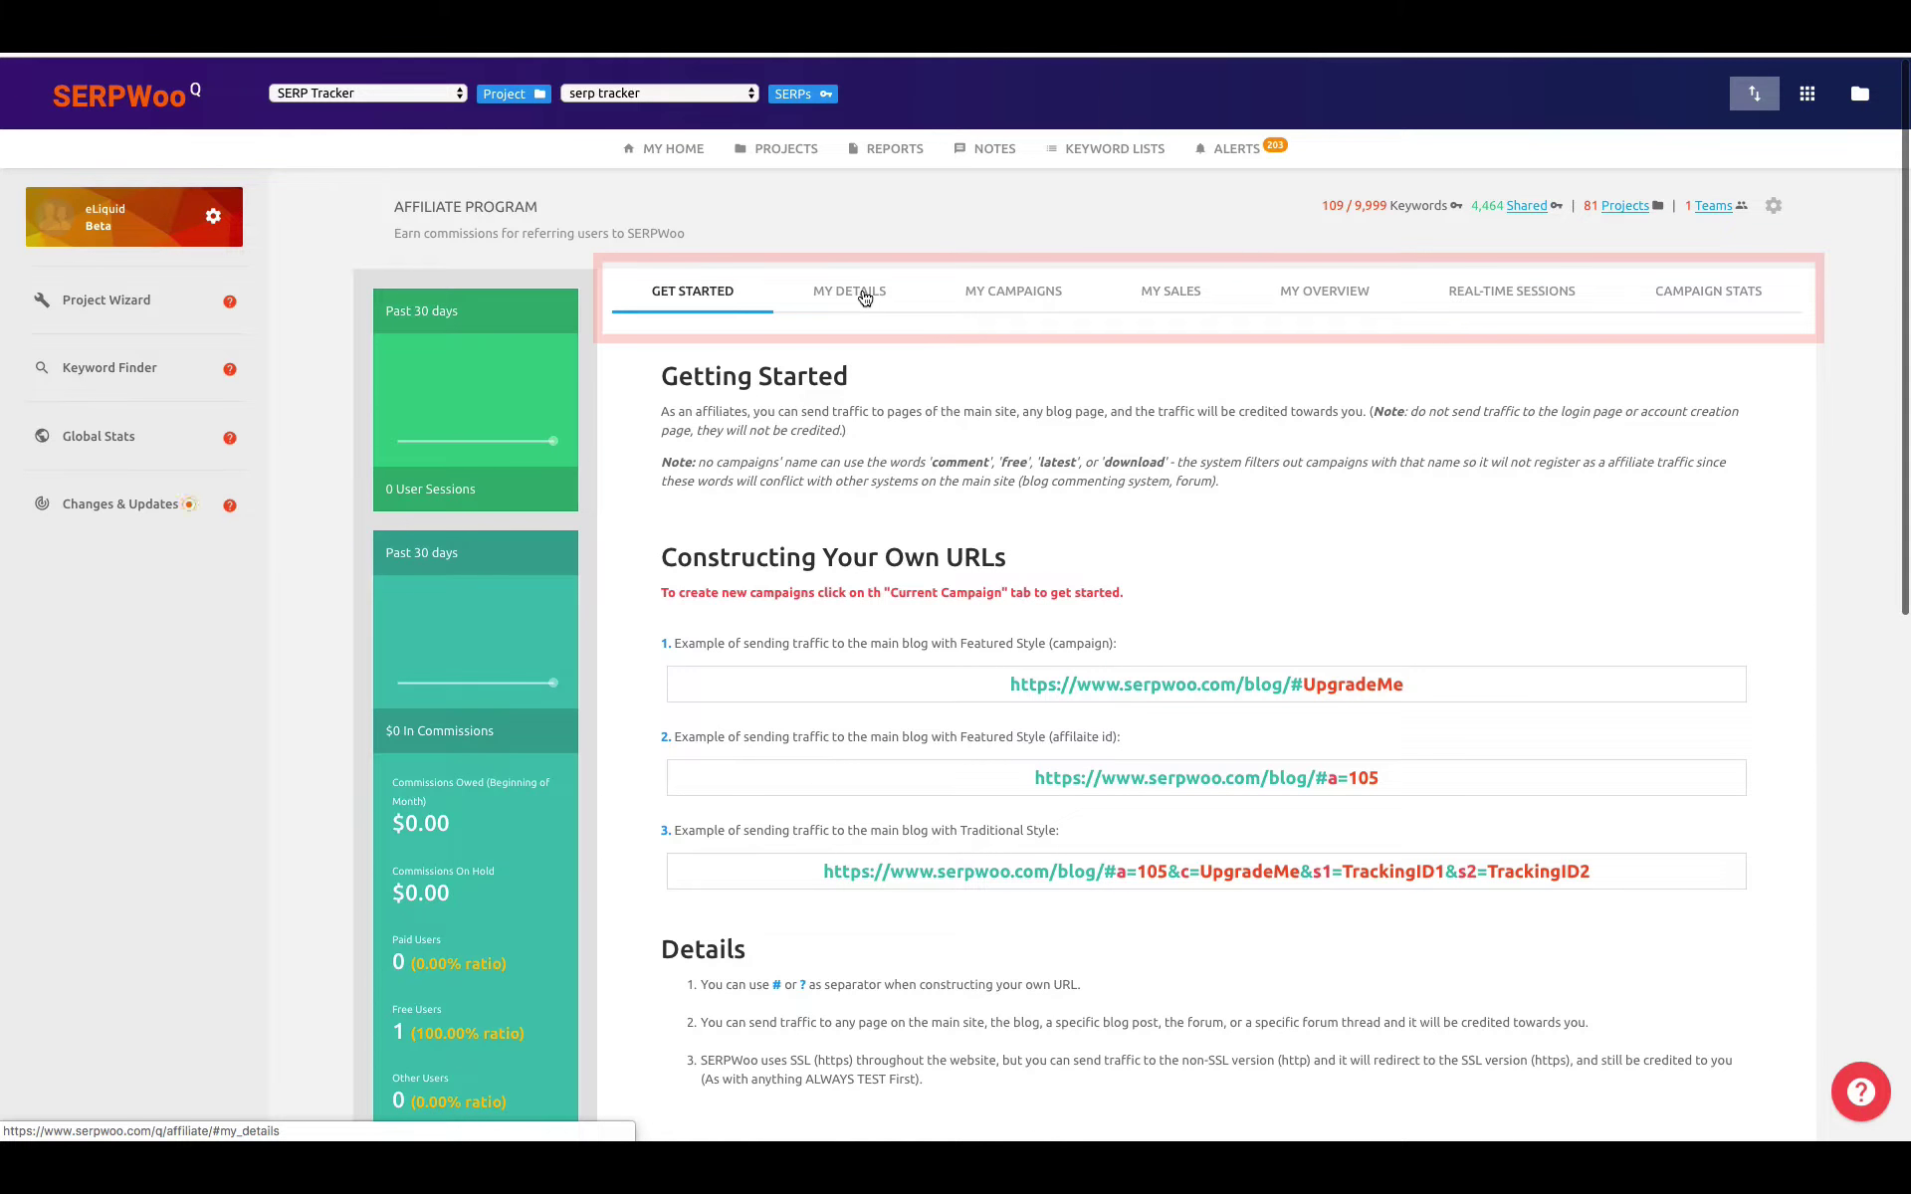
Step: Show the MY DETAILS page with approval status, update form and W8/W9 status
{"action": "left_click", "coordinate": [865, 298]}
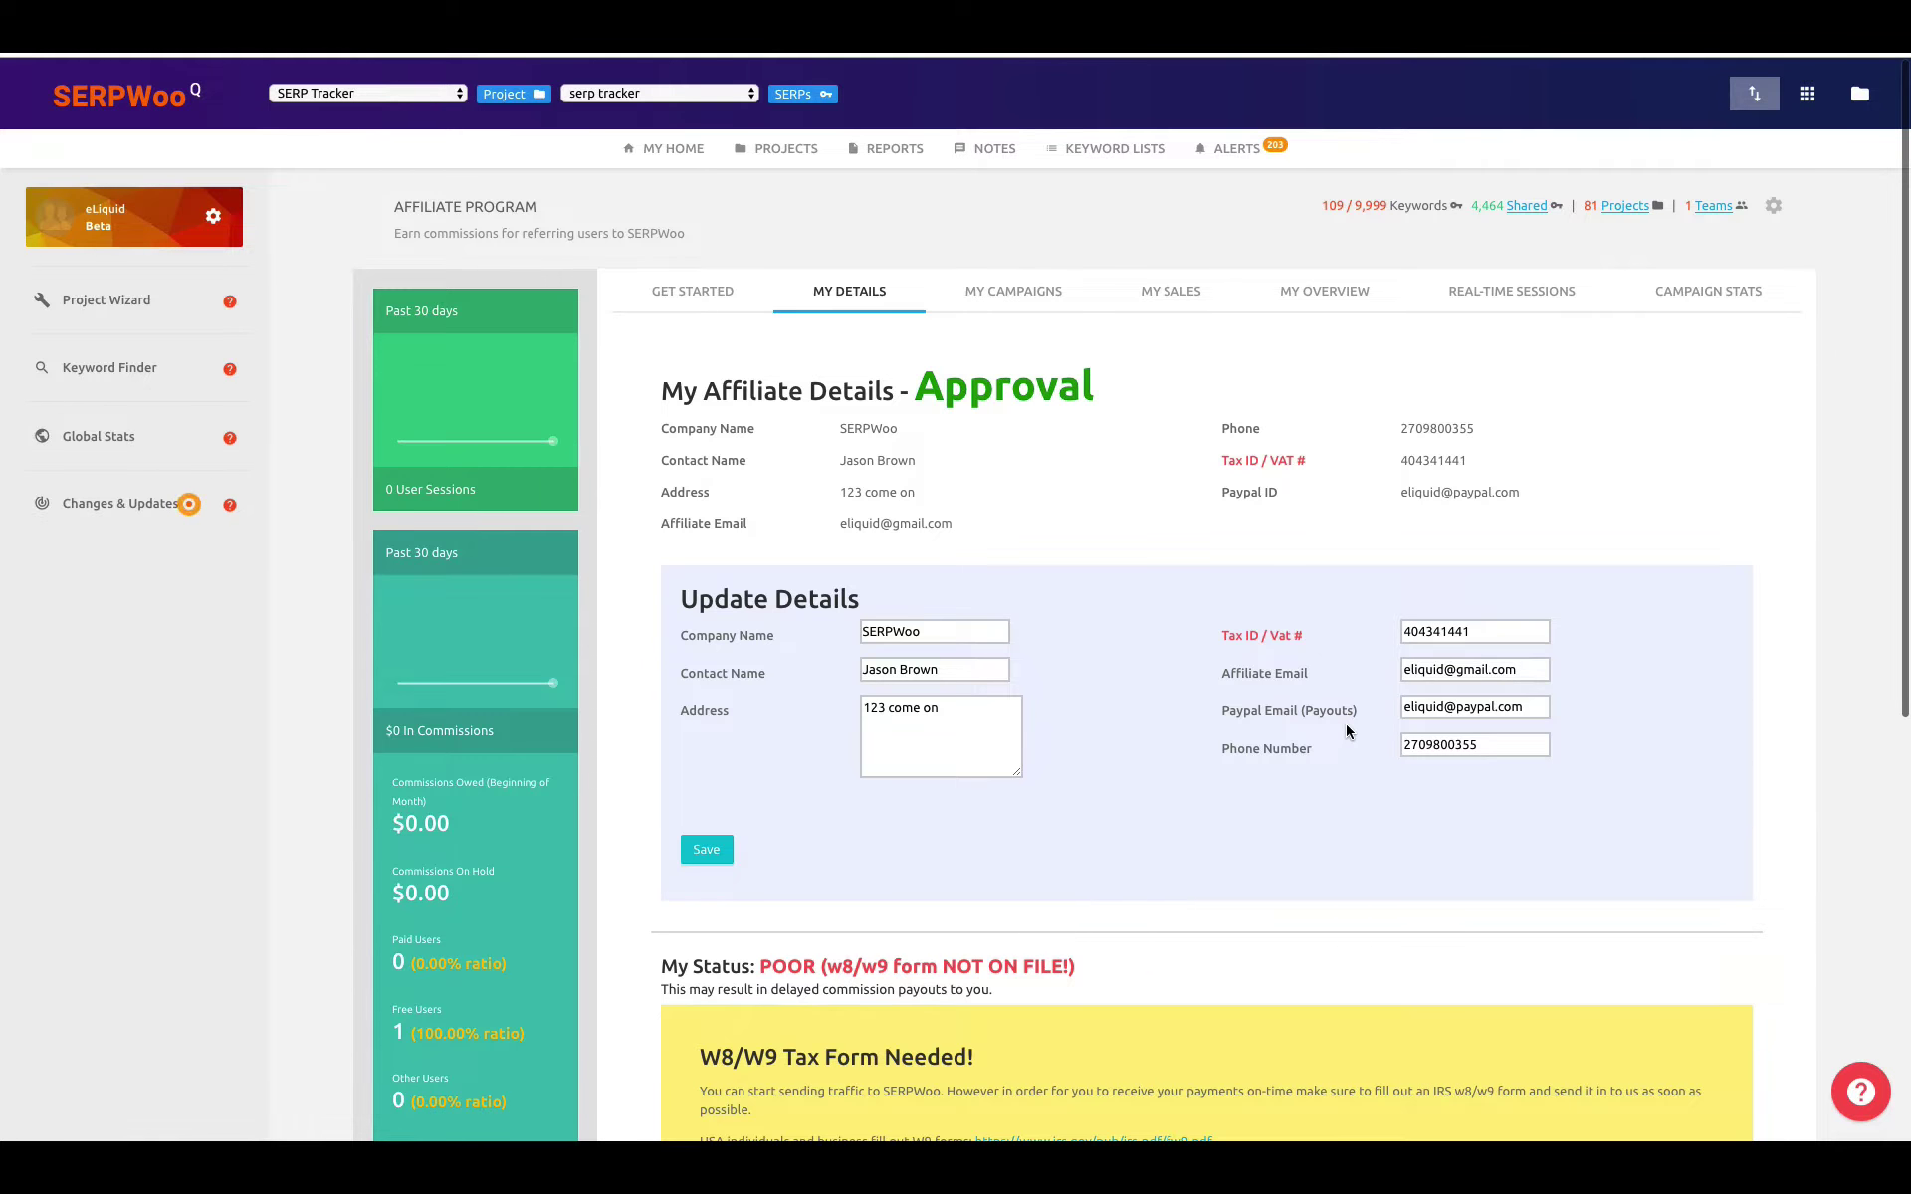
{"action": "scroll", "coordinate": [1348, 731], "scroll_direction": "down", "scroll_amount": 1}
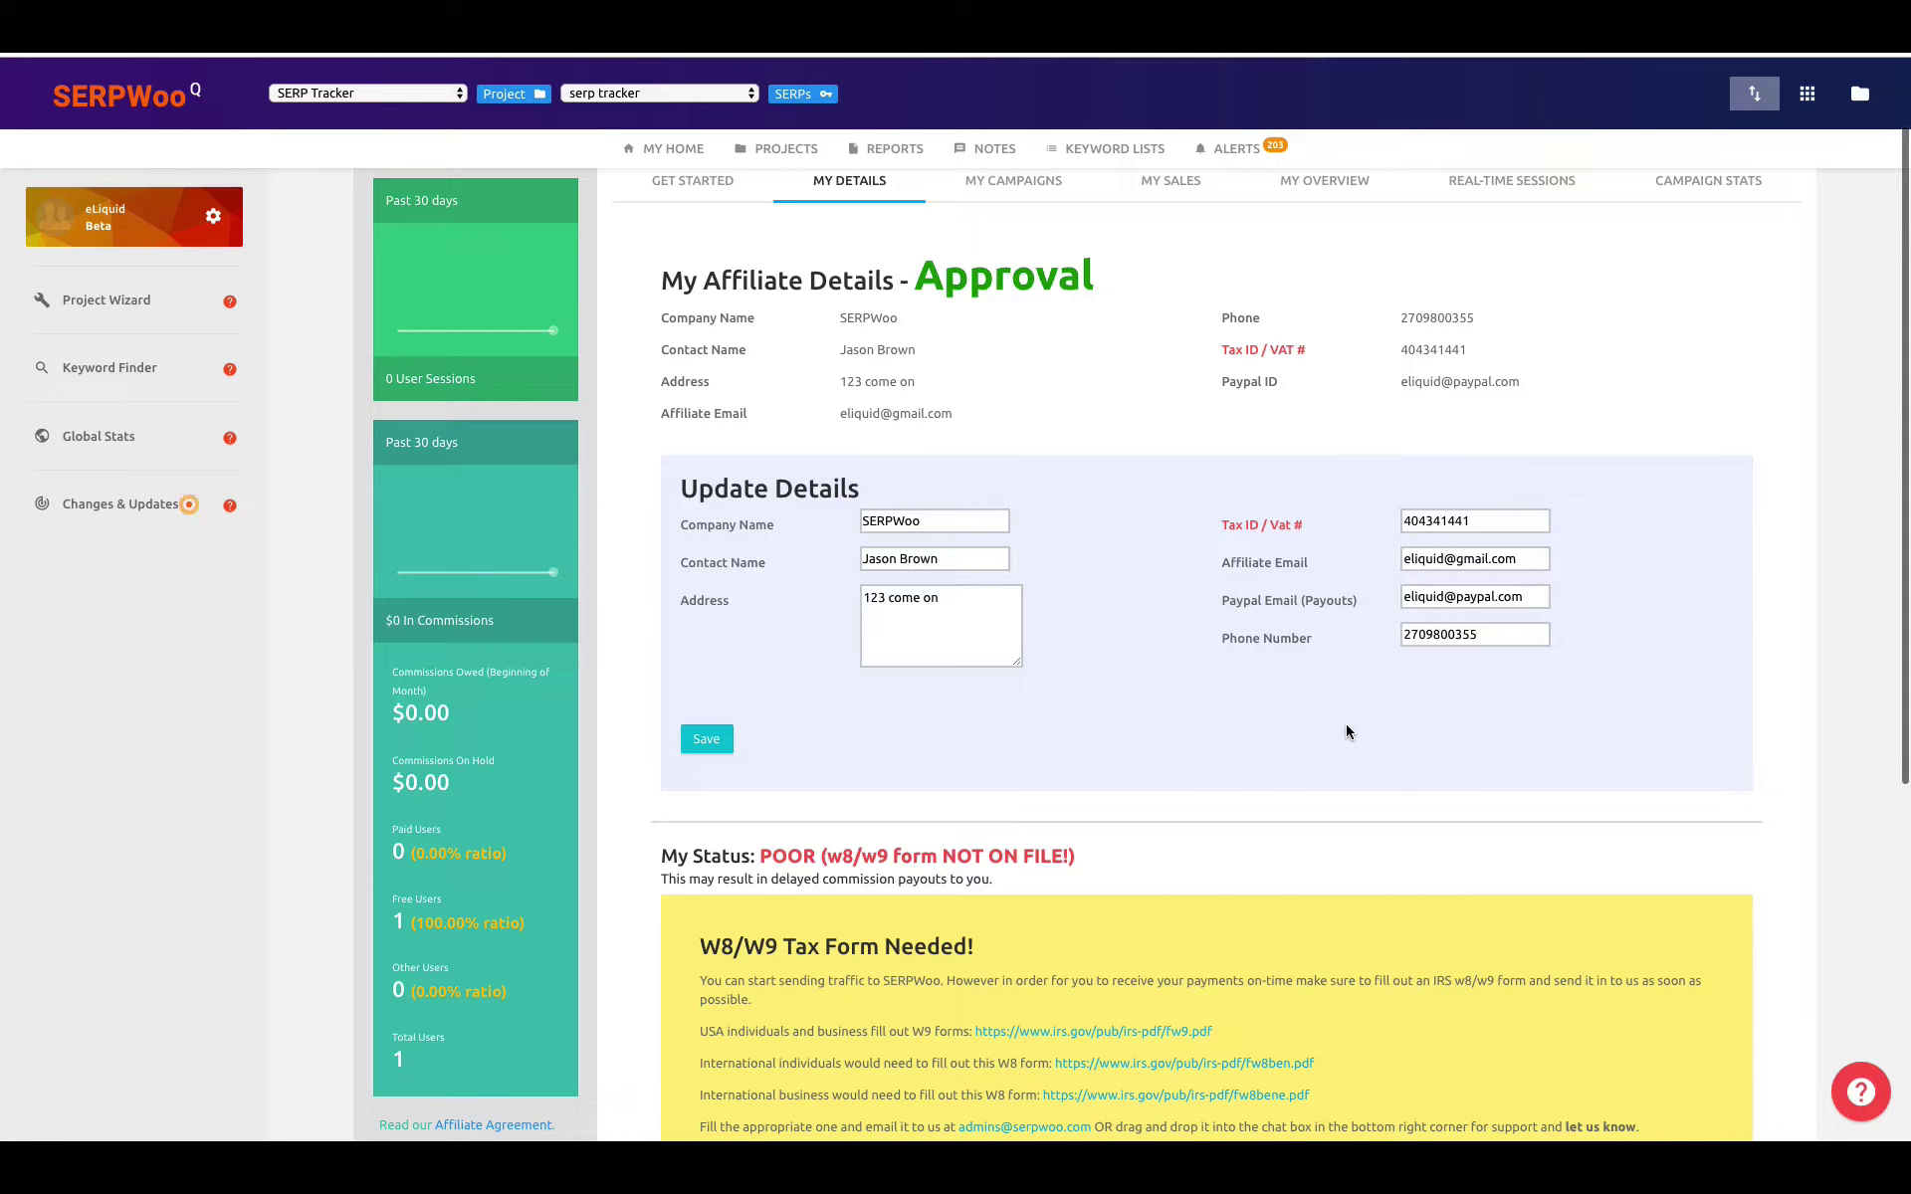
{"action": "scroll", "coordinate": [1347, 731], "scroll_direction": "down", "scroll_amount": 3}
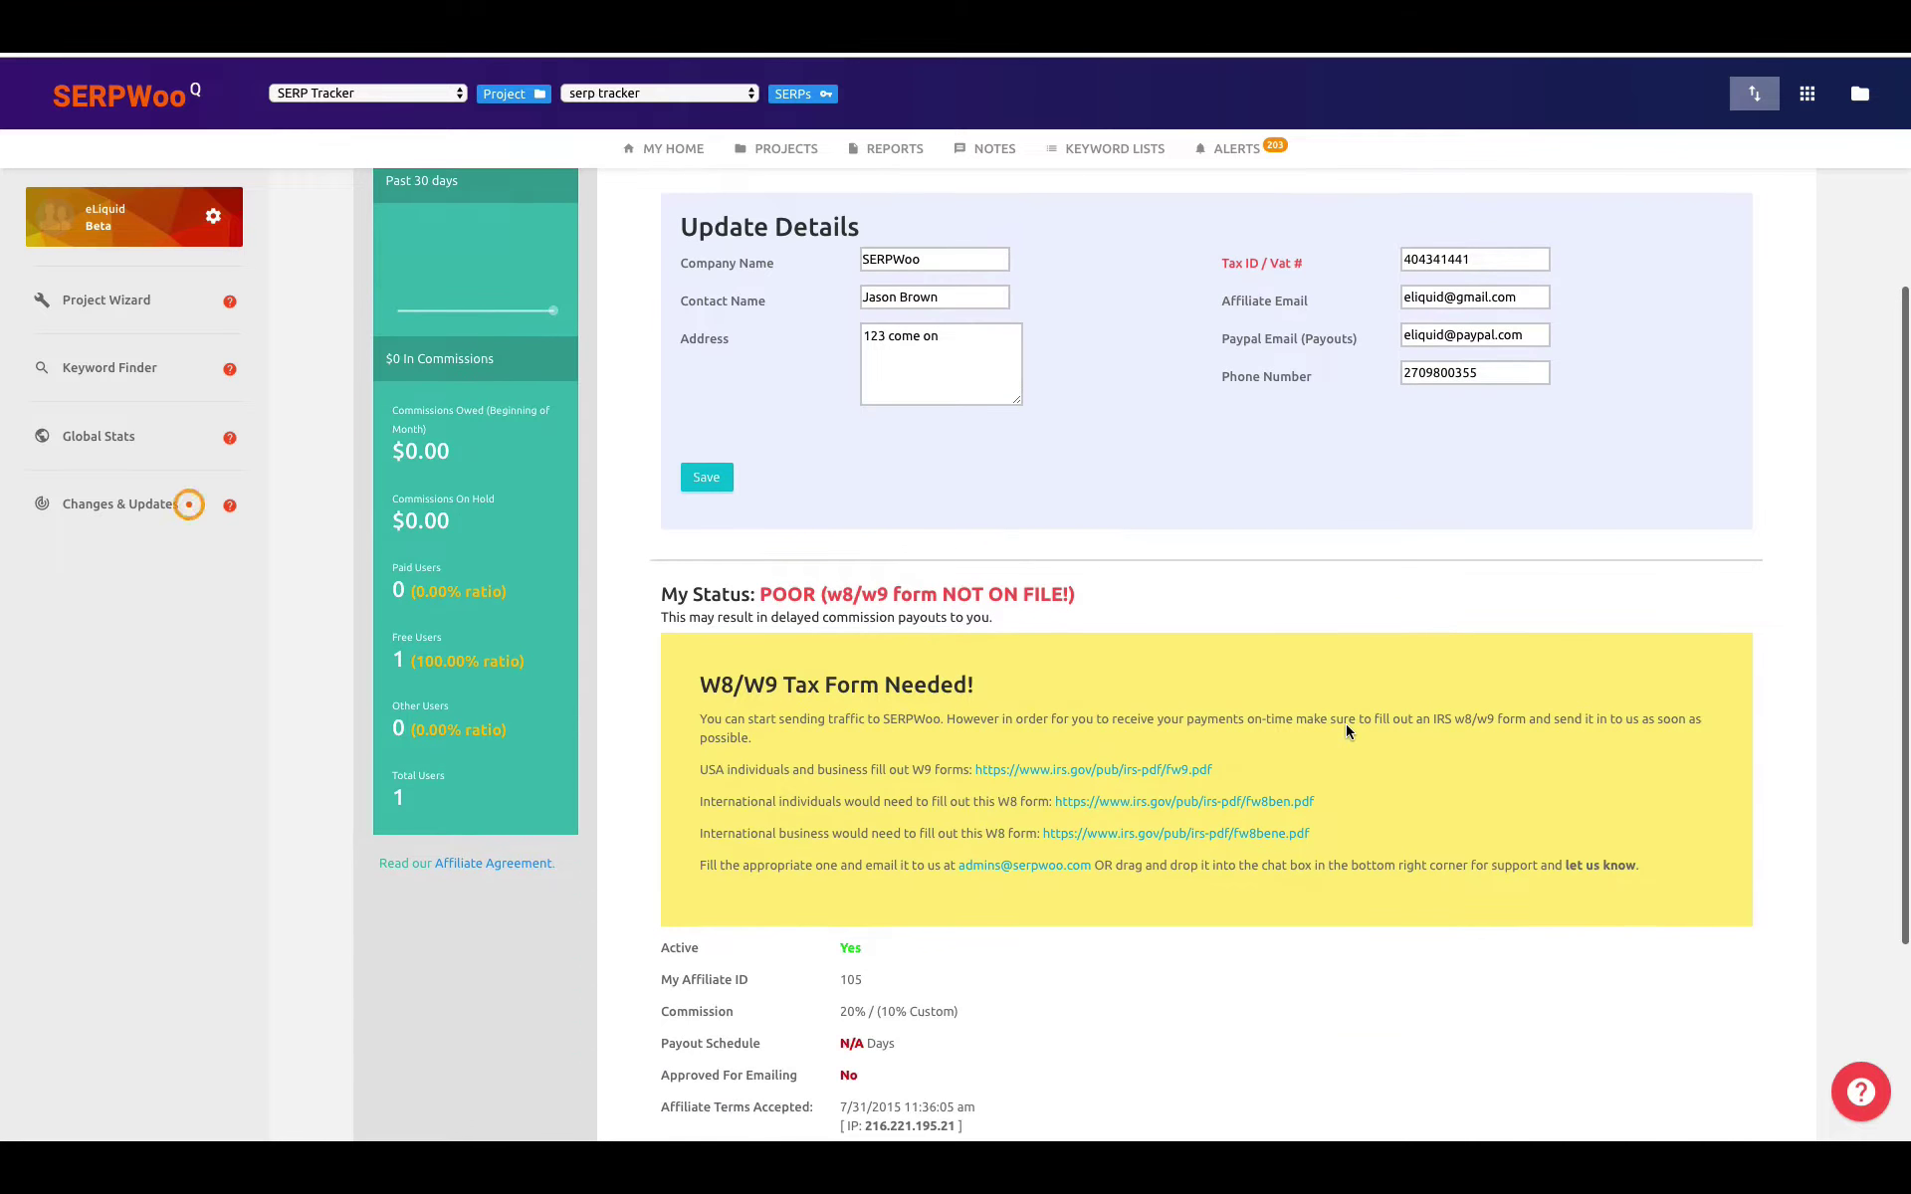
{"action": "scroll", "coordinate": [1345, 731], "scroll_direction": "down", "scroll_amount": 1}
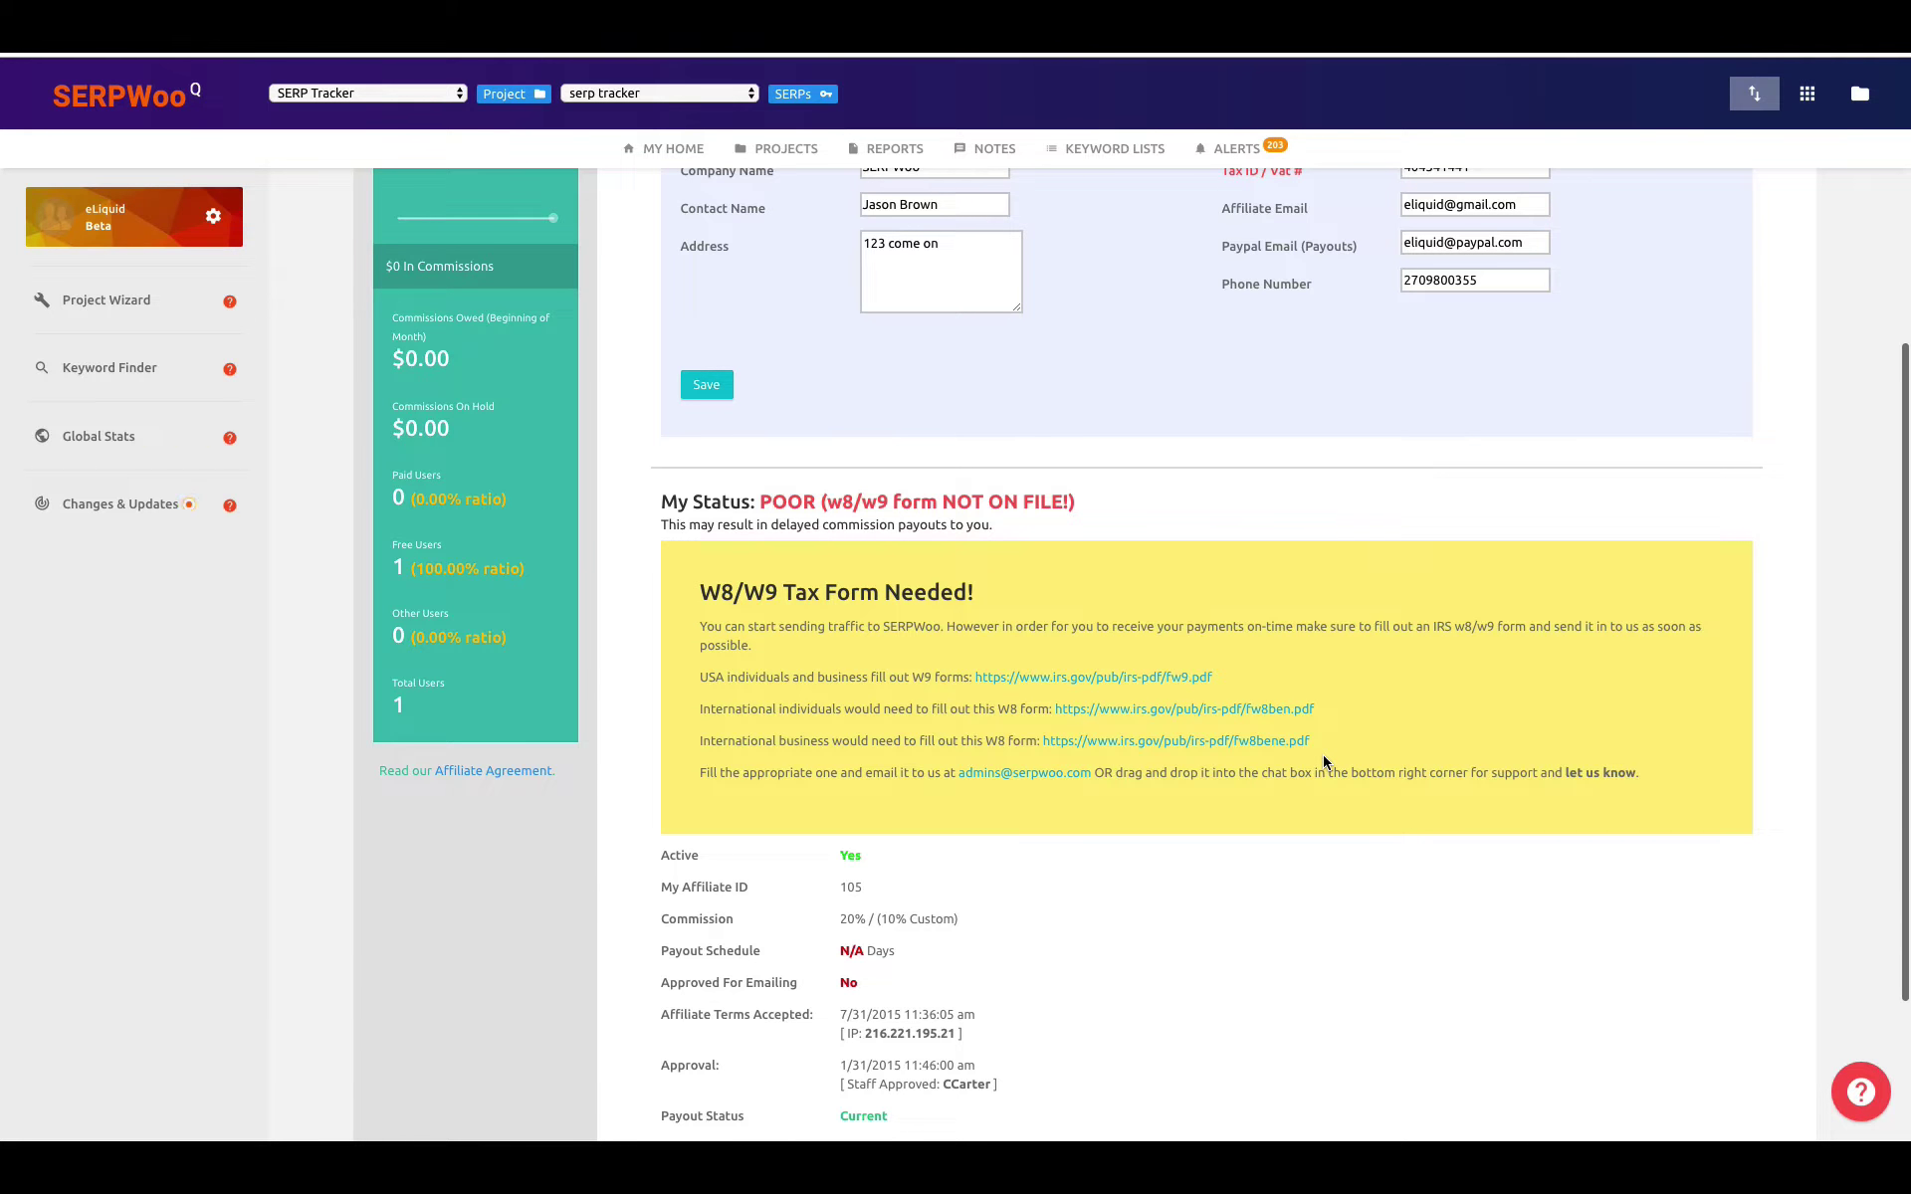
{"action": "scroll", "coordinate": [1324, 763], "scroll_direction": "down", "scroll_amount": 1}
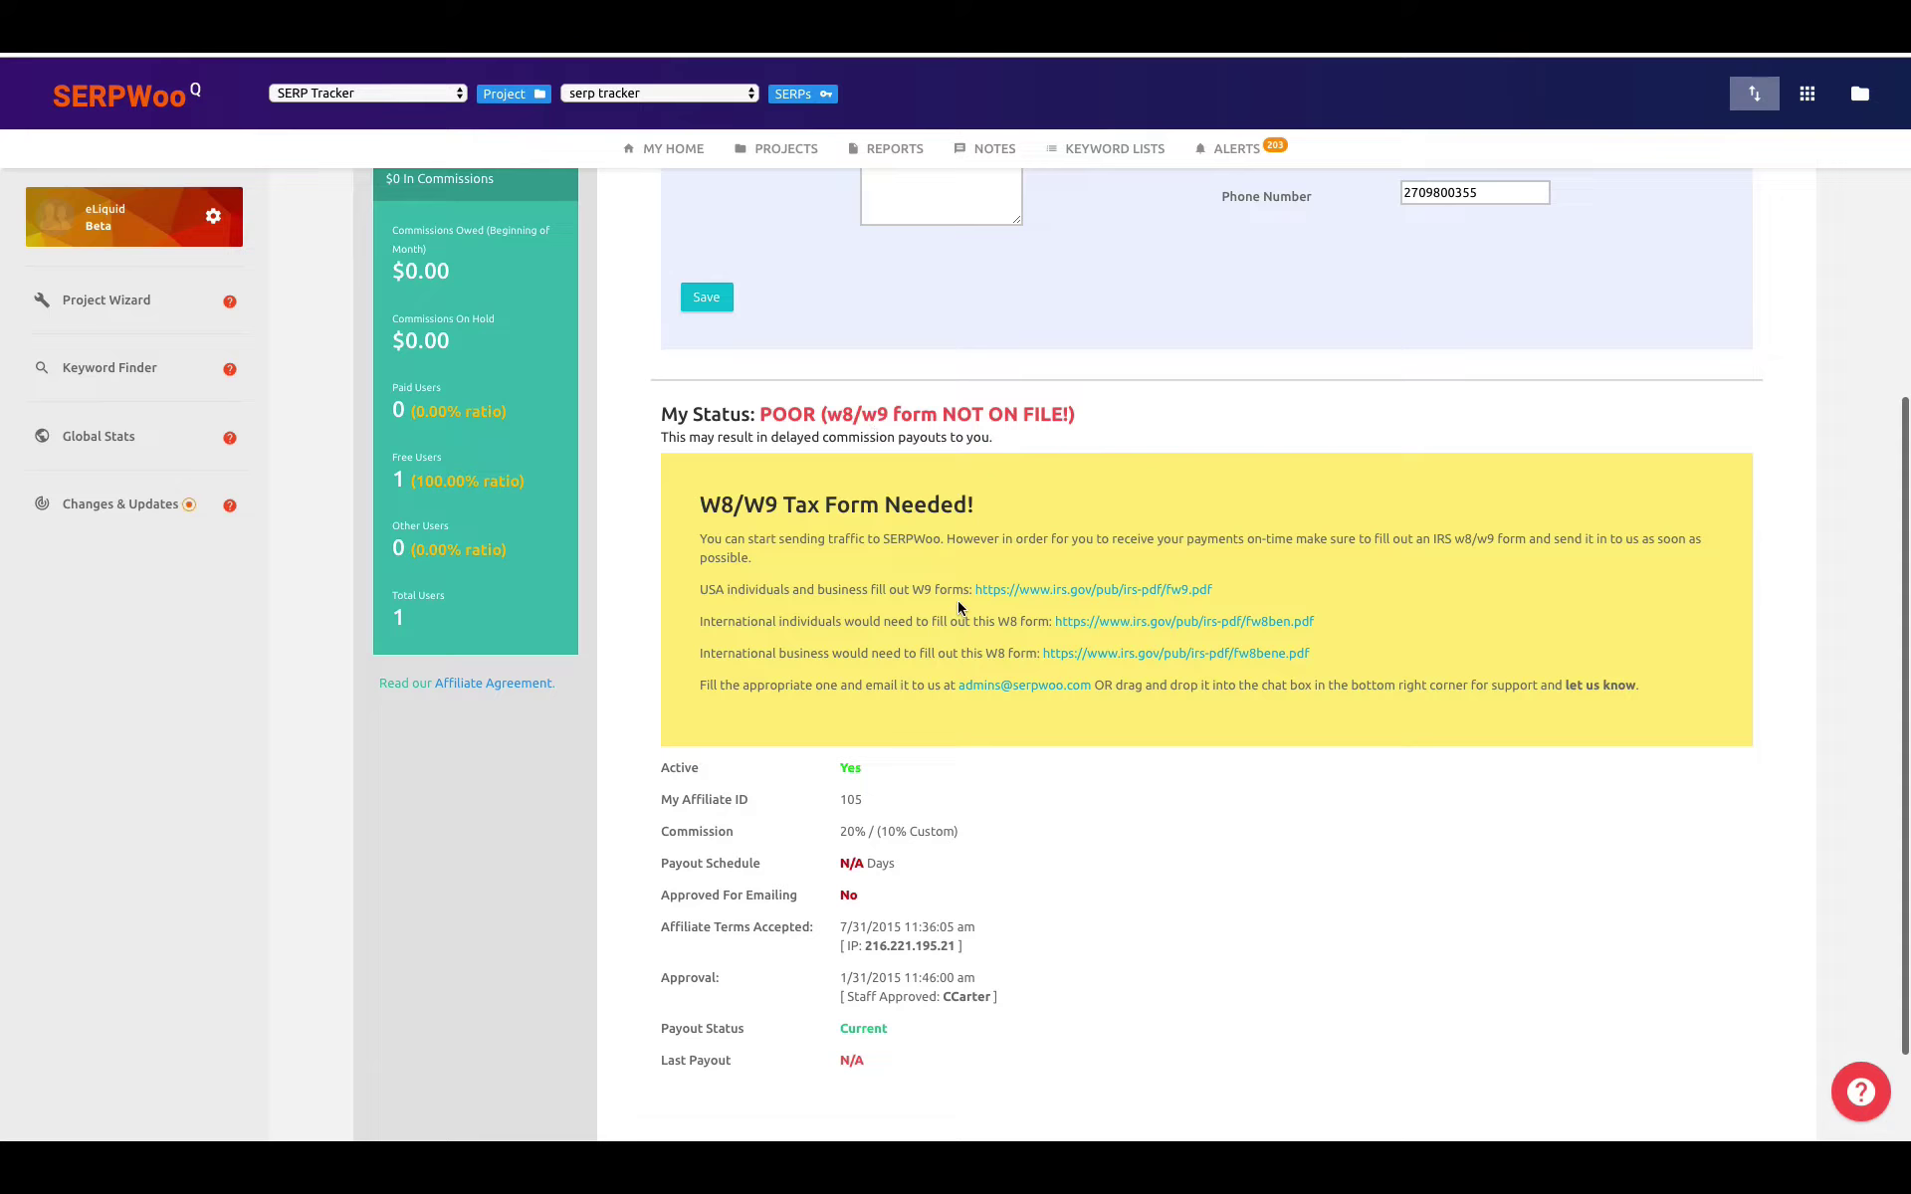
{"action": "scroll", "coordinate": [961, 774], "scroll_direction": "down", "scroll_amount": 1}
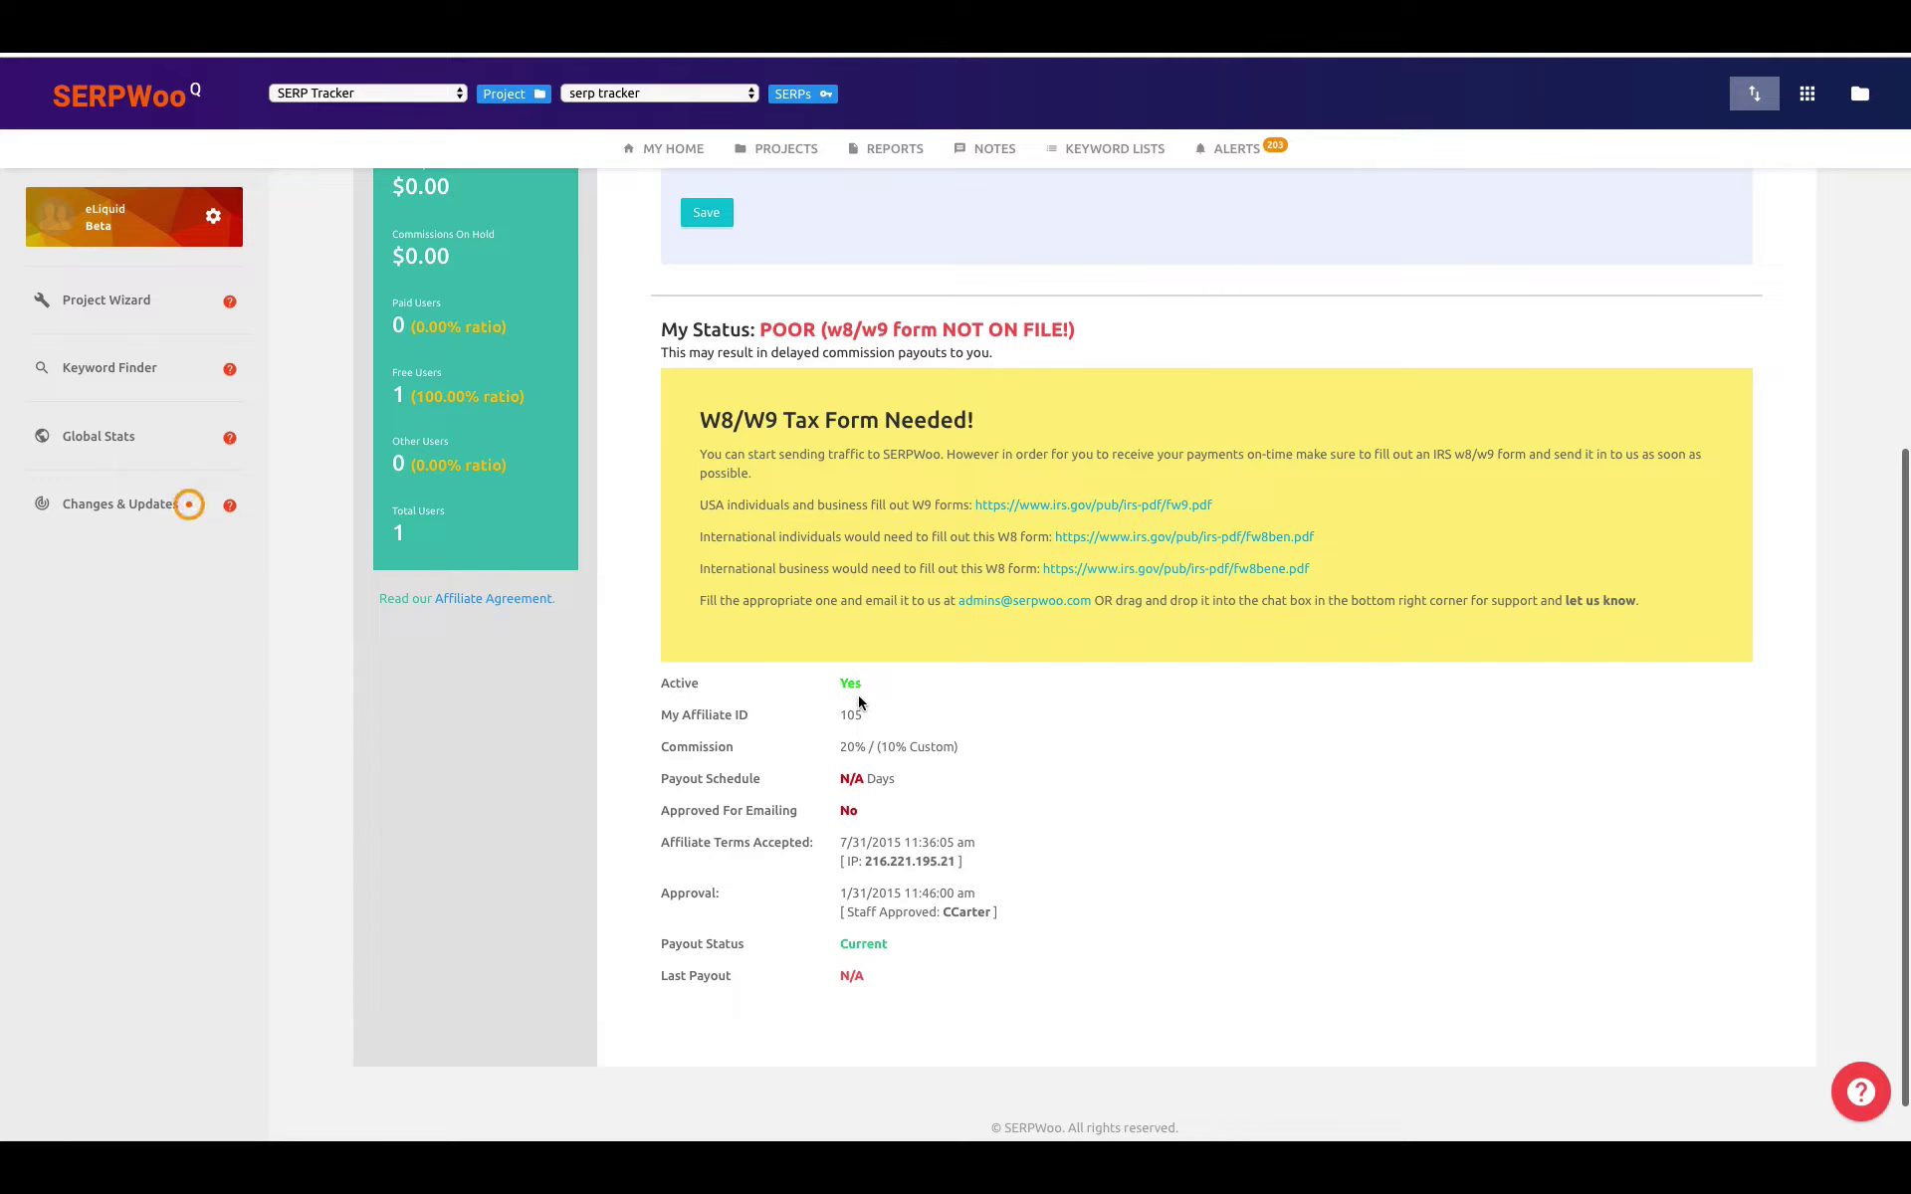
{"action": "scroll", "coordinate": [858, 685], "scroll_direction": "up", "scroll_amount": 3}
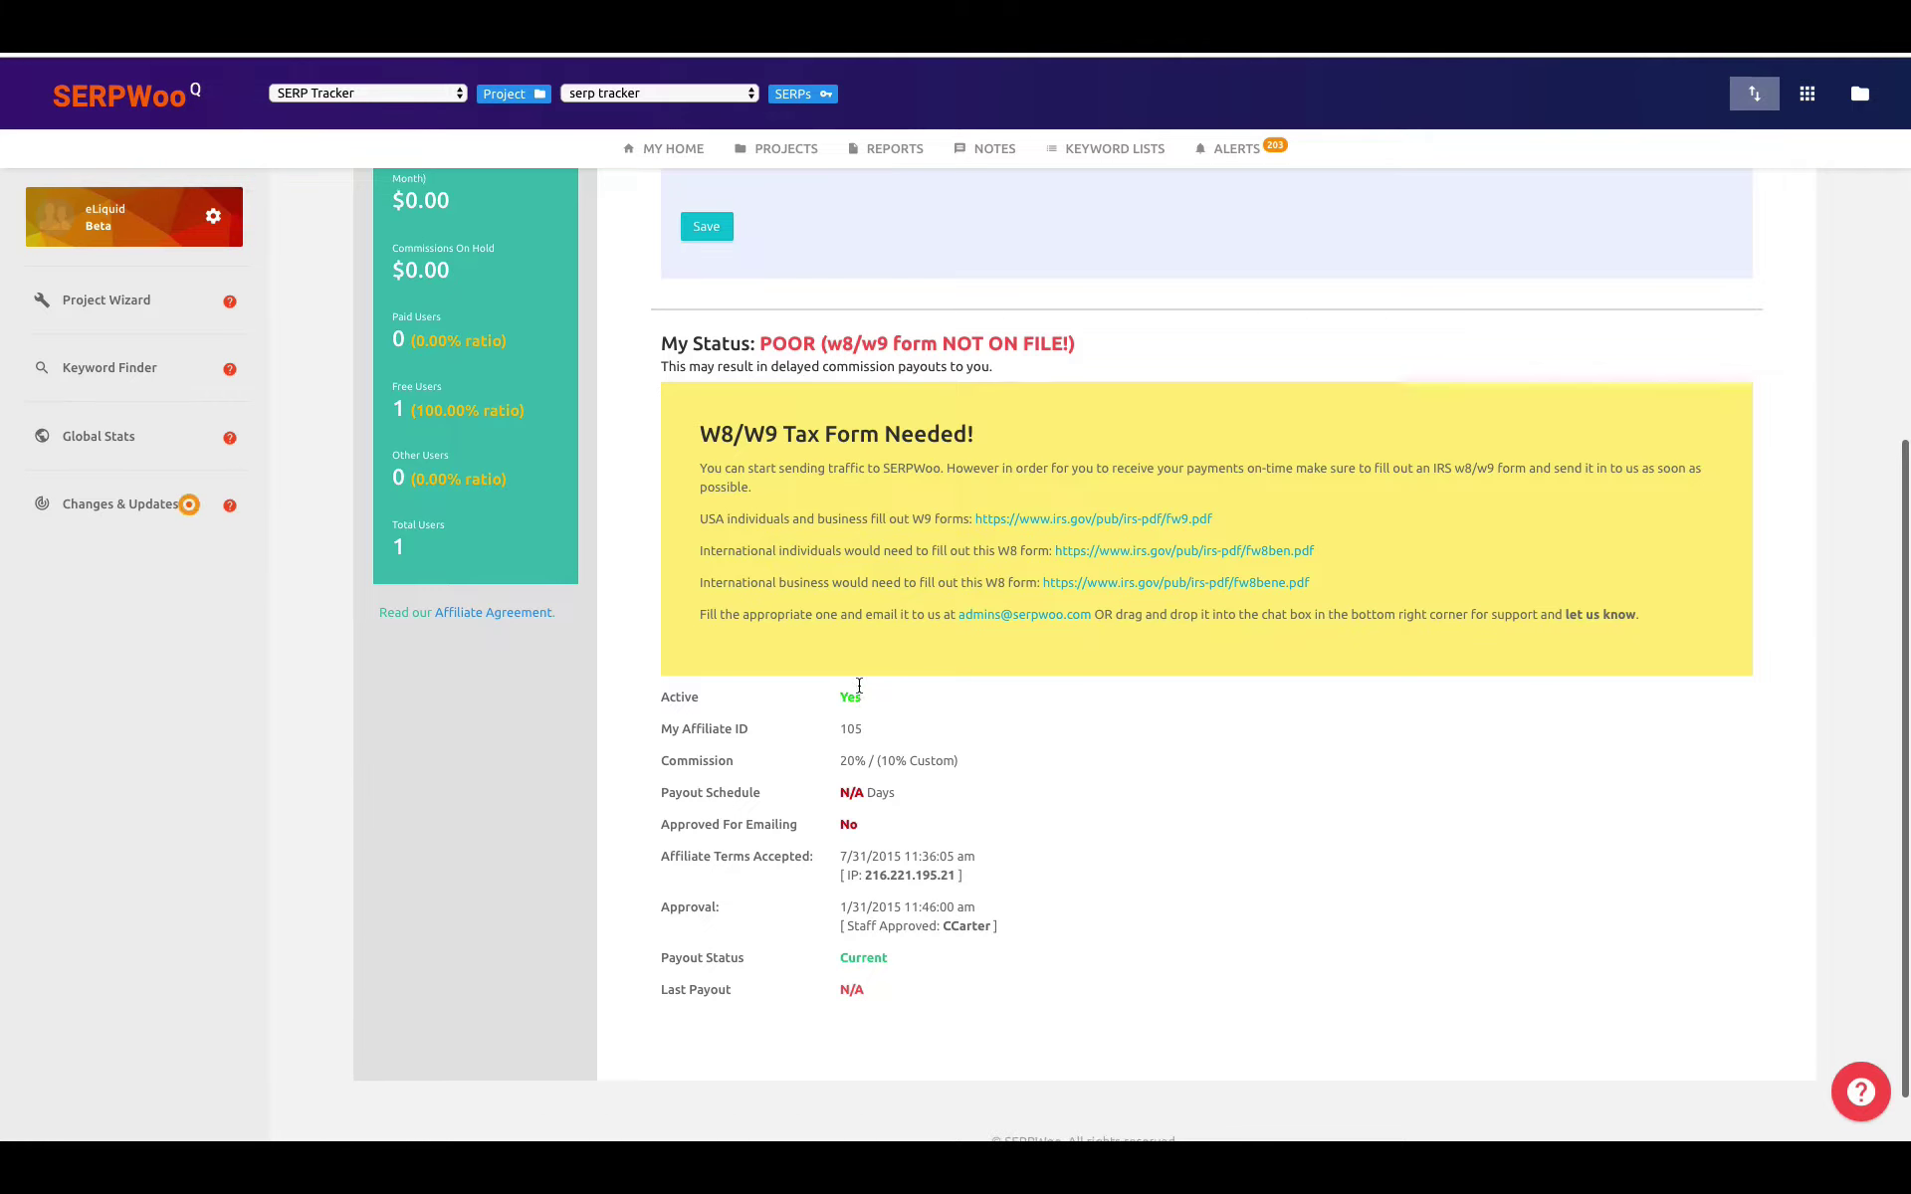
{"action": "scroll", "coordinate": [858, 689], "scroll_direction": "up", "scroll_amount": 3}
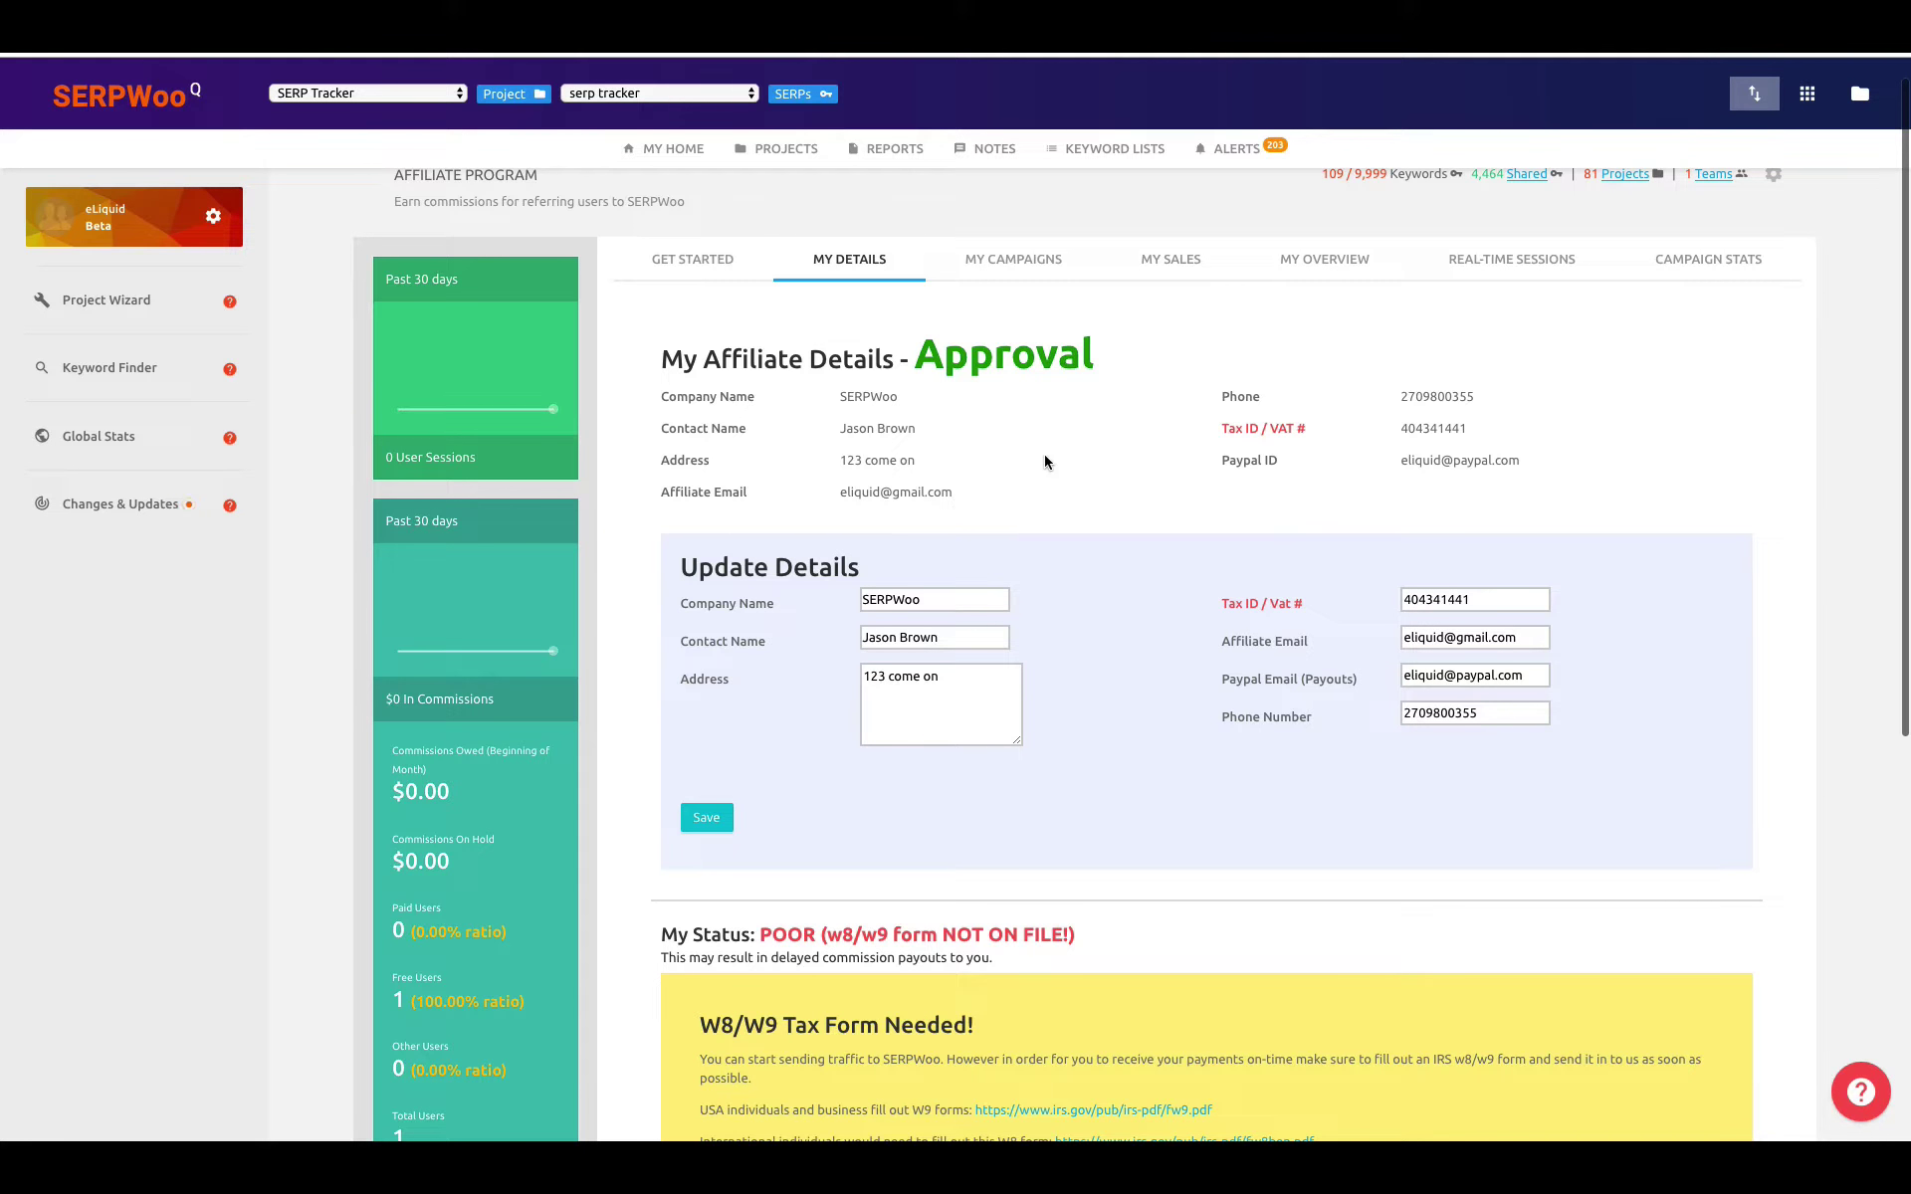
{"action": "left_click", "coordinate": [1031, 267]}
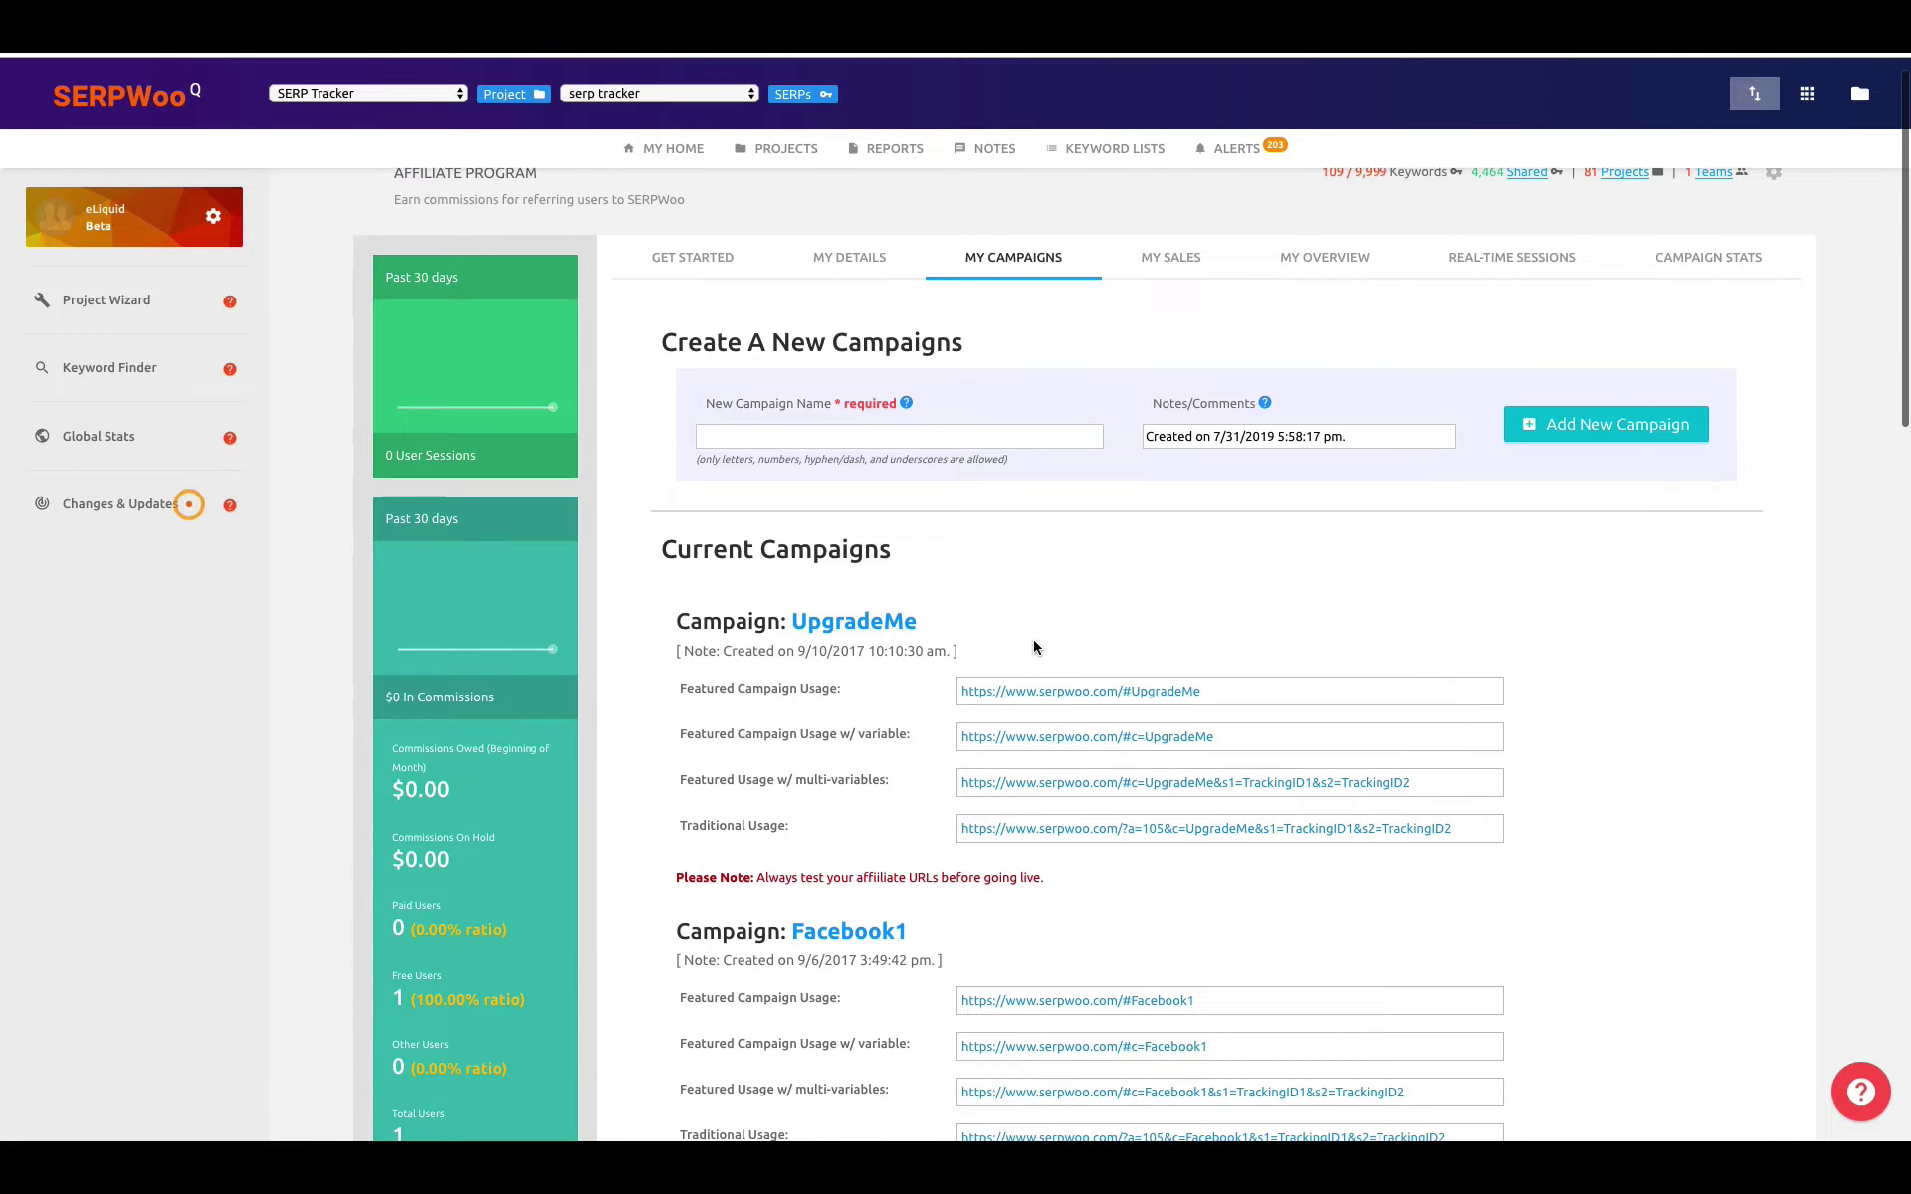
{"action": "scroll", "coordinate": [1035, 643], "scroll_direction": "down", "scroll_amount": 1}
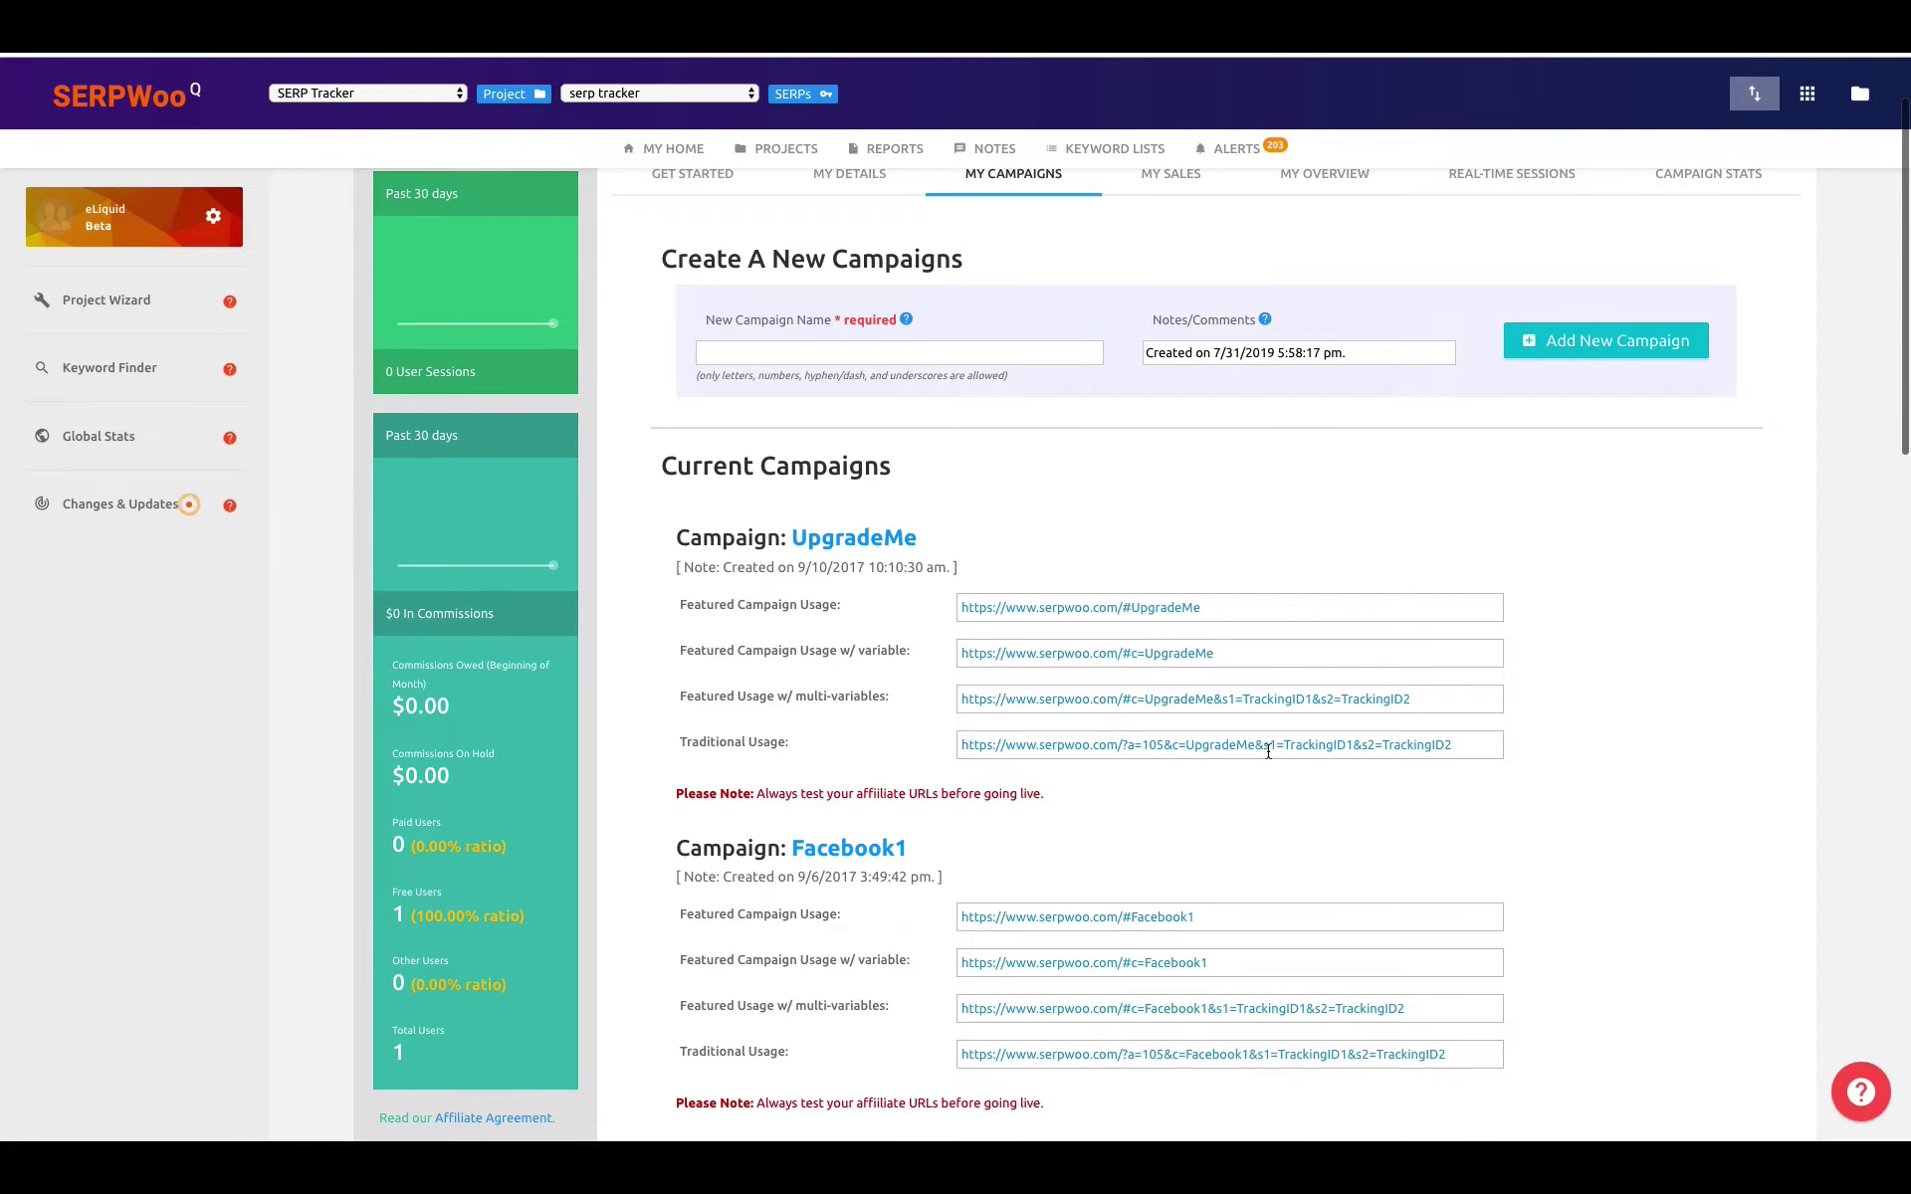
{"action": "scroll", "coordinate": [1268, 752], "scroll_direction": "down", "scroll_amount": 5}
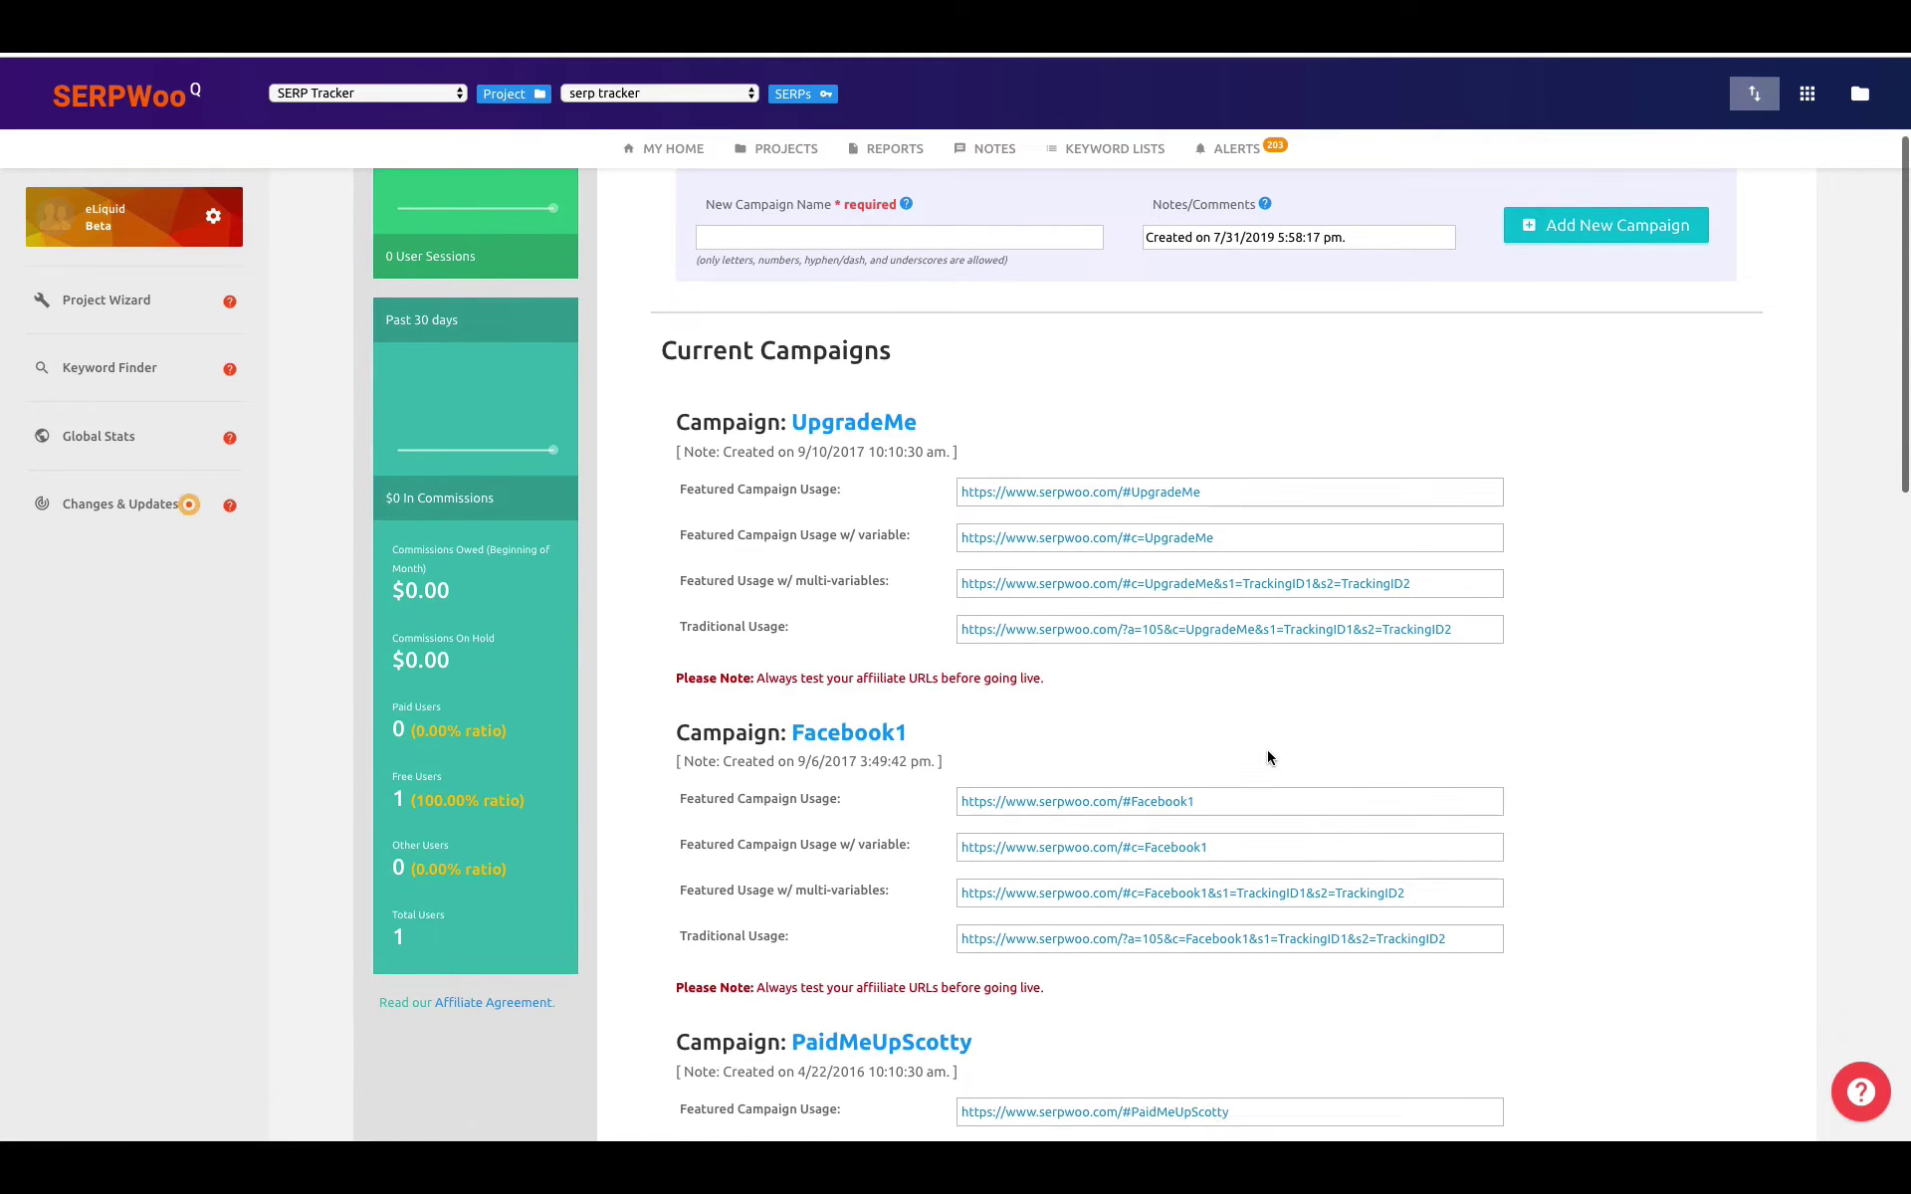
{"action": "scroll", "coordinate": [1268, 751], "scroll_direction": "down", "scroll_amount": 5}
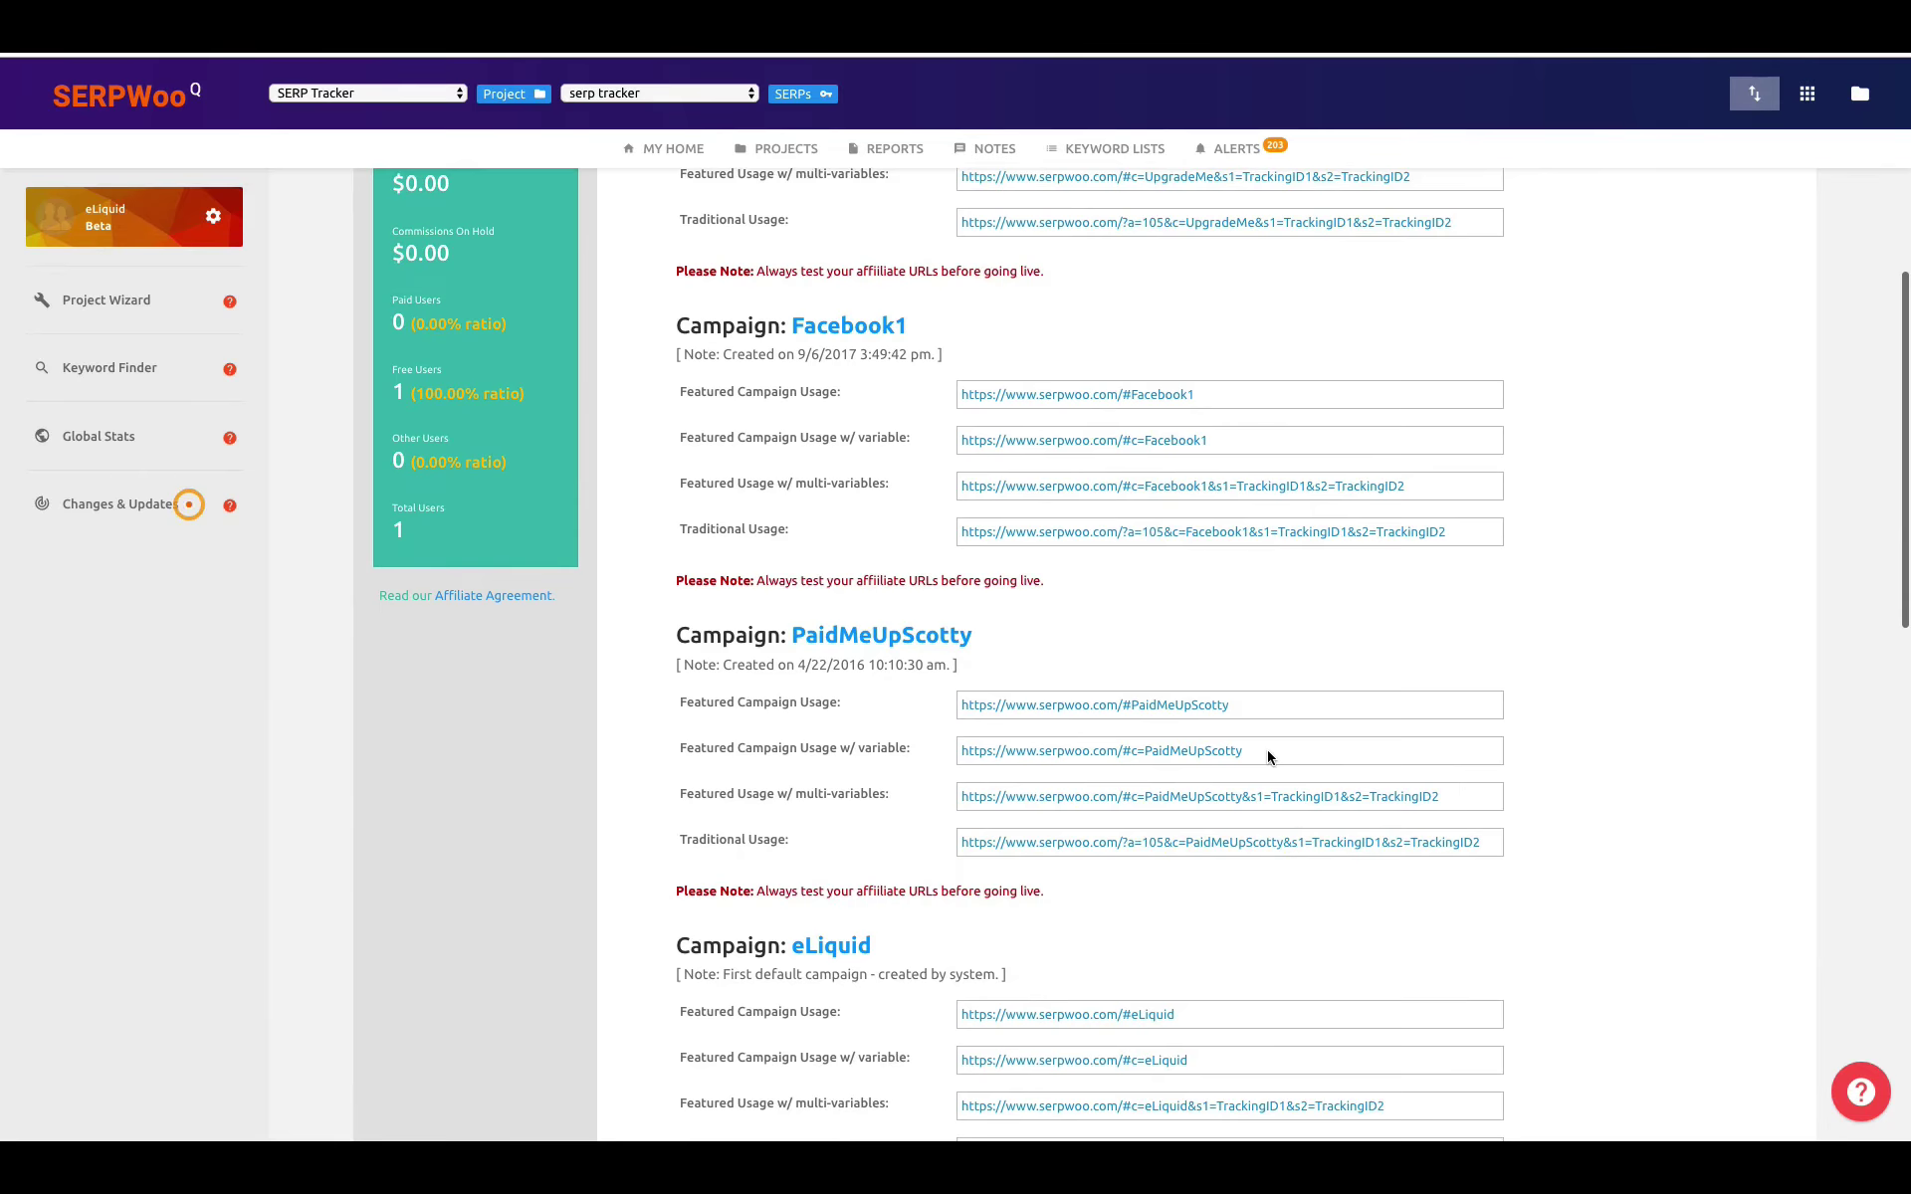
{"action": "scroll", "coordinate": [1268, 751], "scroll_direction": "down", "scroll_amount": 4}
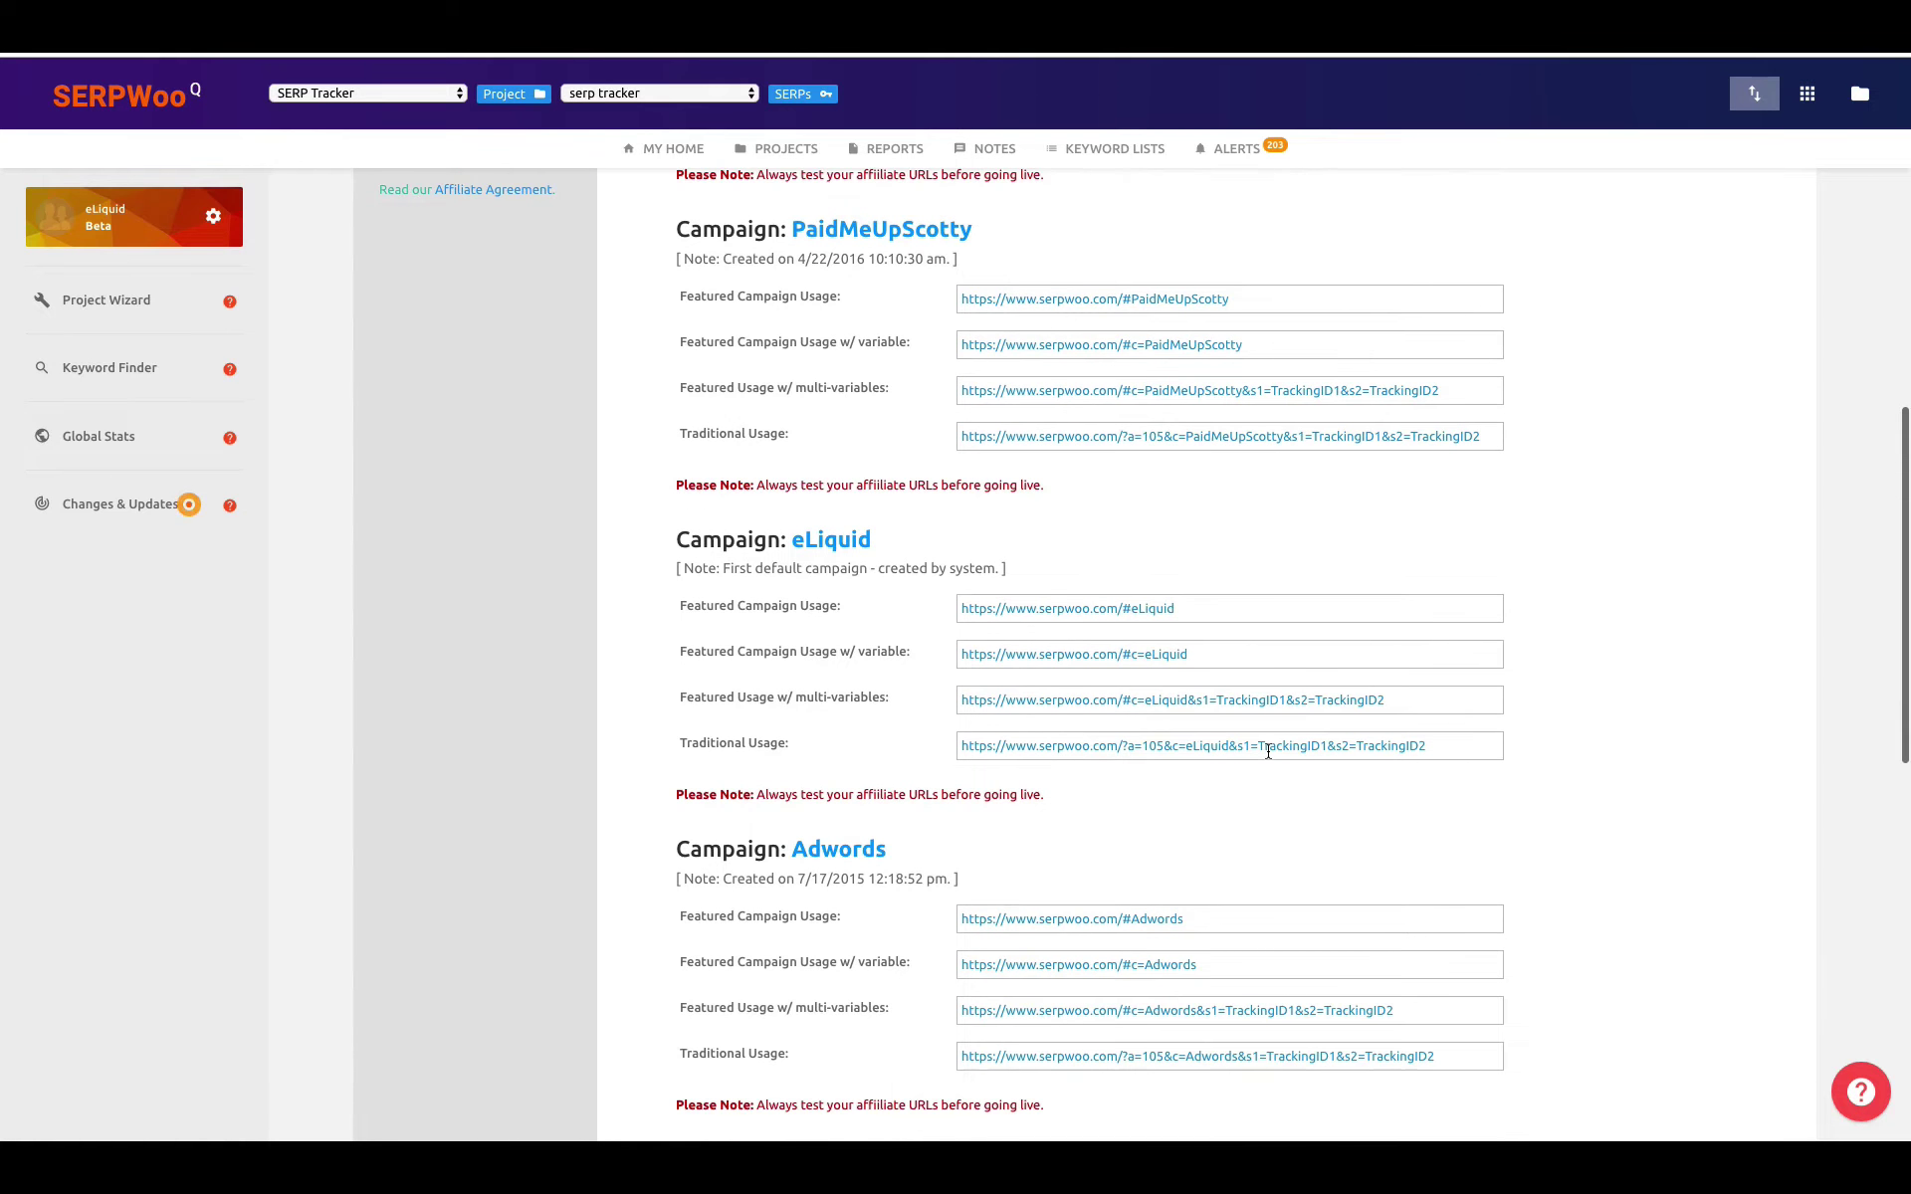
{"action": "scroll", "coordinate": [1268, 751], "scroll_direction": "down", "scroll_amount": 2}
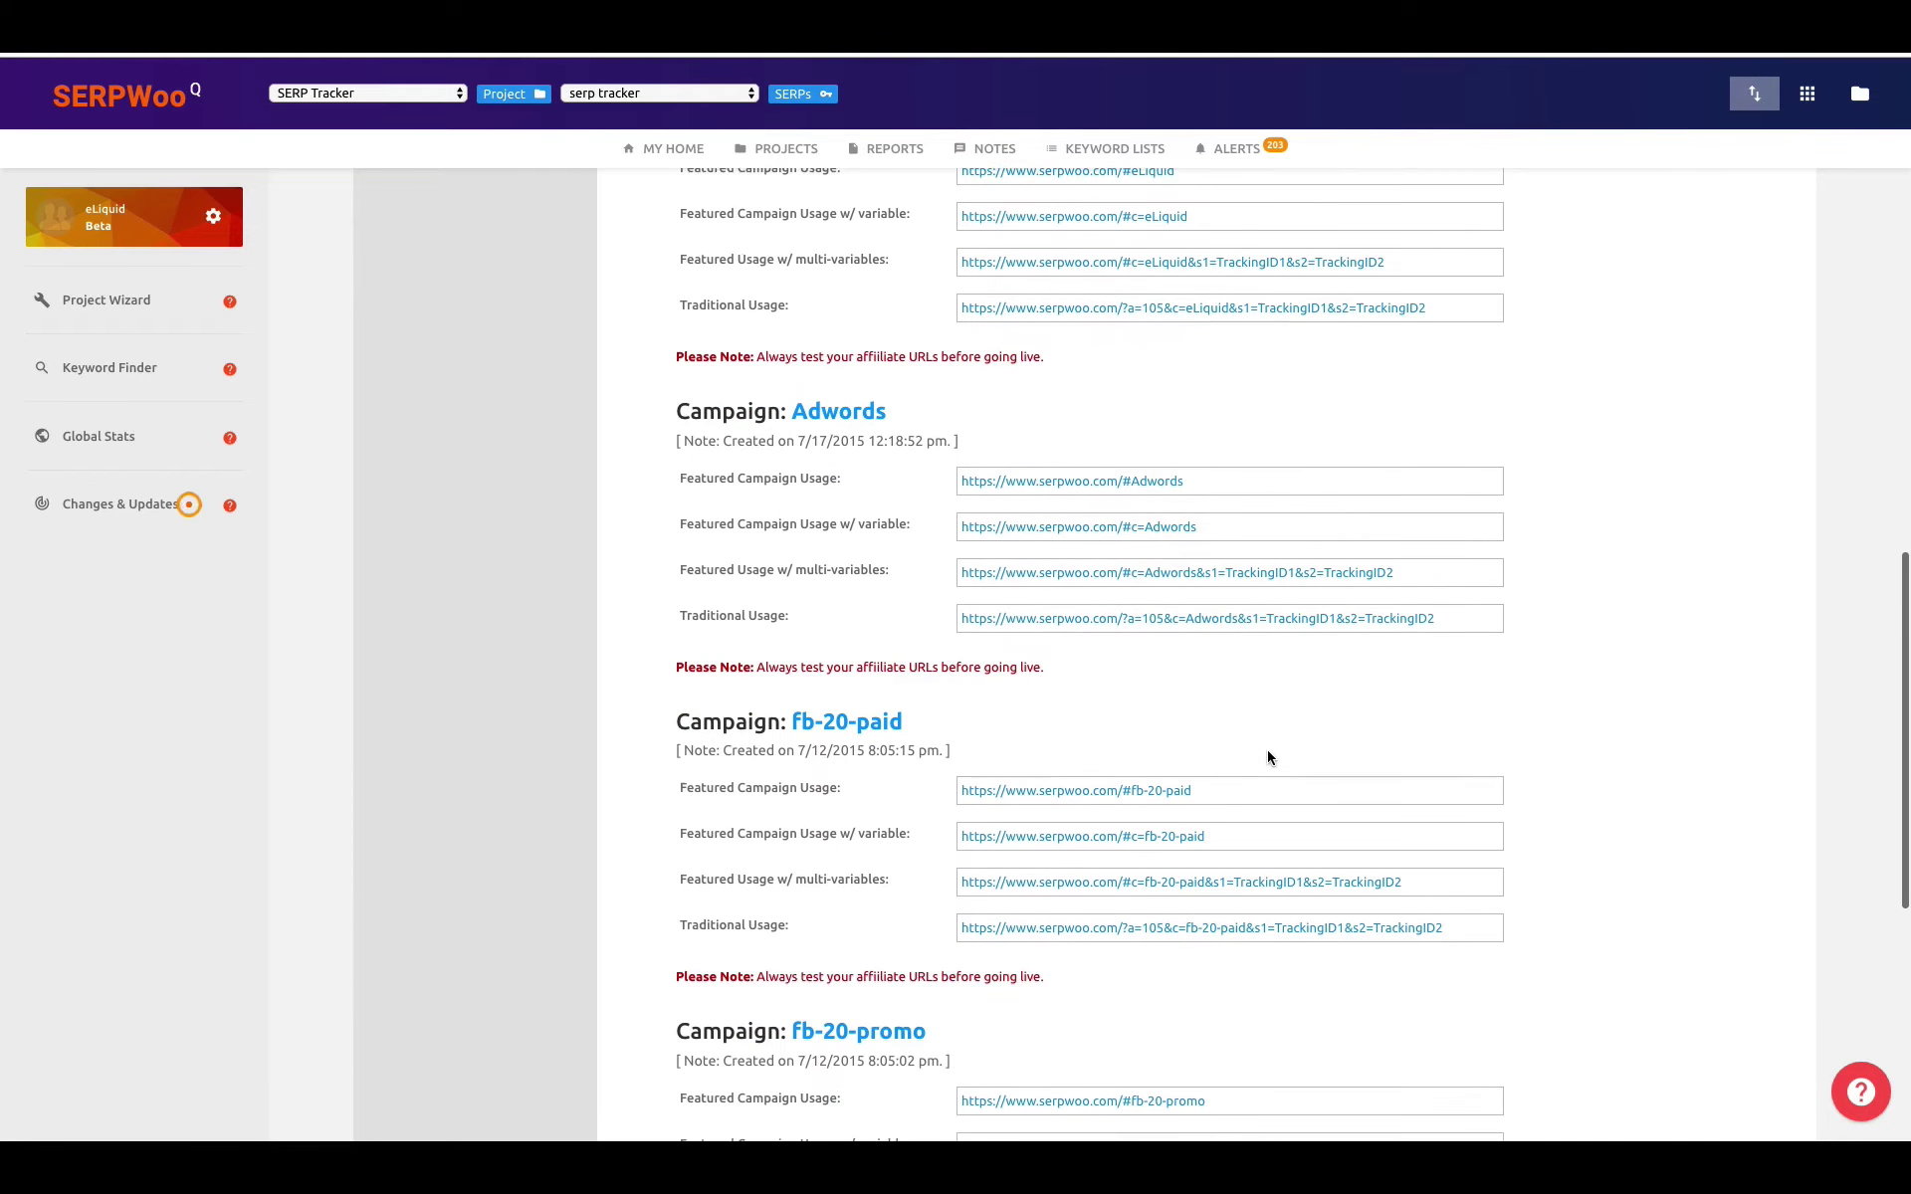
{"action": "scroll", "coordinate": [1268, 752], "scroll_direction": "up", "scroll_amount": 3}
{"action": "scroll", "coordinate": [1268, 752], "scroll_direction": "up", "scroll_amount": 7}
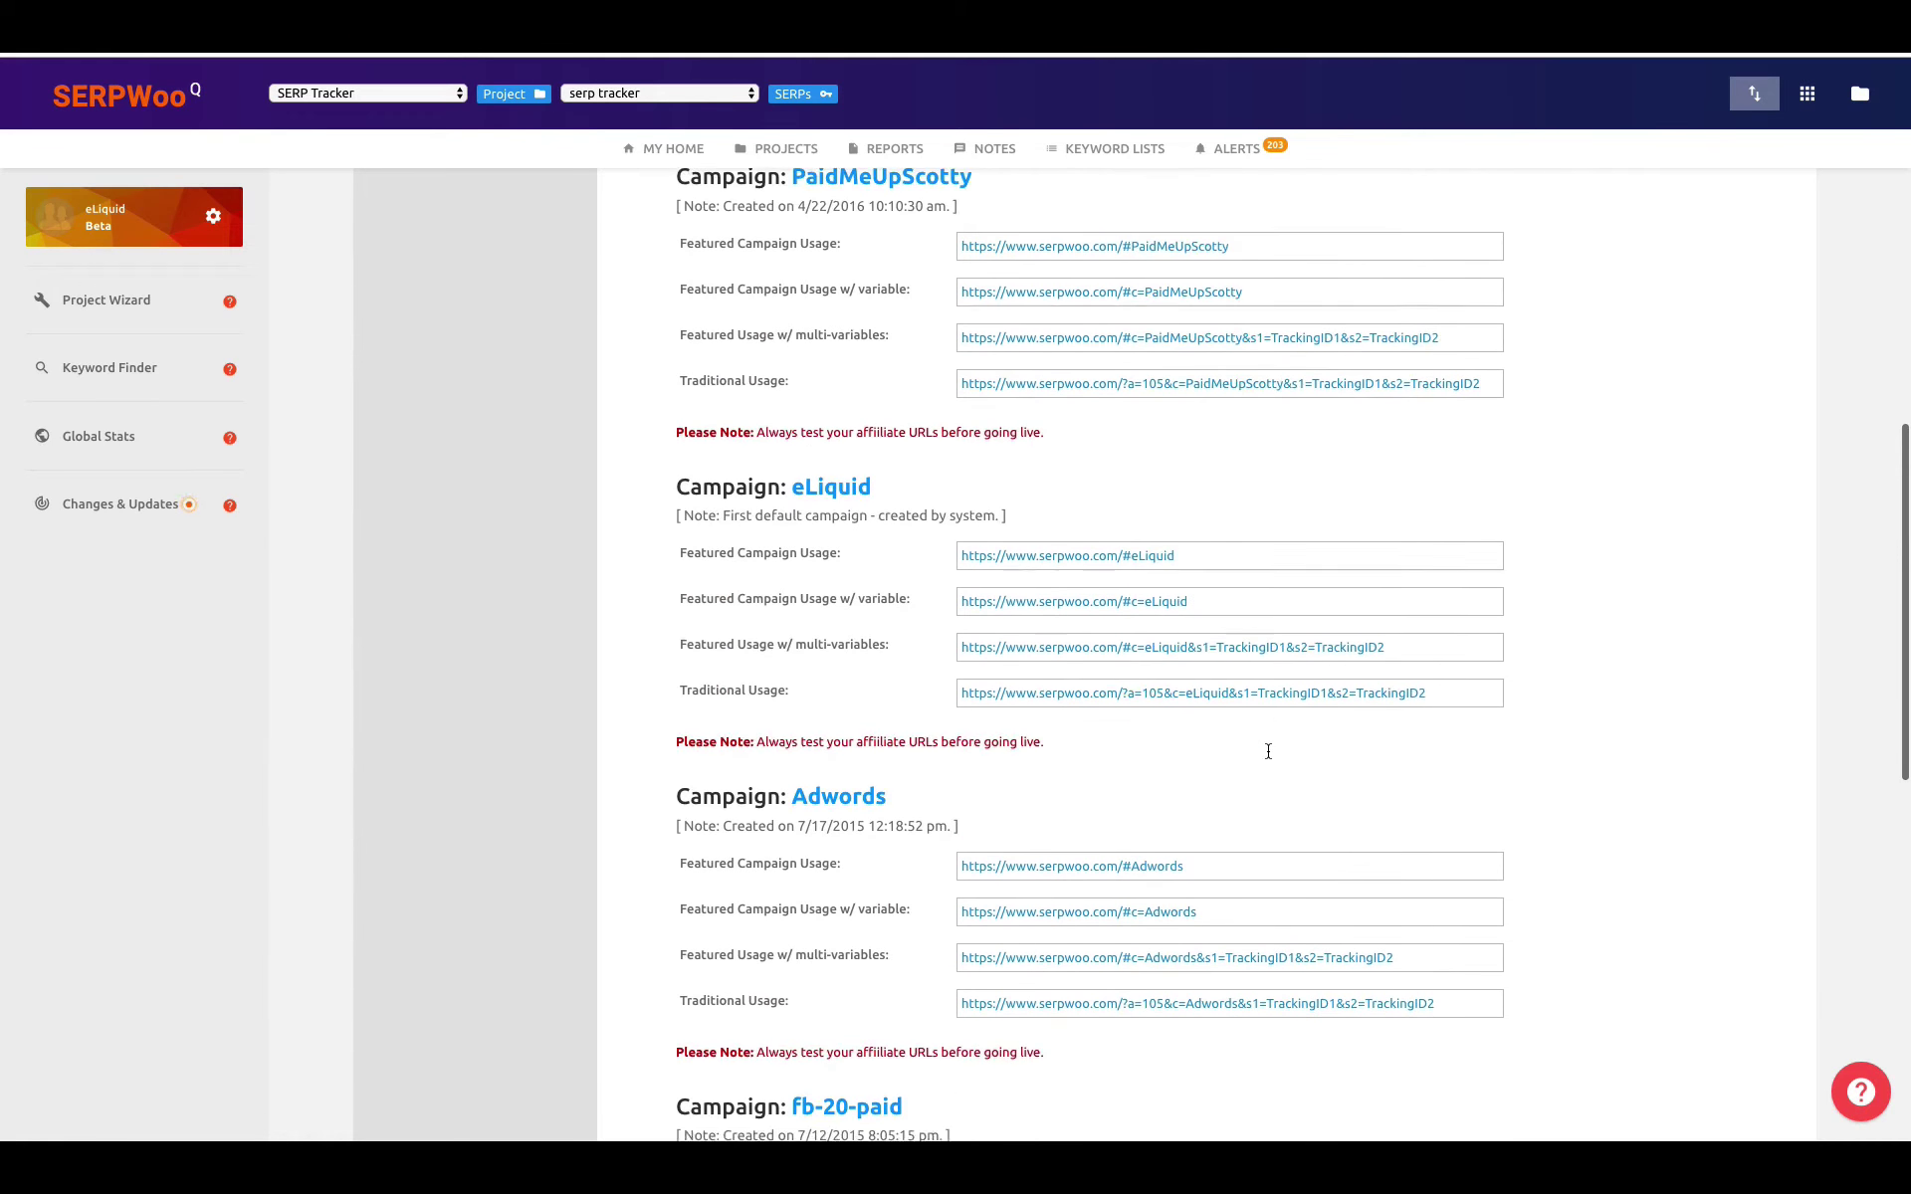
{"action": "scroll", "coordinate": [1268, 752], "scroll_direction": "up", "scroll_amount": 4}
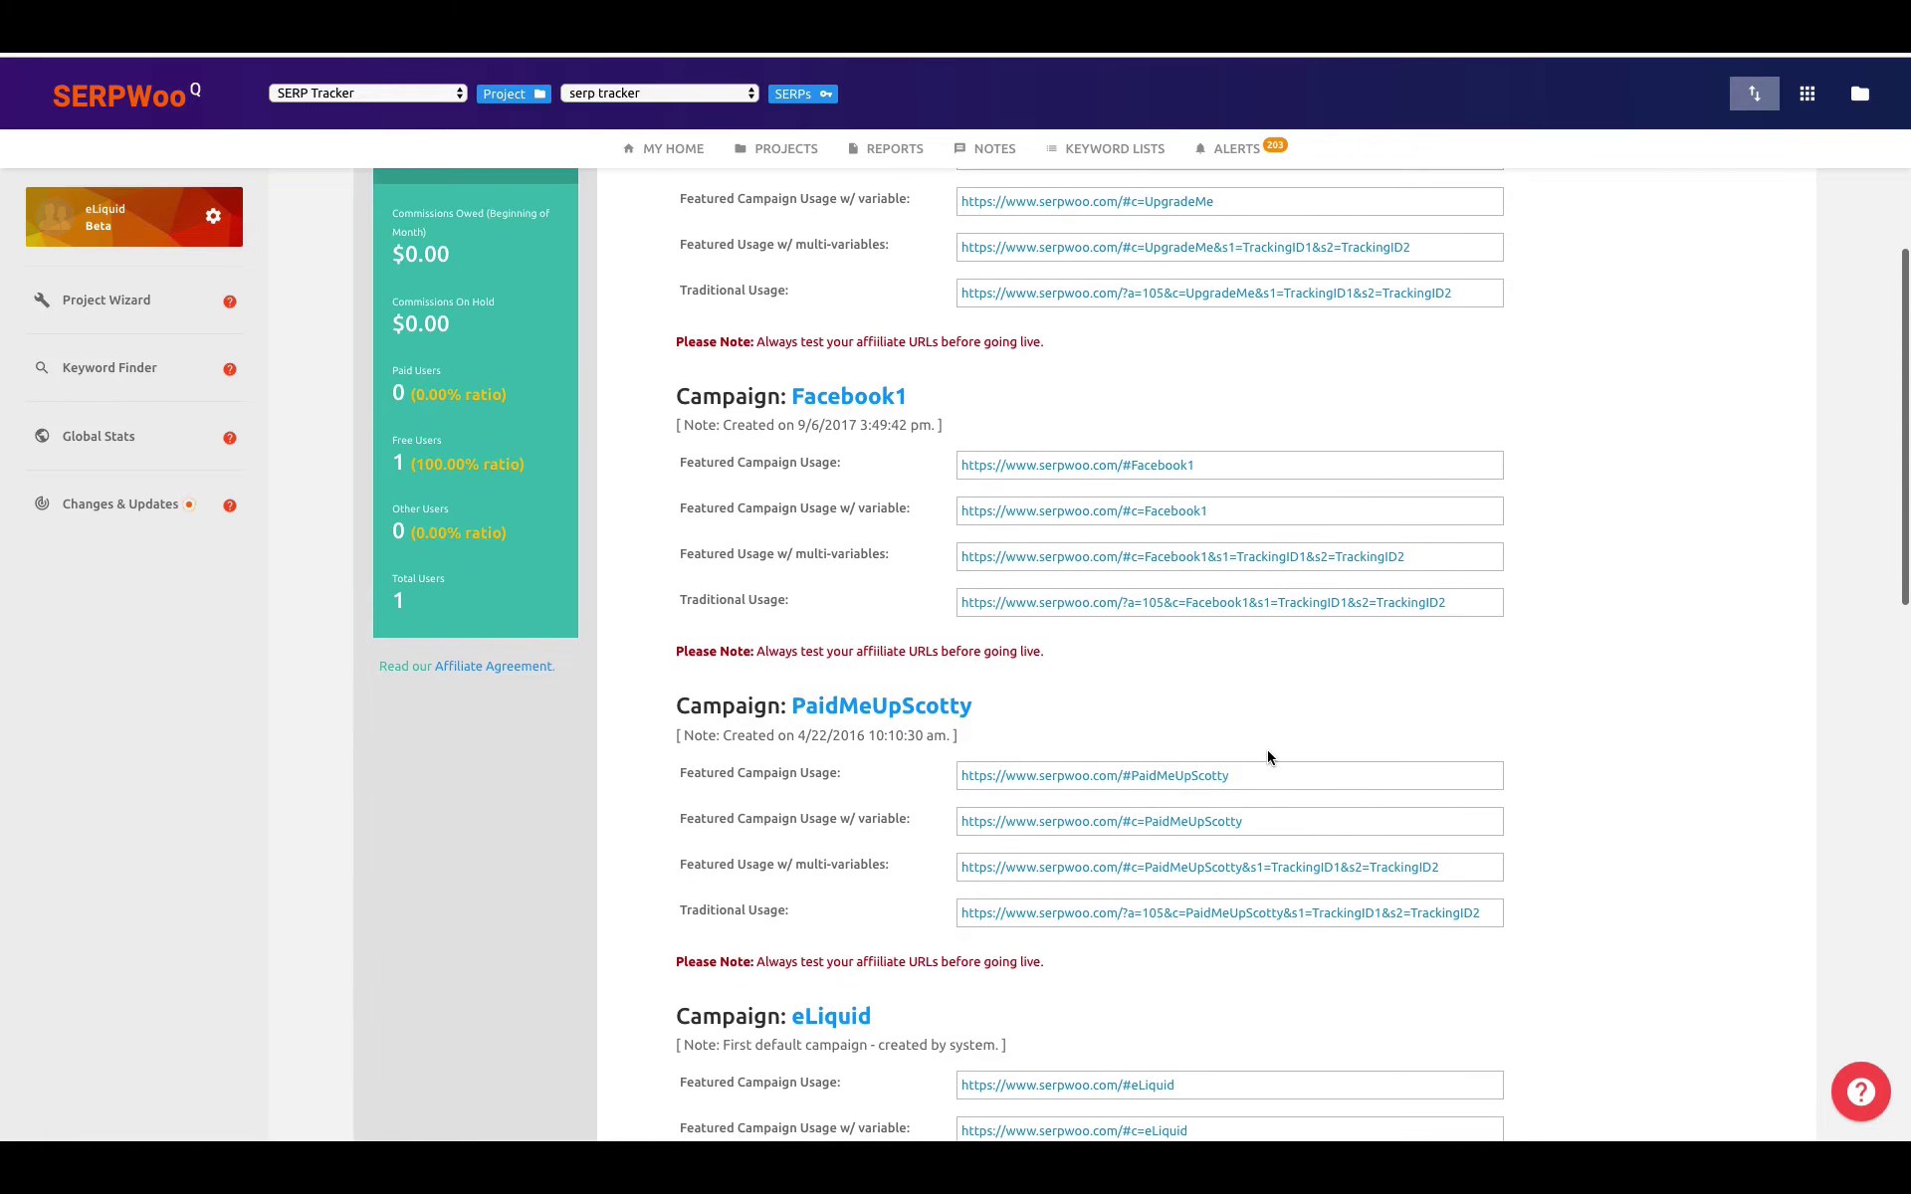
{"action": "scroll", "coordinate": [1268, 751], "scroll_direction": "up", "scroll_amount": 1}
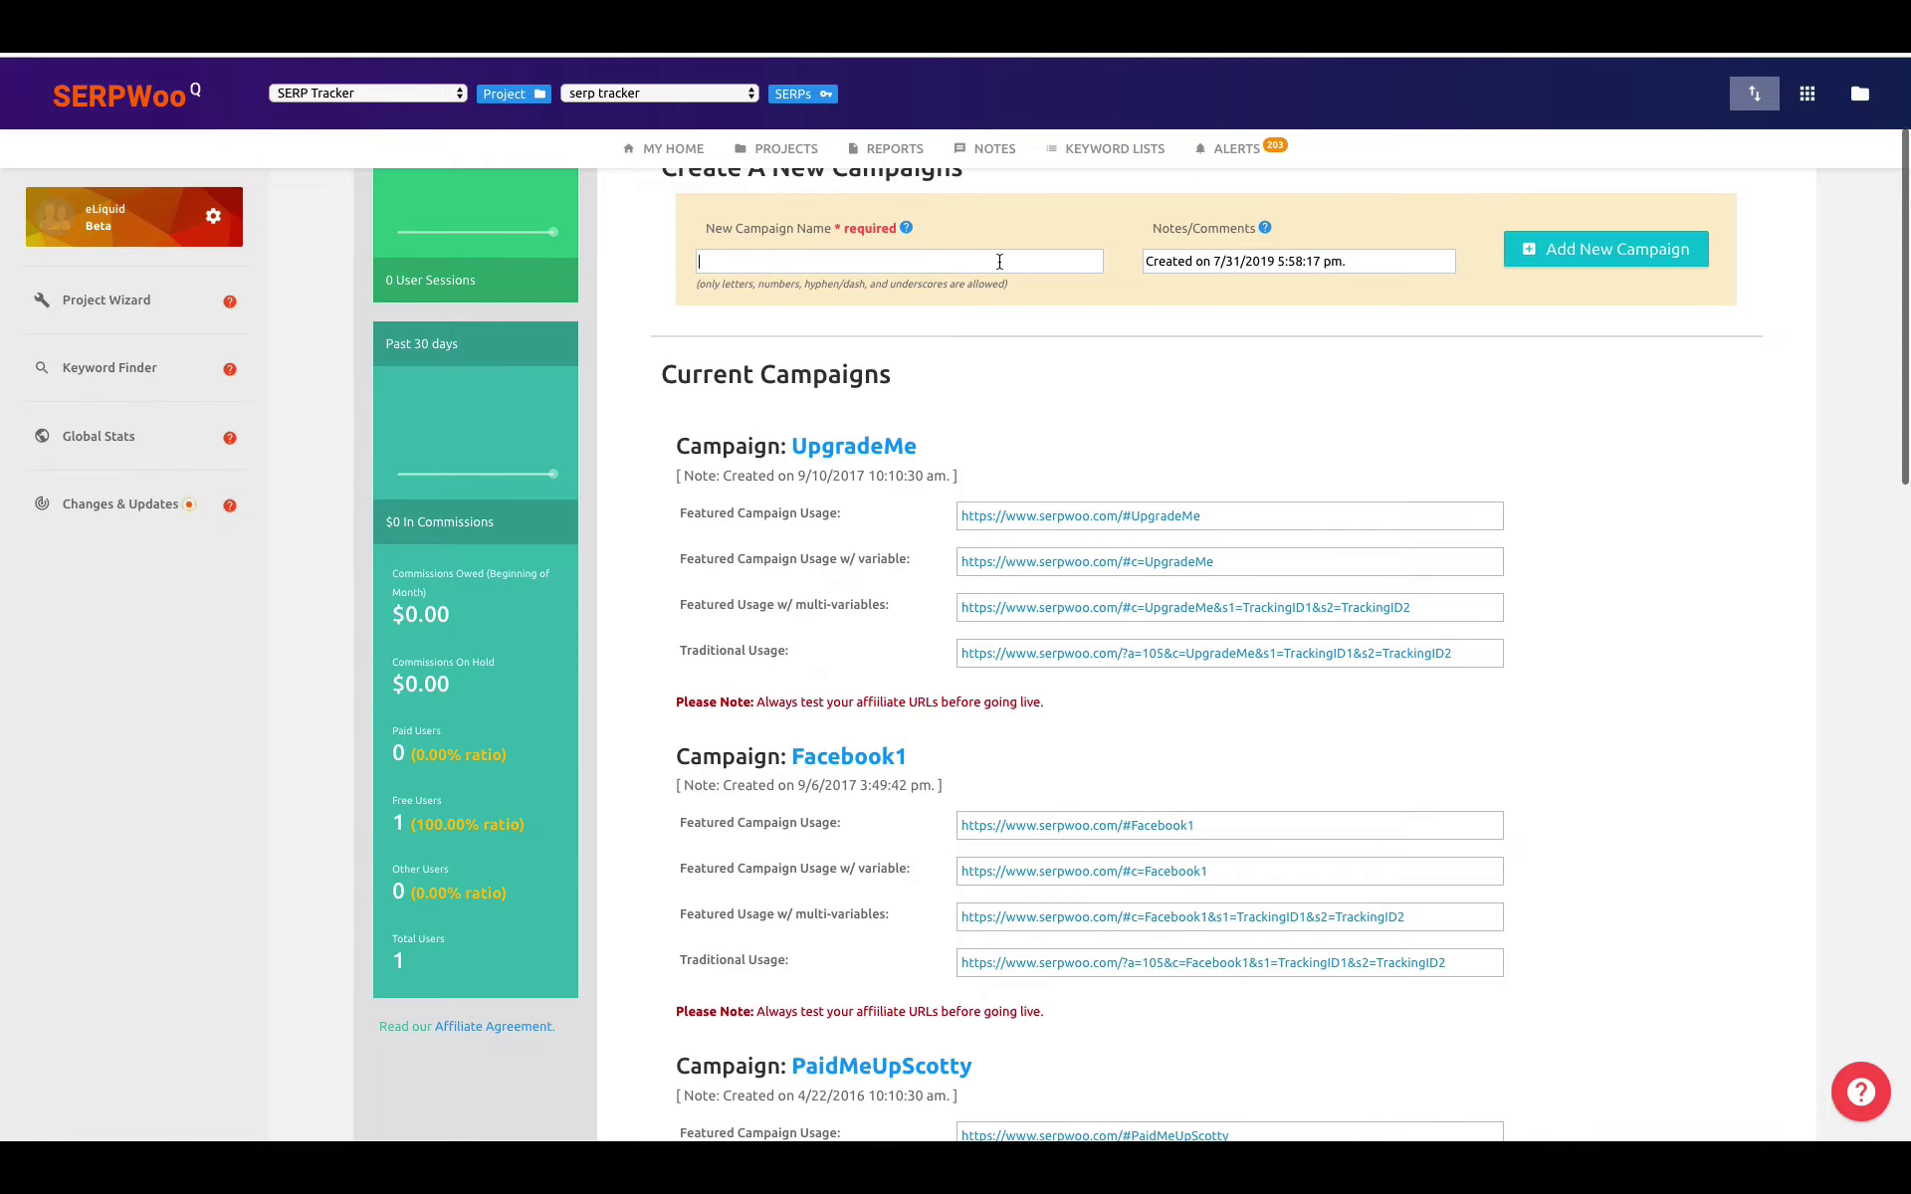
Step: Create a new affiliate campaign named 'hjkshdfjkeir' so it tops Current Campaigns
{"action": "scroll", "coordinate": [1000, 260], "scroll_direction": "up", "scroll_amount": 1}
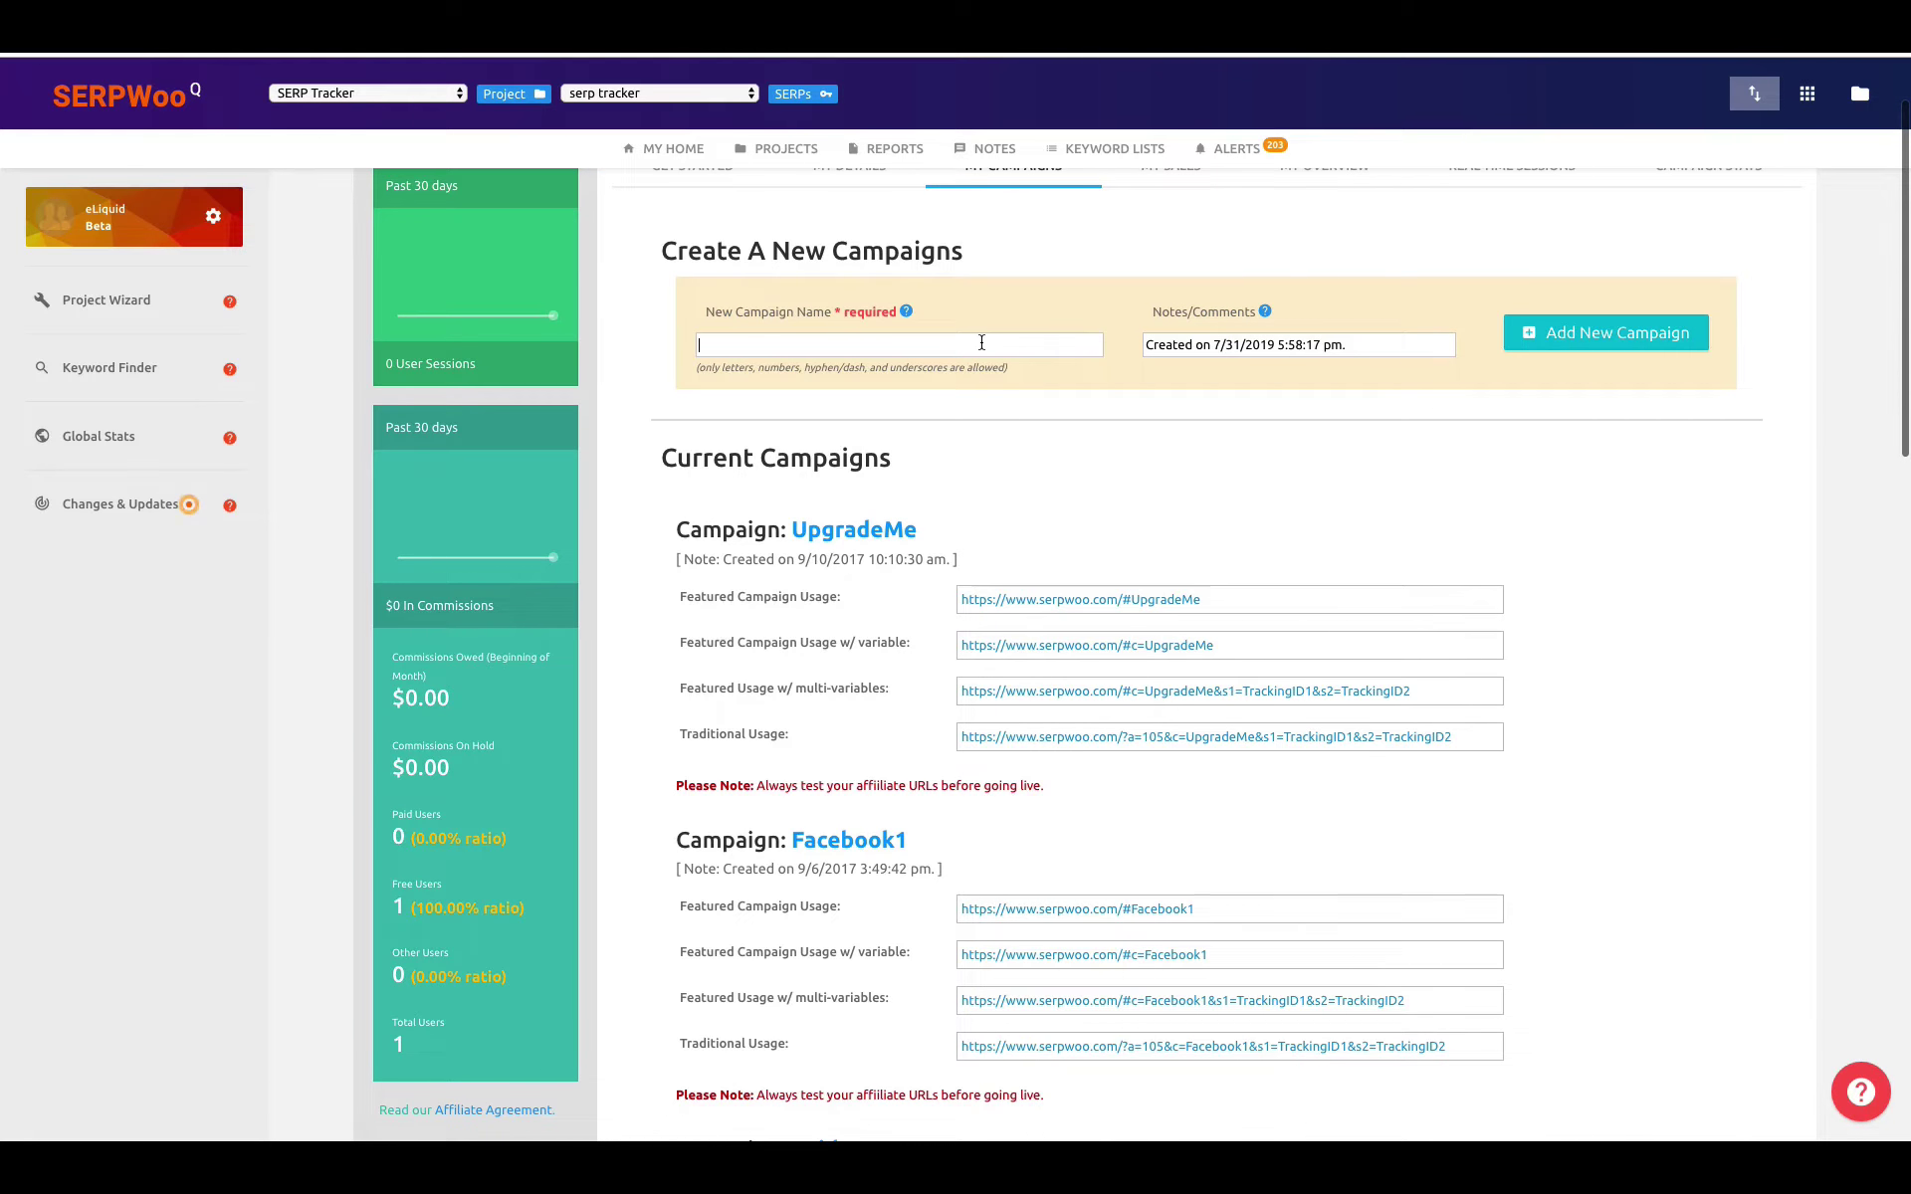
{"action": "type", "text": "hjkshdfjkeir"}
{"action": "left_click", "coordinate": [1565, 338]}
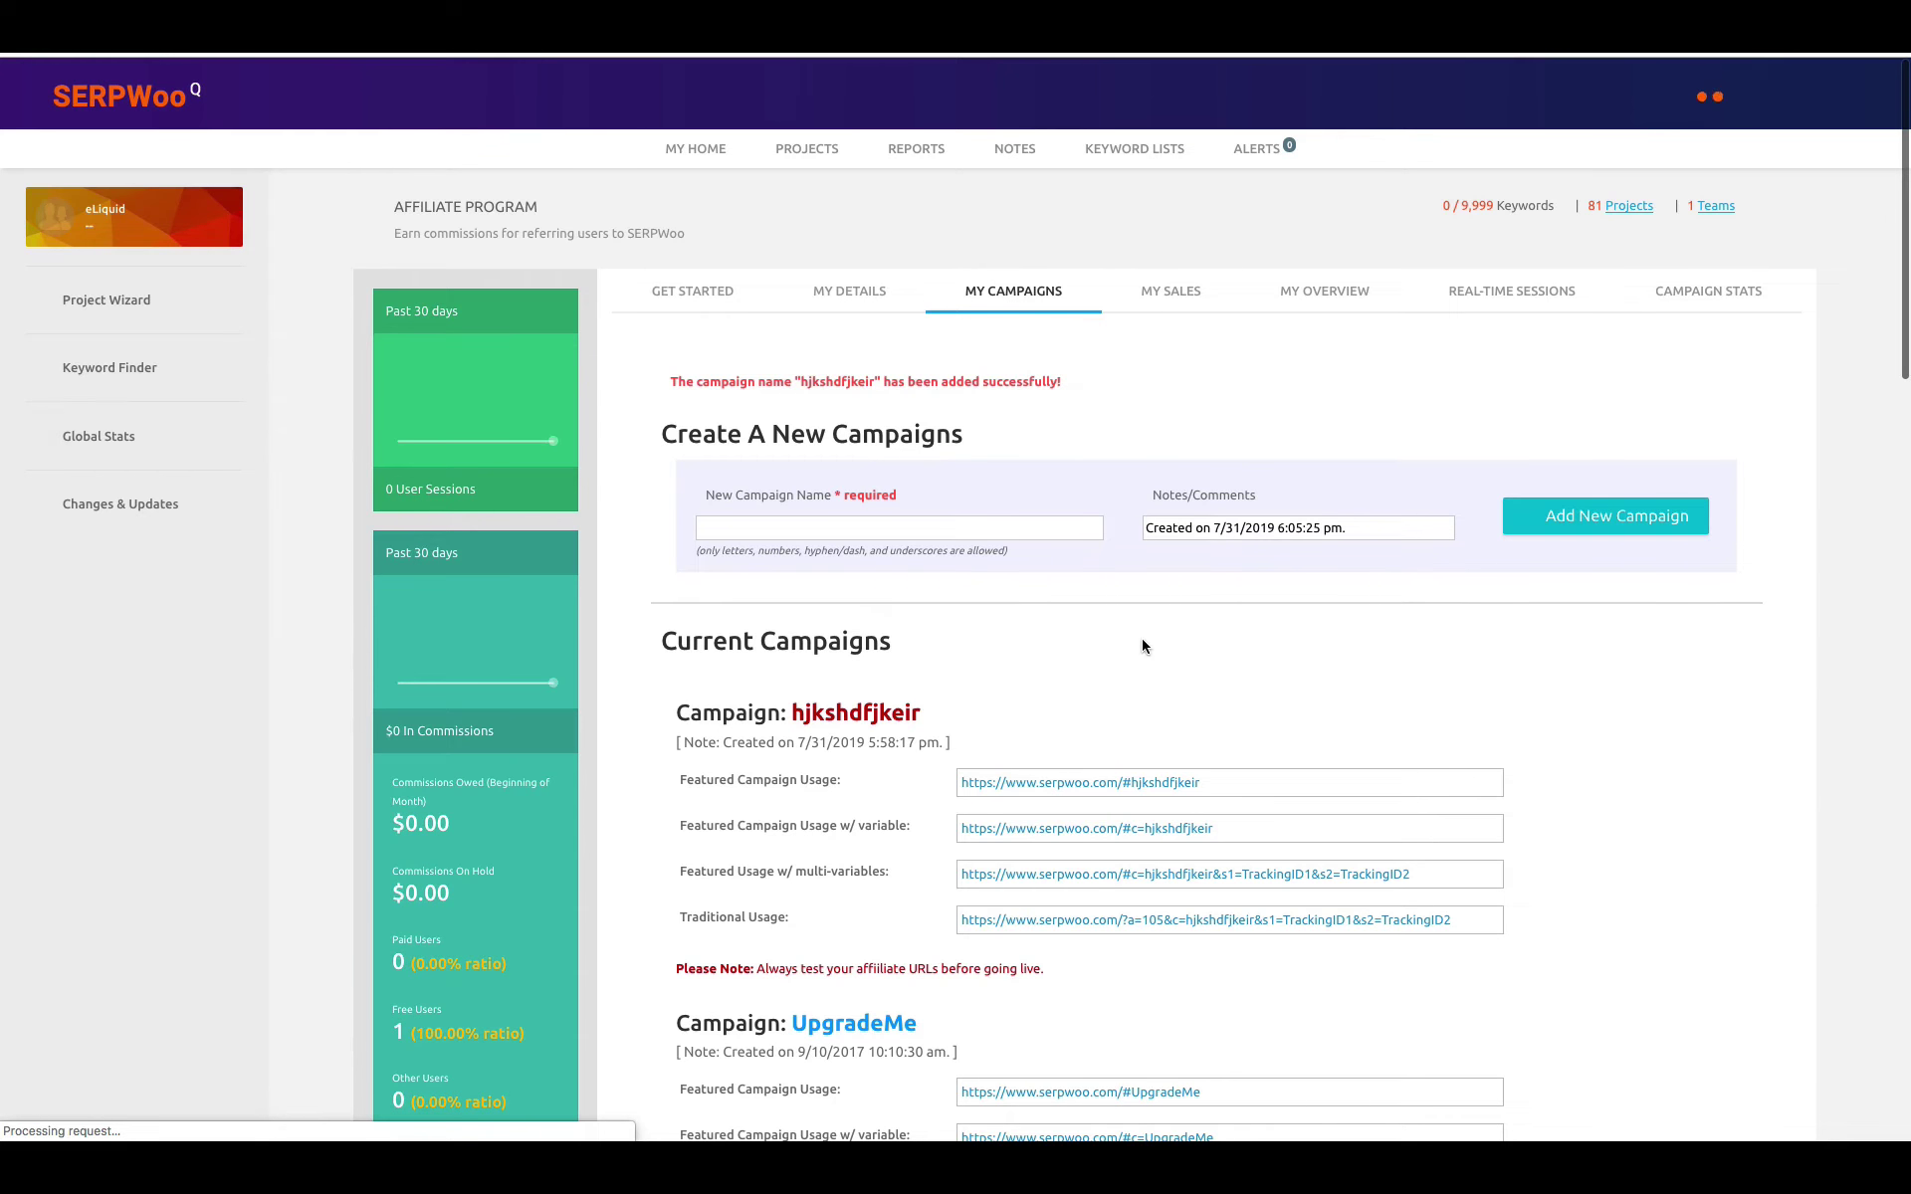
{"action": "scroll", "coordinate": [1025, 706], "scroll_direction": "down", "scroll_amount": 1}
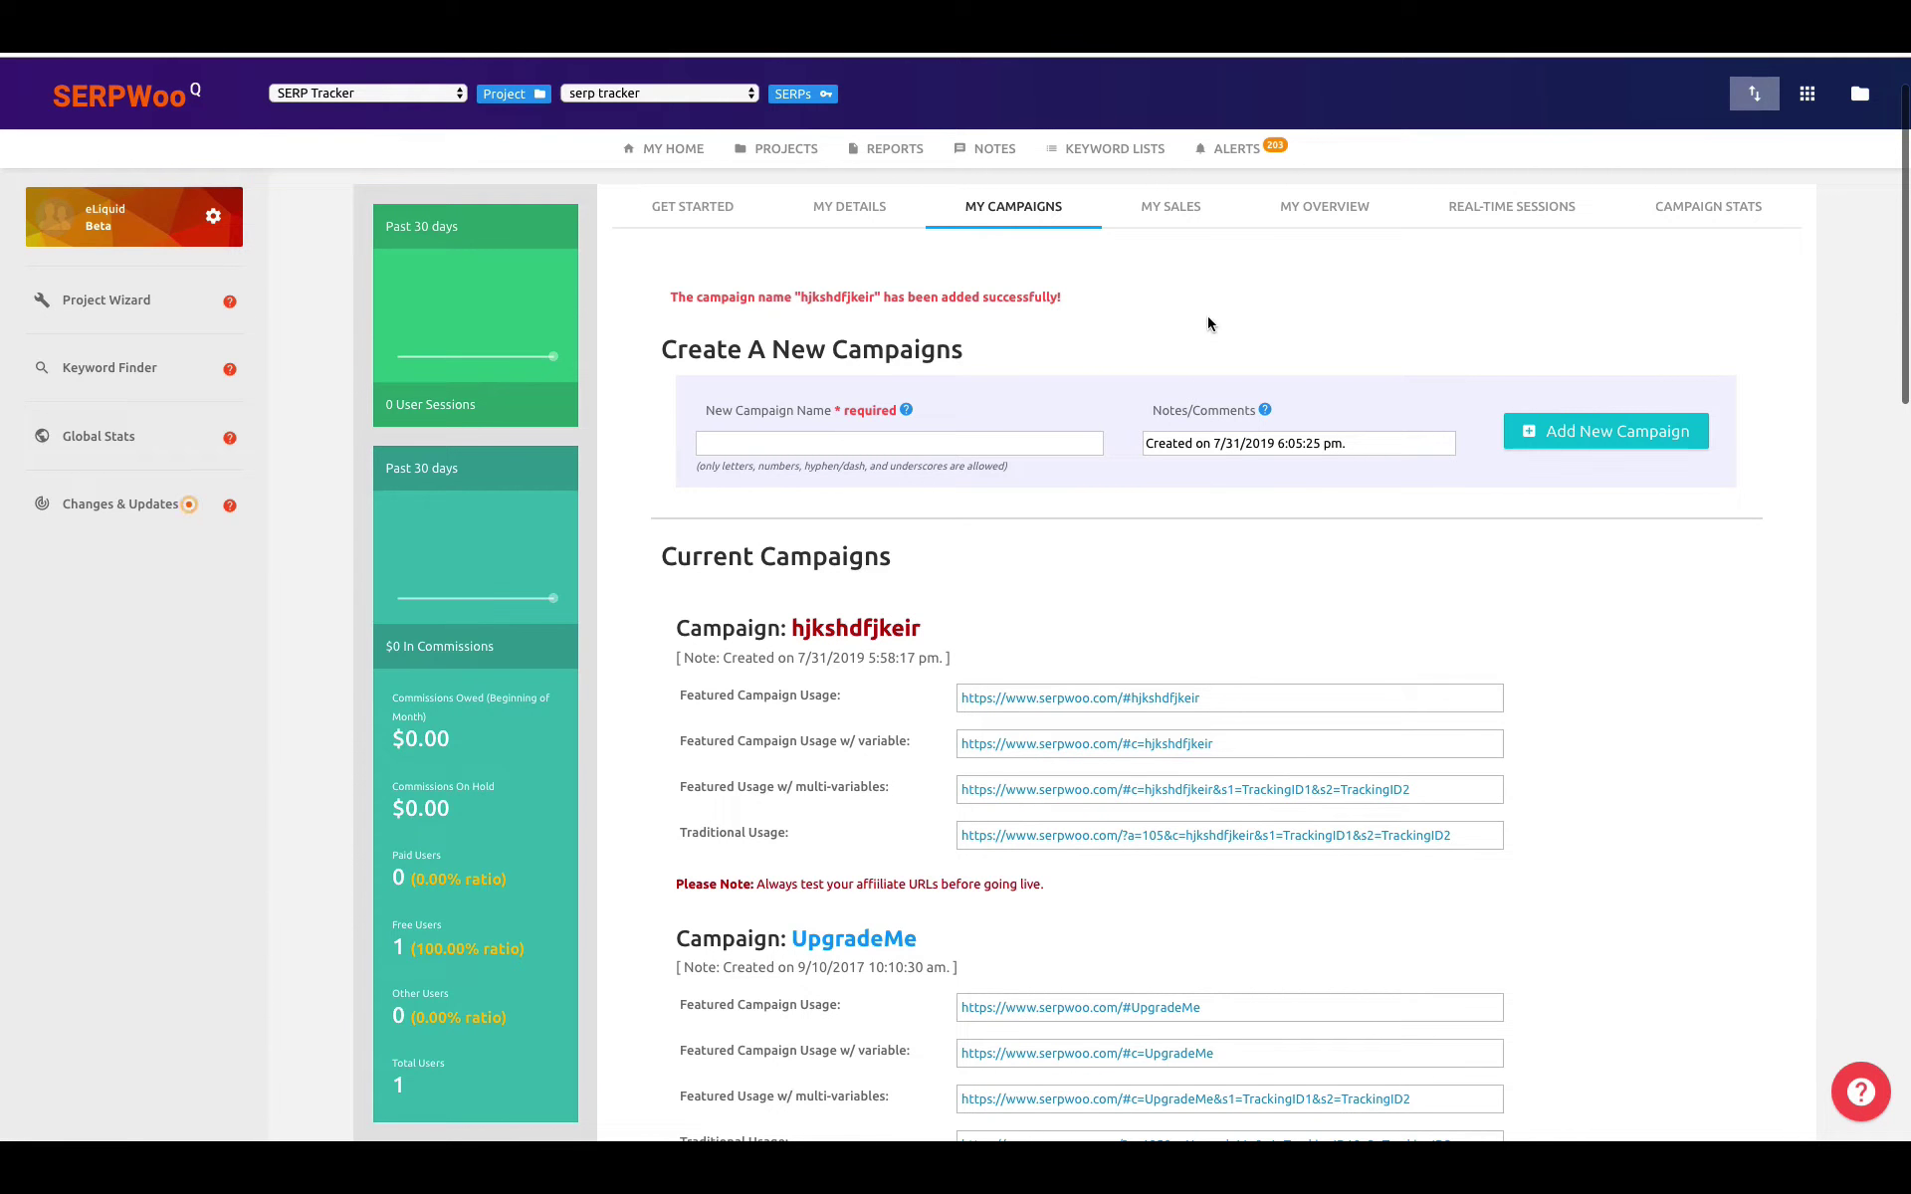
Step: Show the MY SALES page, whose Current Sales table is empty
{"action": "left_click", "coordinate": [1186, 218]}
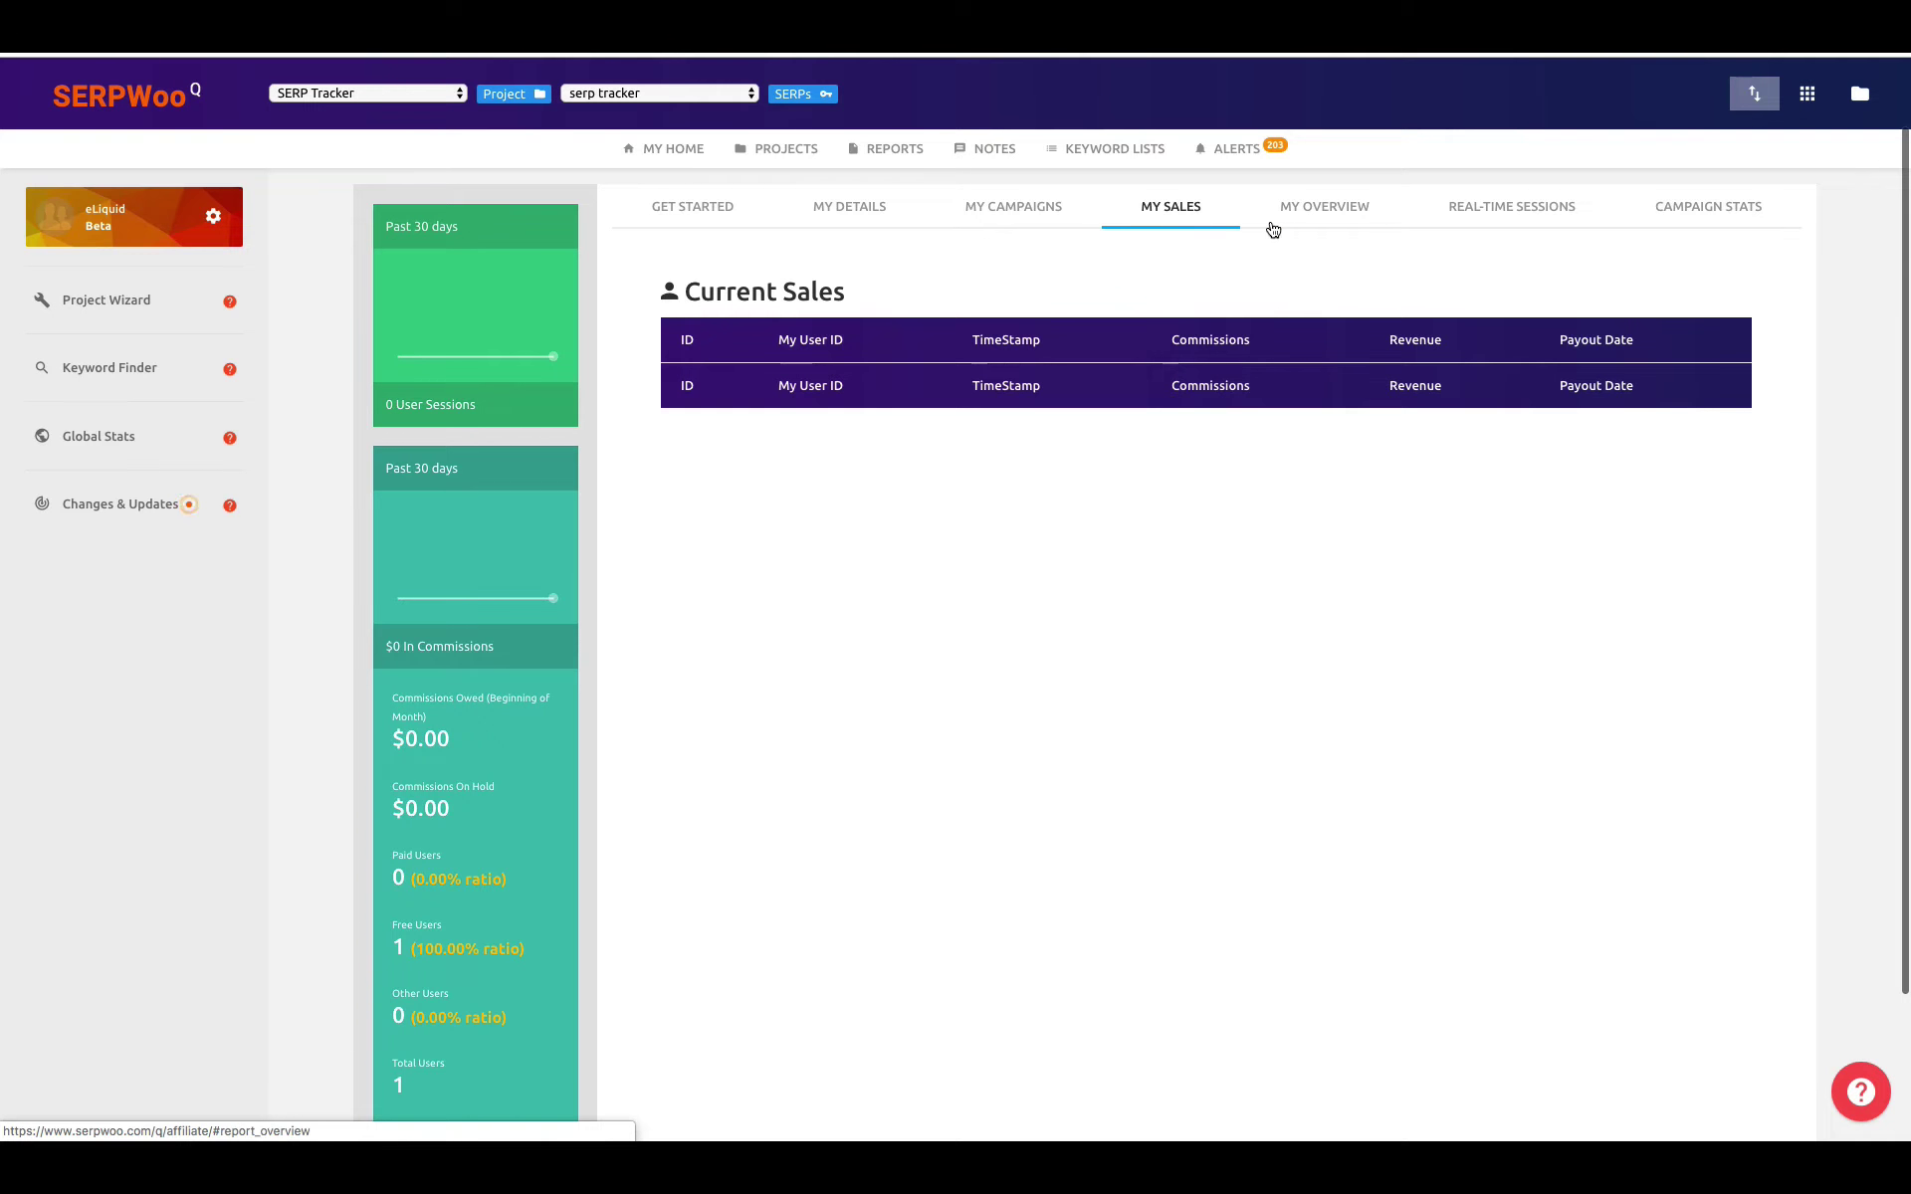
Step: Browse the MY OVERVIEW tiles for commissions, sessions, new users and paid plans
{"action": "left_click", "coordinate": [1317, 211]}
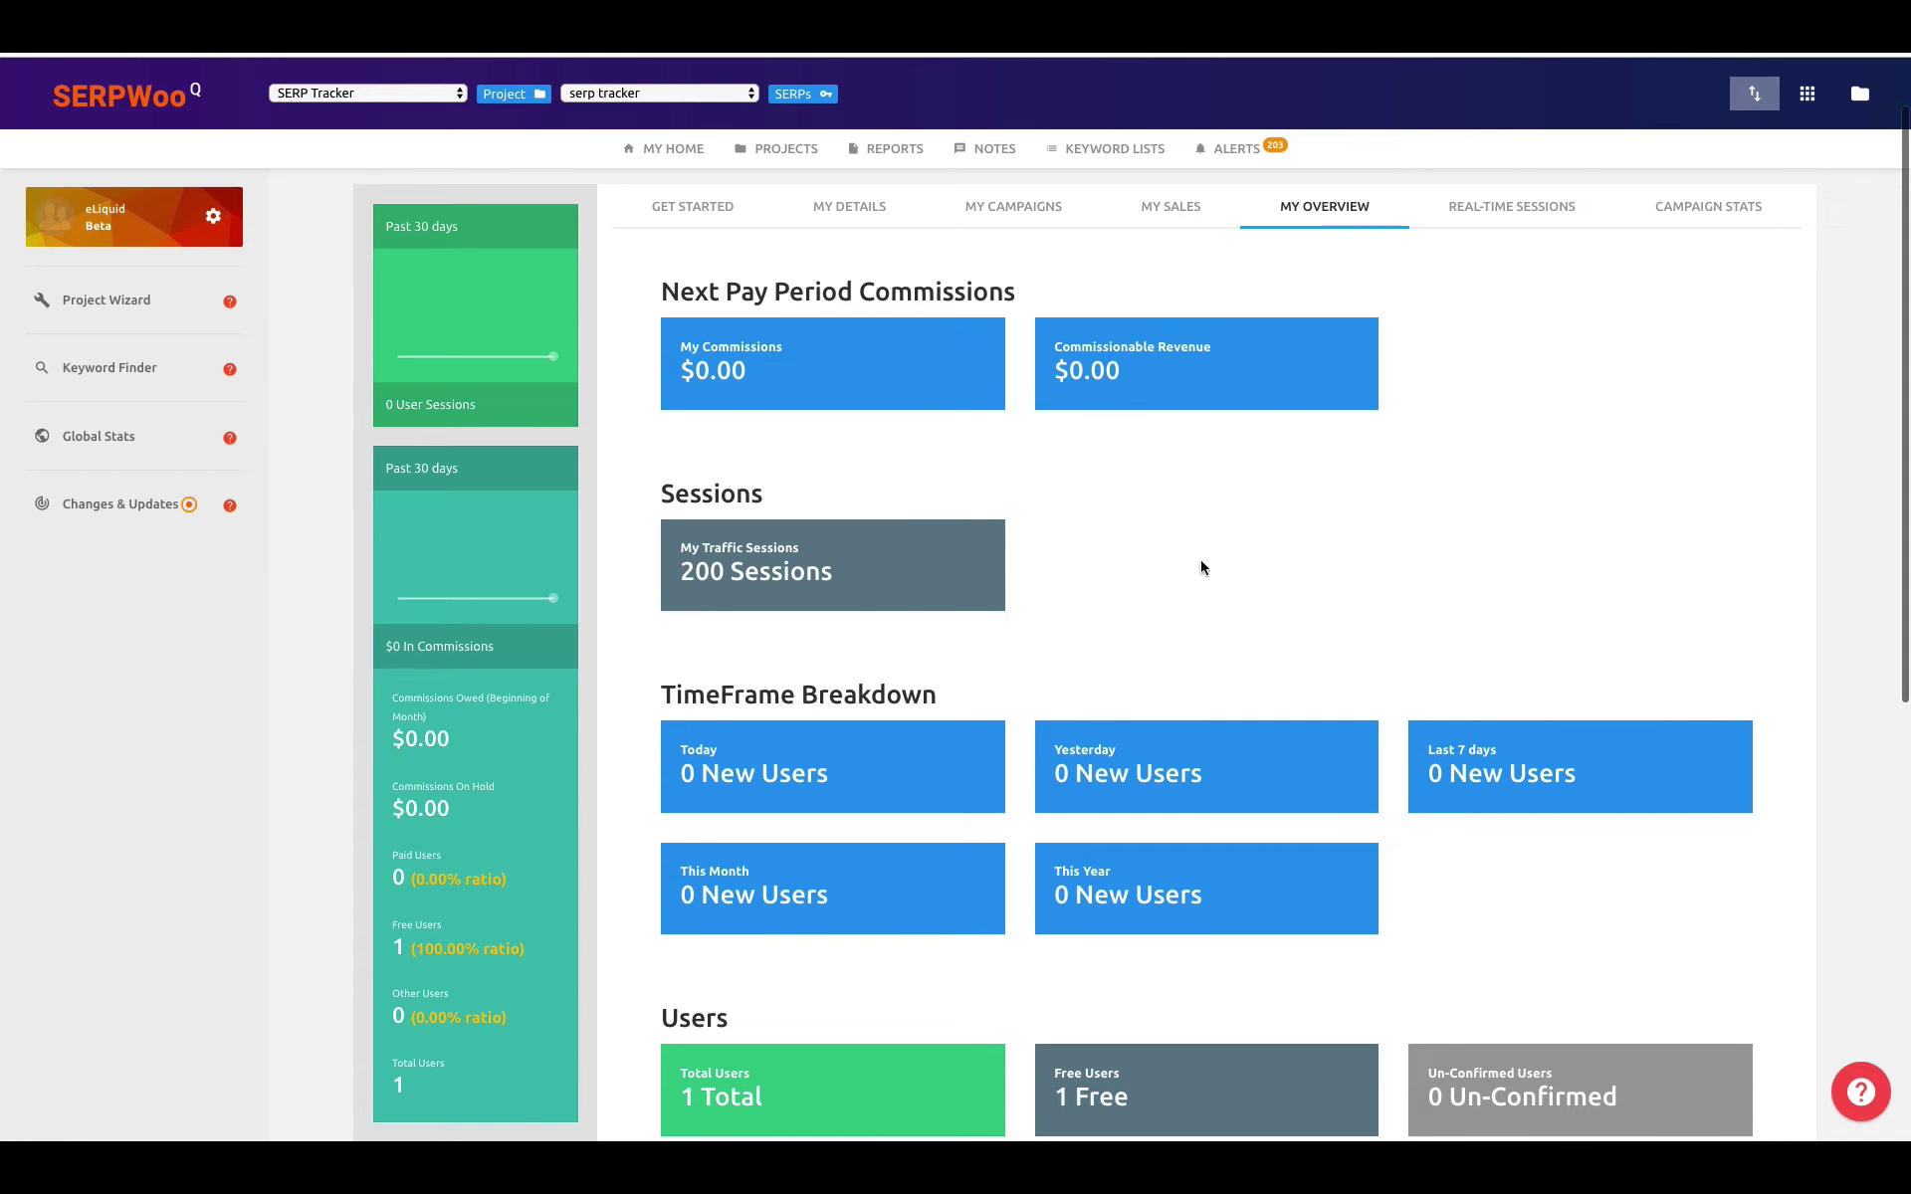
{"action": "scroll", "coordinate": [1204, 572], "scroll_direction": "down", "scroll_amount": 1}
{"action": "scroll", "coordinate": [1206, 580], "scroll_direction": "down", "scroll_amount": 1}
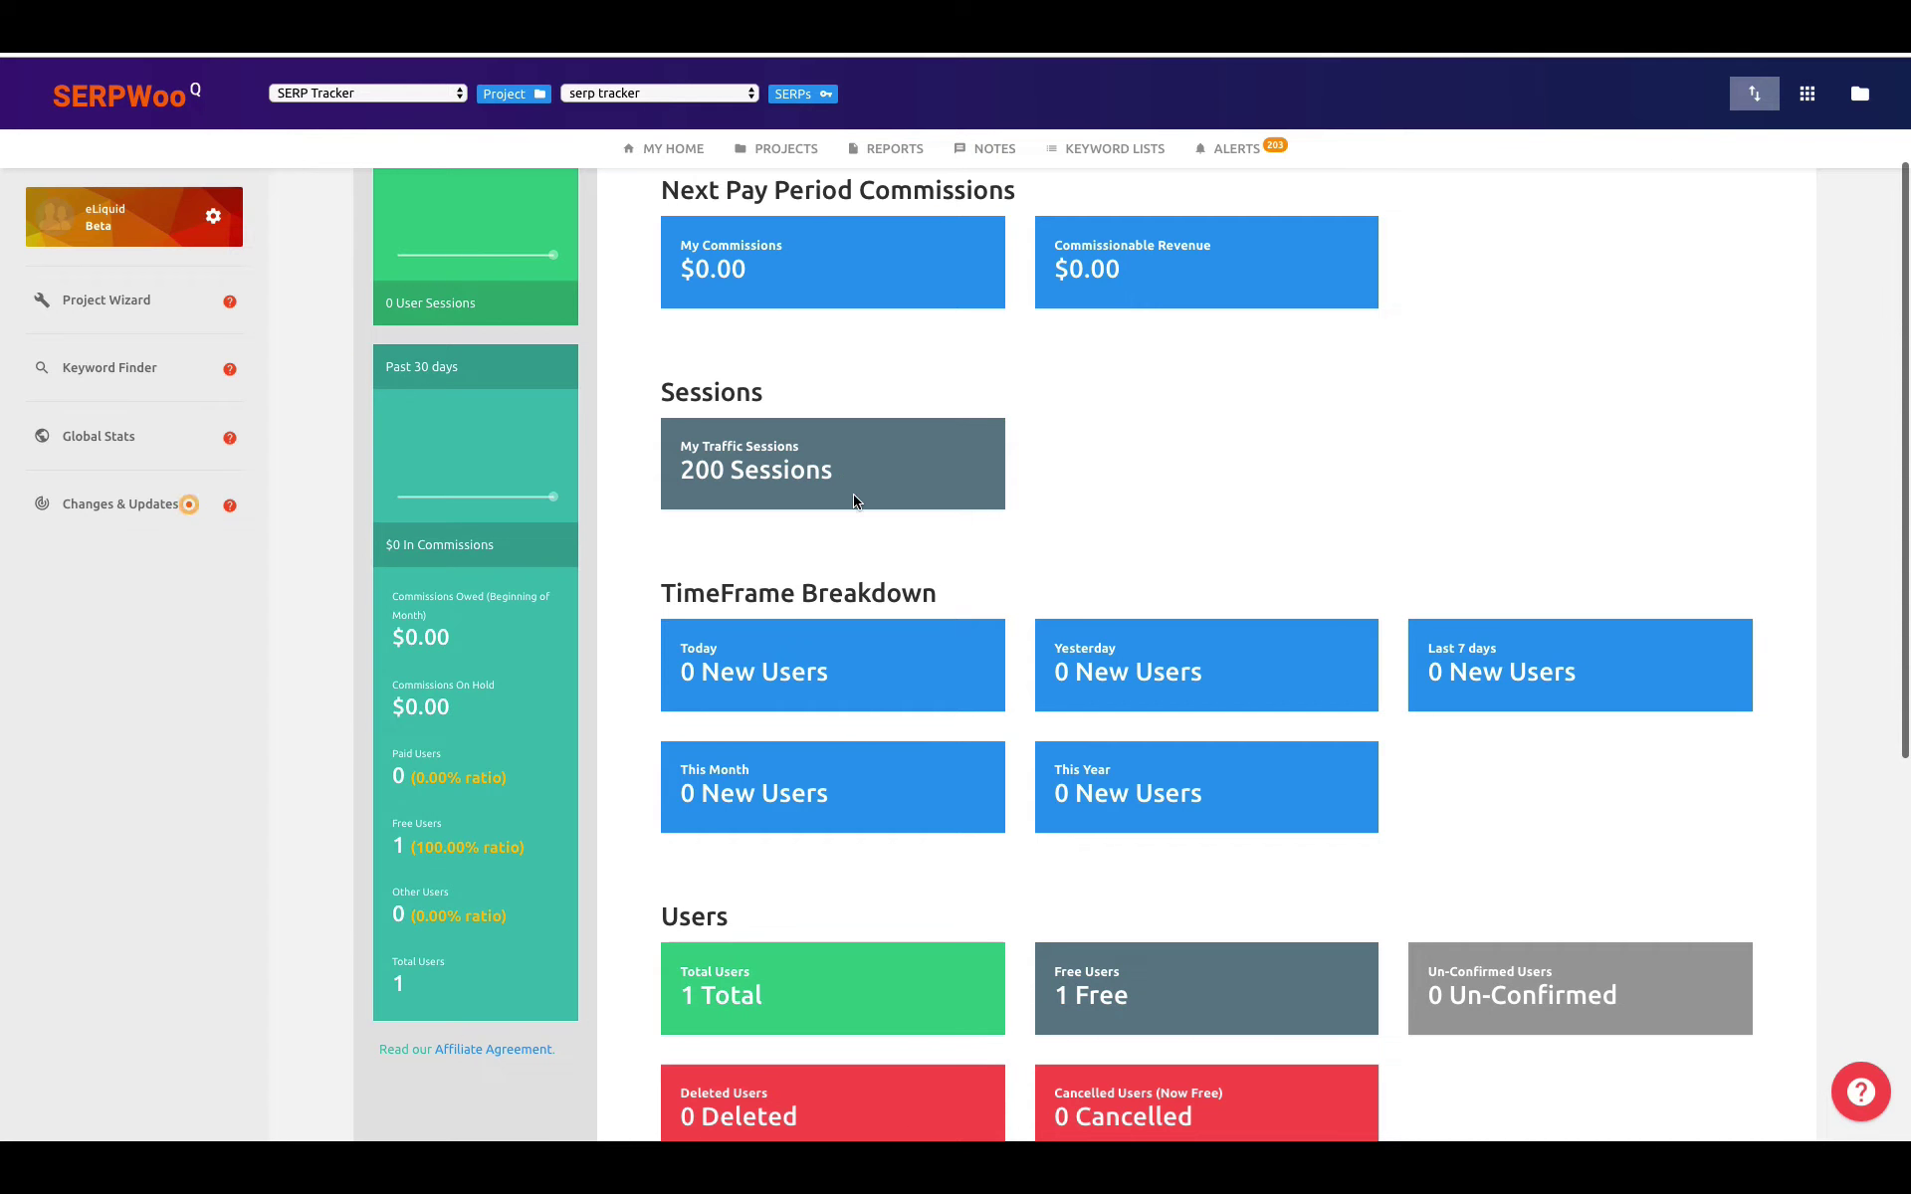
{"action": "scroll", "coordinate": [942, 560], "scroll_direction": "down", "scroll_amount": 2}
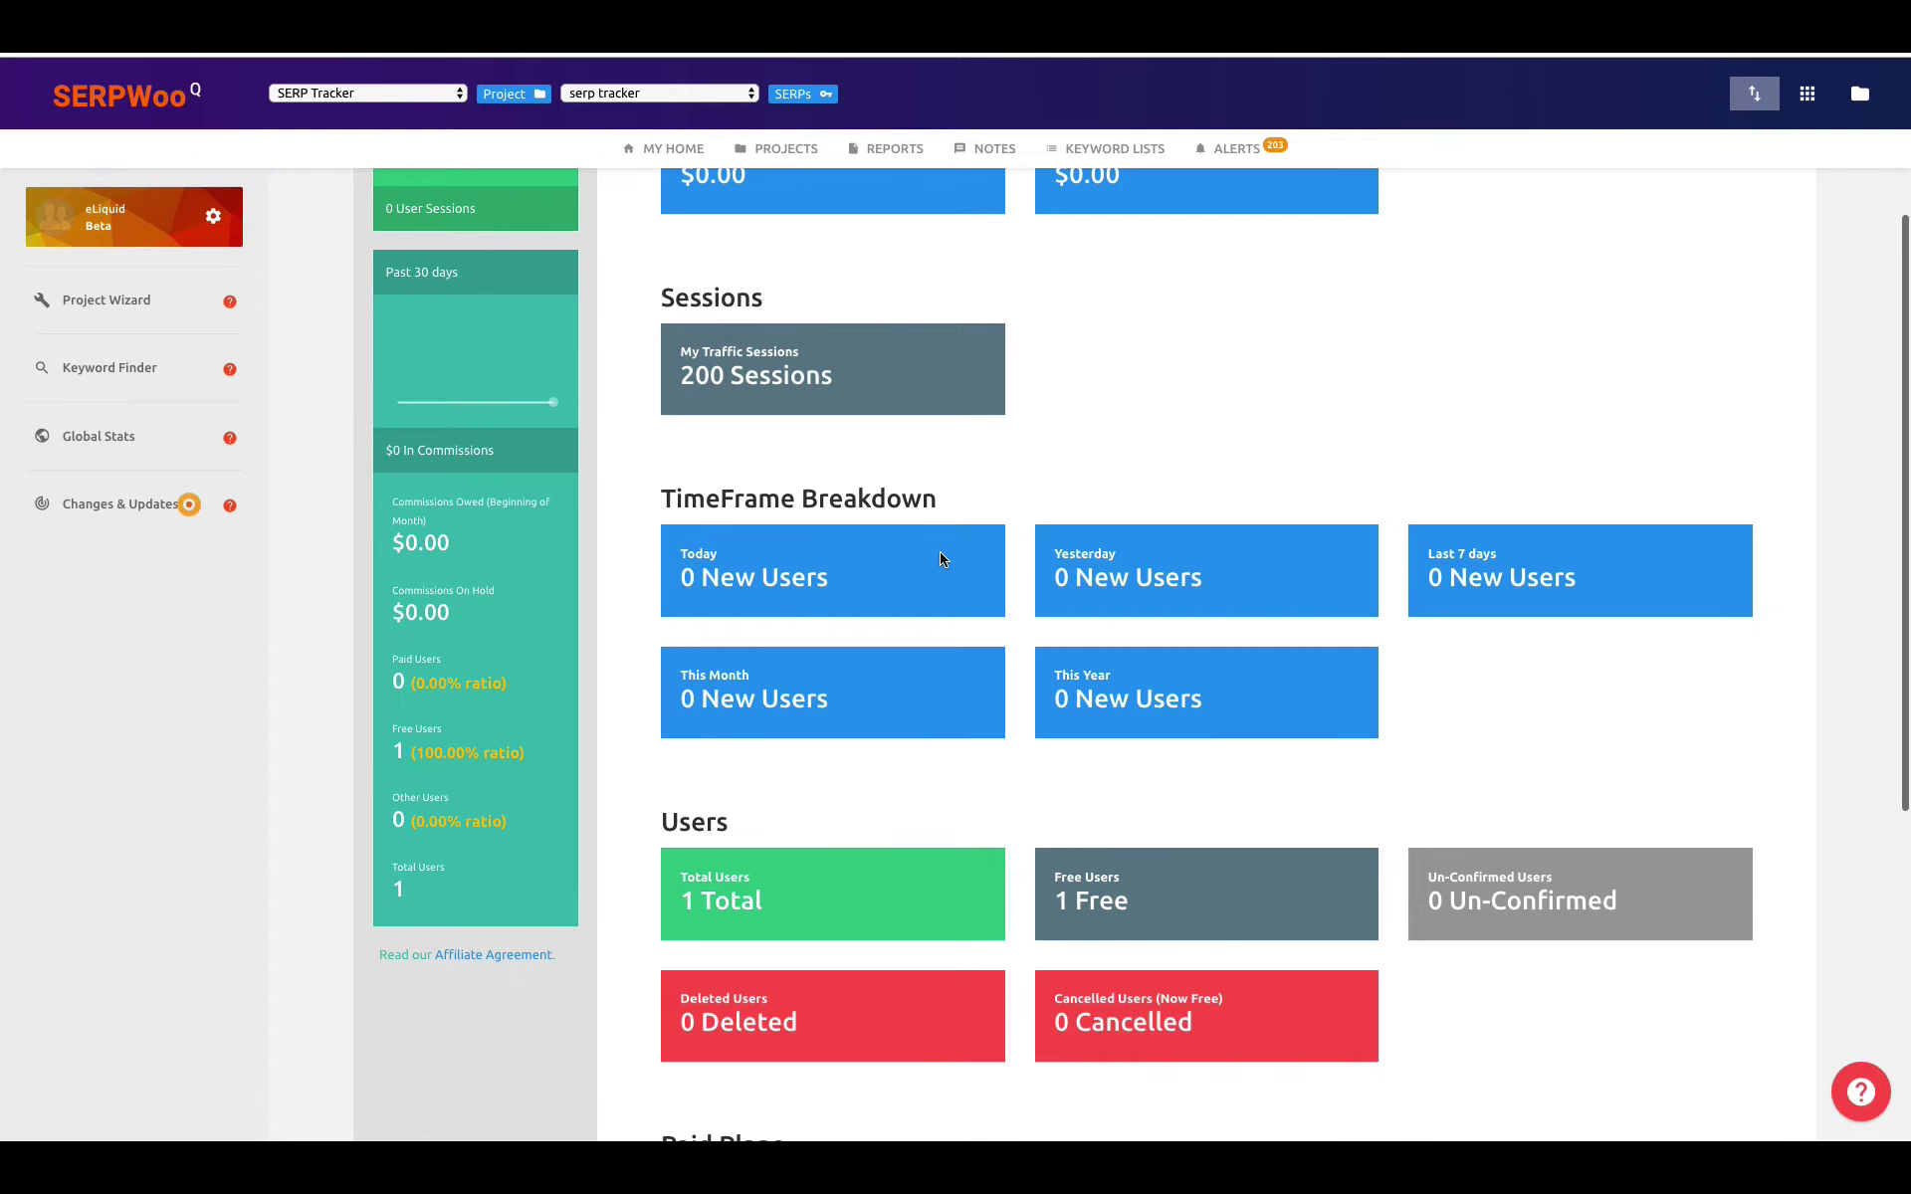
{"action": "scroll", "coordinate": [942, 559], "scroll_direction": "down", "scroll_amount": 4}
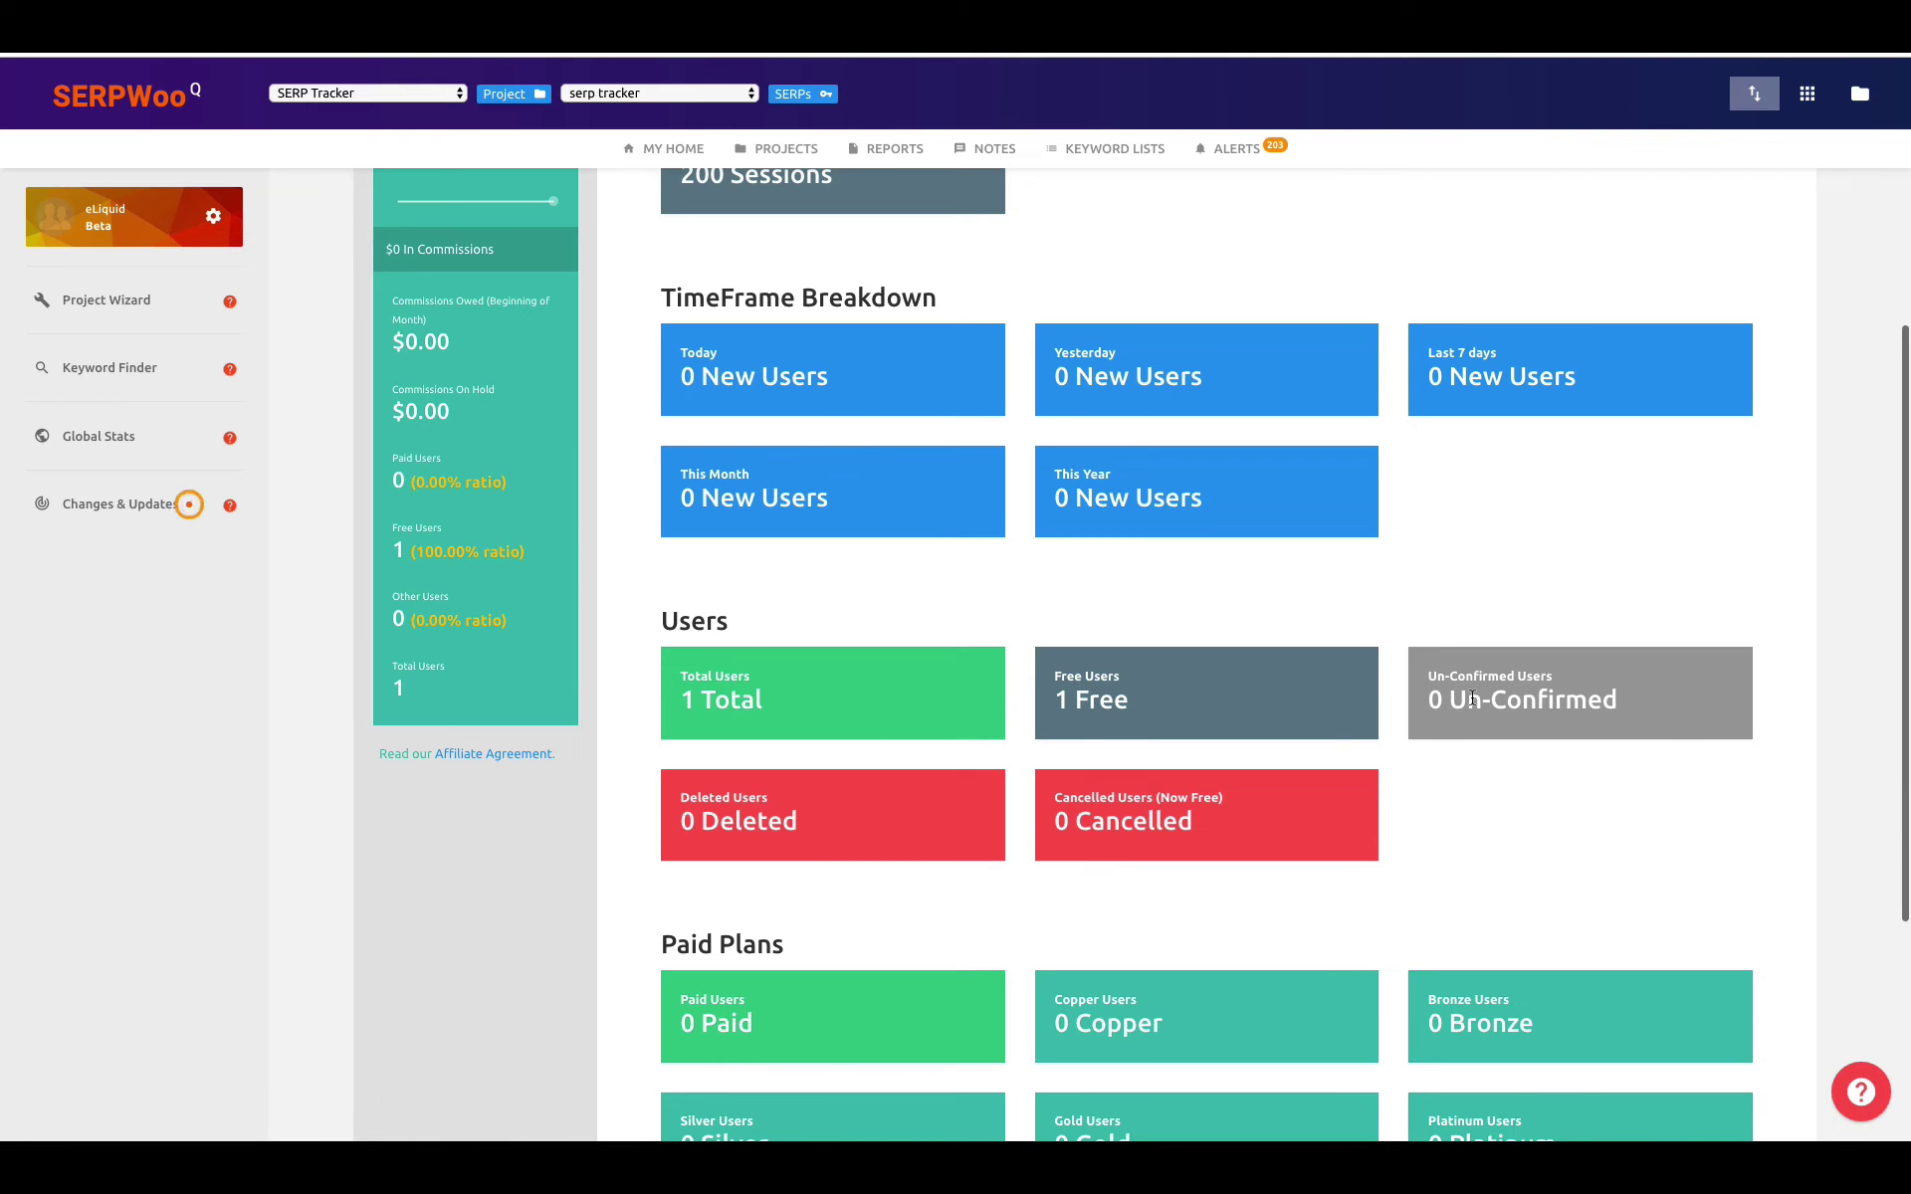
{"action": "scroll", "coordinate": [1471, 696], "scroll_direction": "down", "scroll_amount": 3}
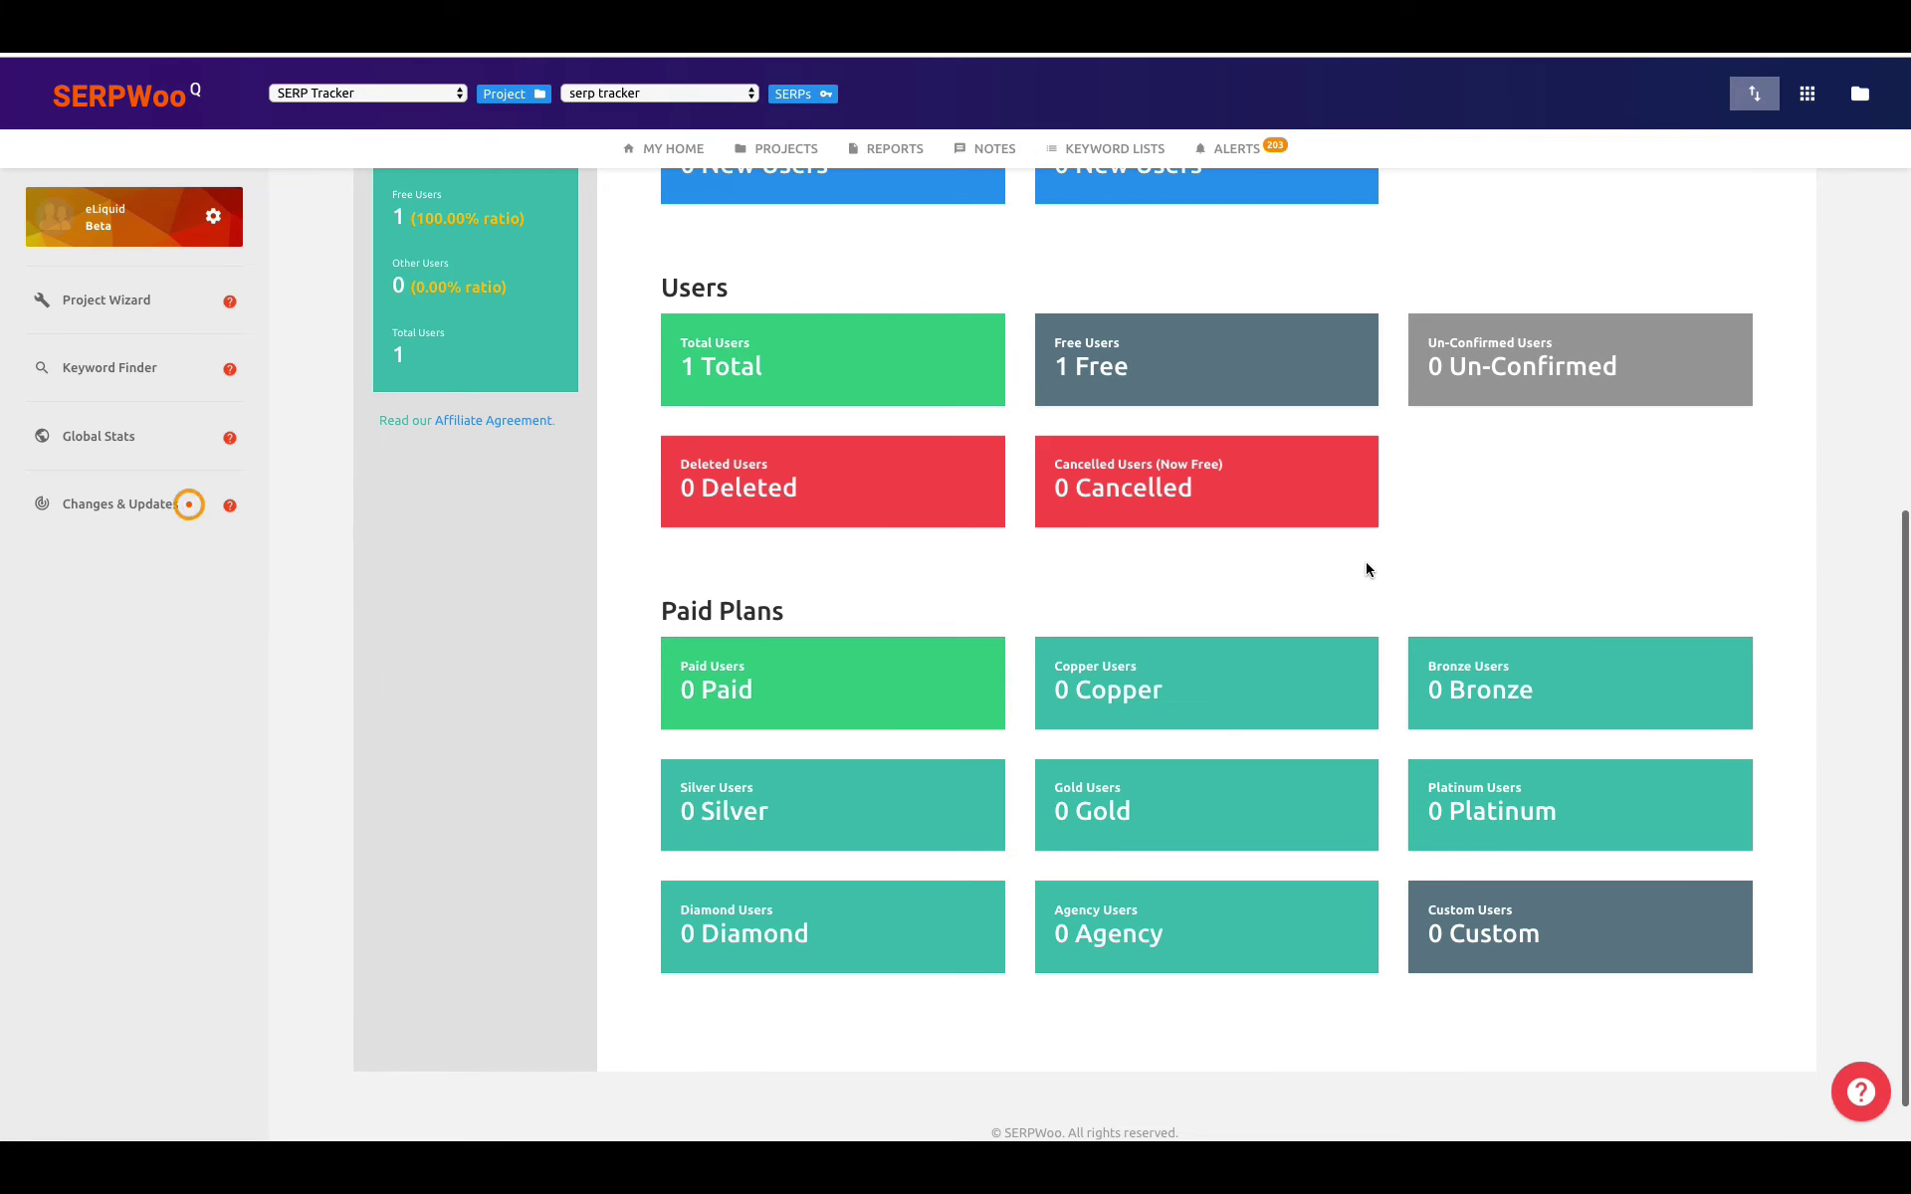
{"action": "scroll", "coordinate": [1366, 565], "scroll_direction": "up", "scroll_amount": 2}
{"action": "scroll", "coordinate": [1365, 569], "scroll_direction": "up", "scroll_amount": 2}
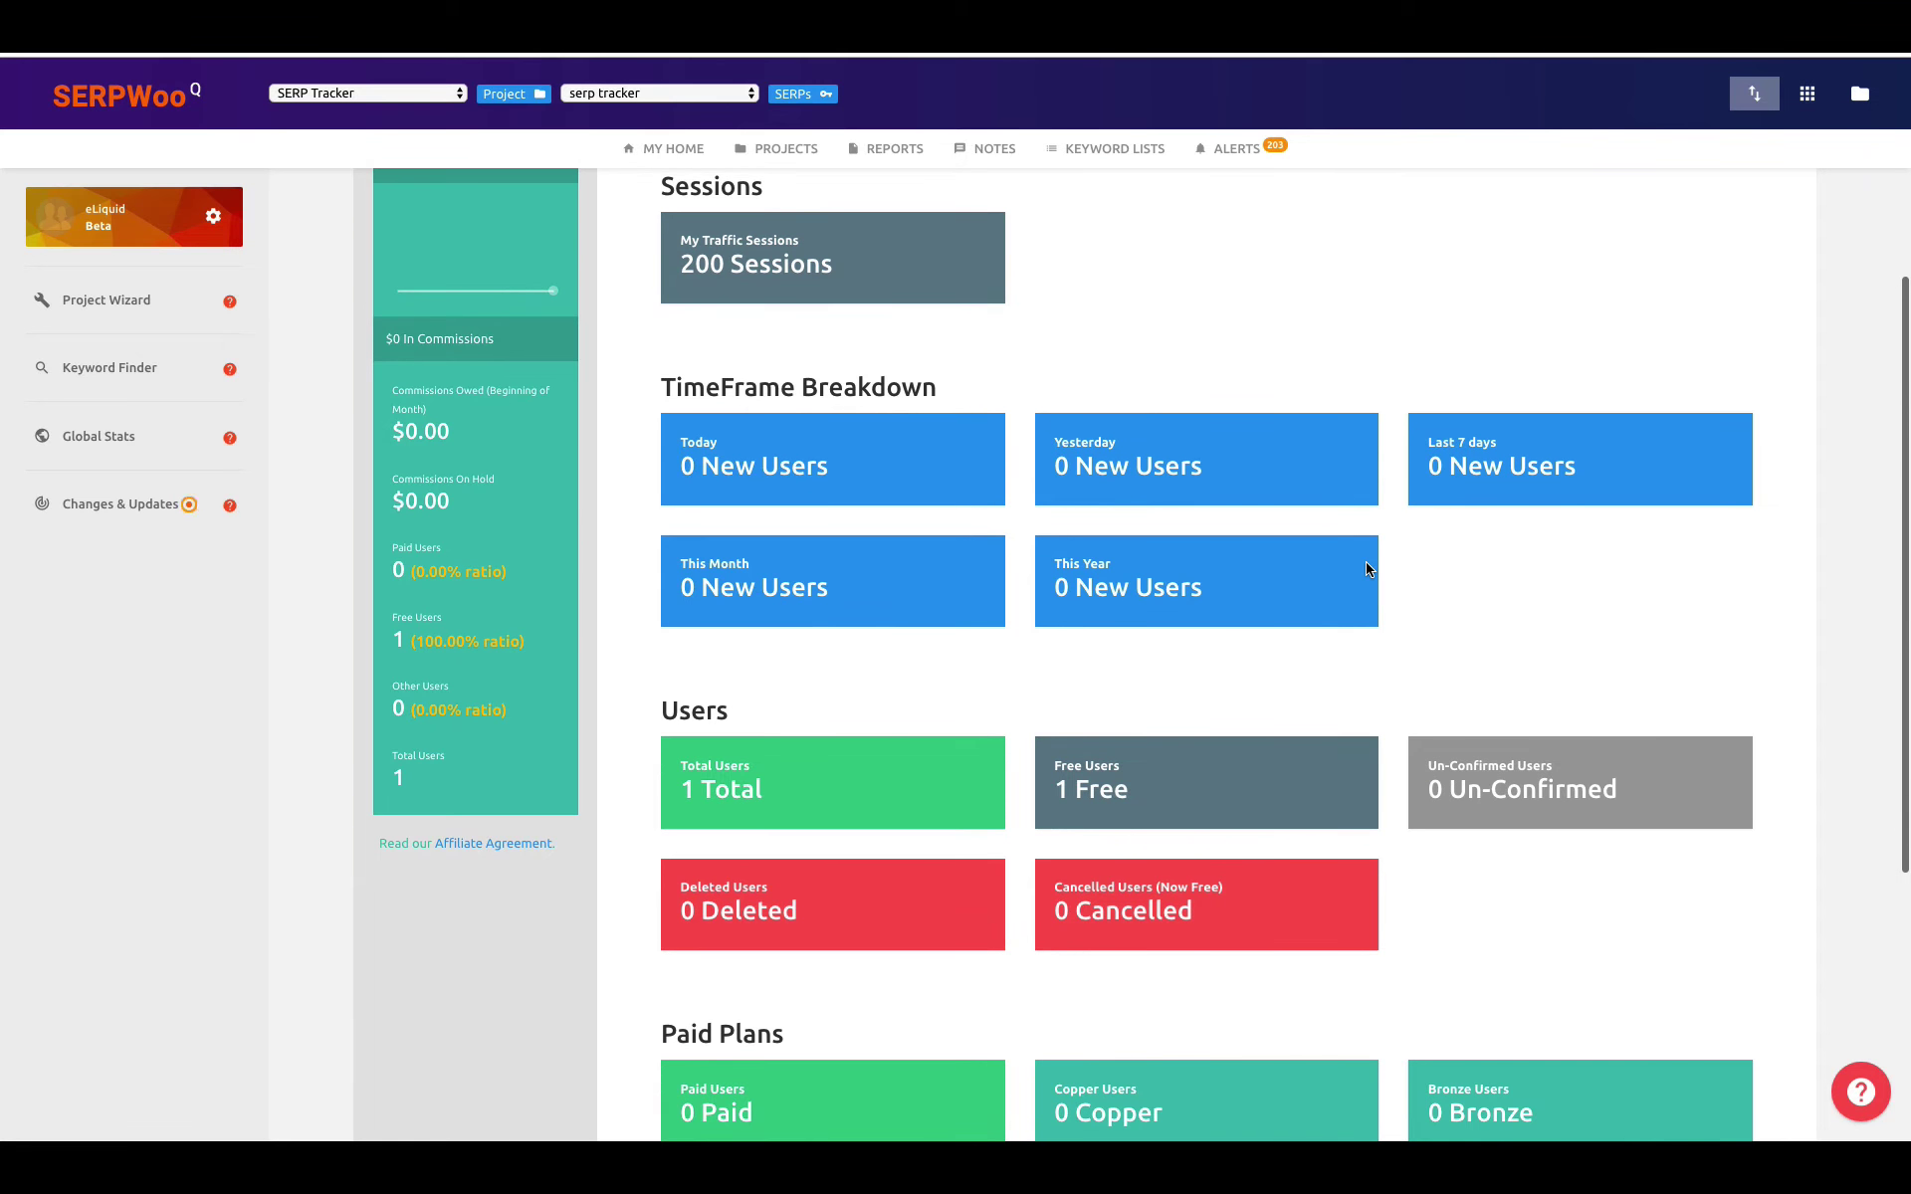
{"action": "scroll", "coordinate": [1365, 570], "scroll_direction": "up", "scroll_amount": 2}
{"action": "scroll", "coordinate": [1366, 570], "scroll_direction": "up", "scroll_amount": 1}
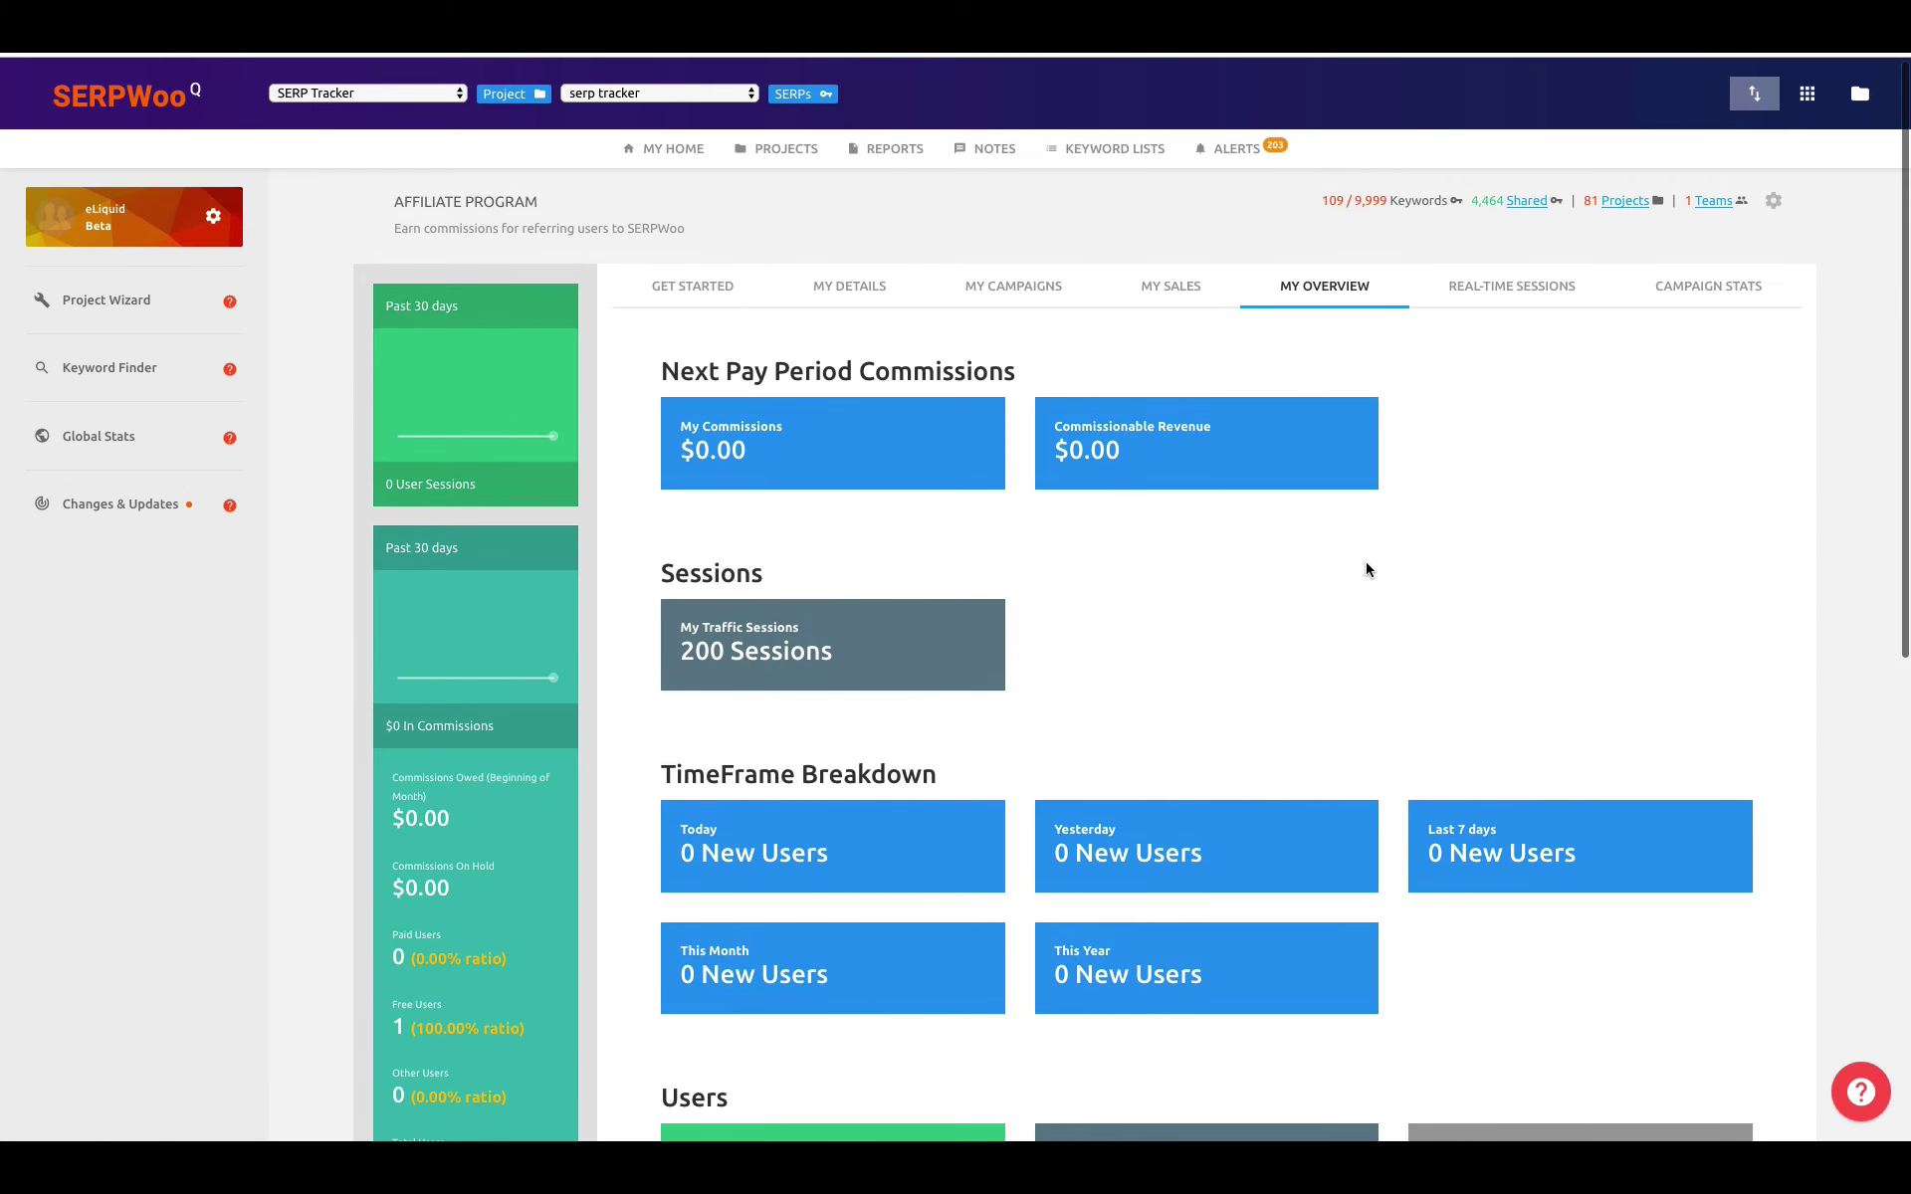
Step: Browse the REAL-TIME SESSIONS table of Facebook1 visits by OS and page reached
{"action": "left_click", "coordinate": [1523, 302]}
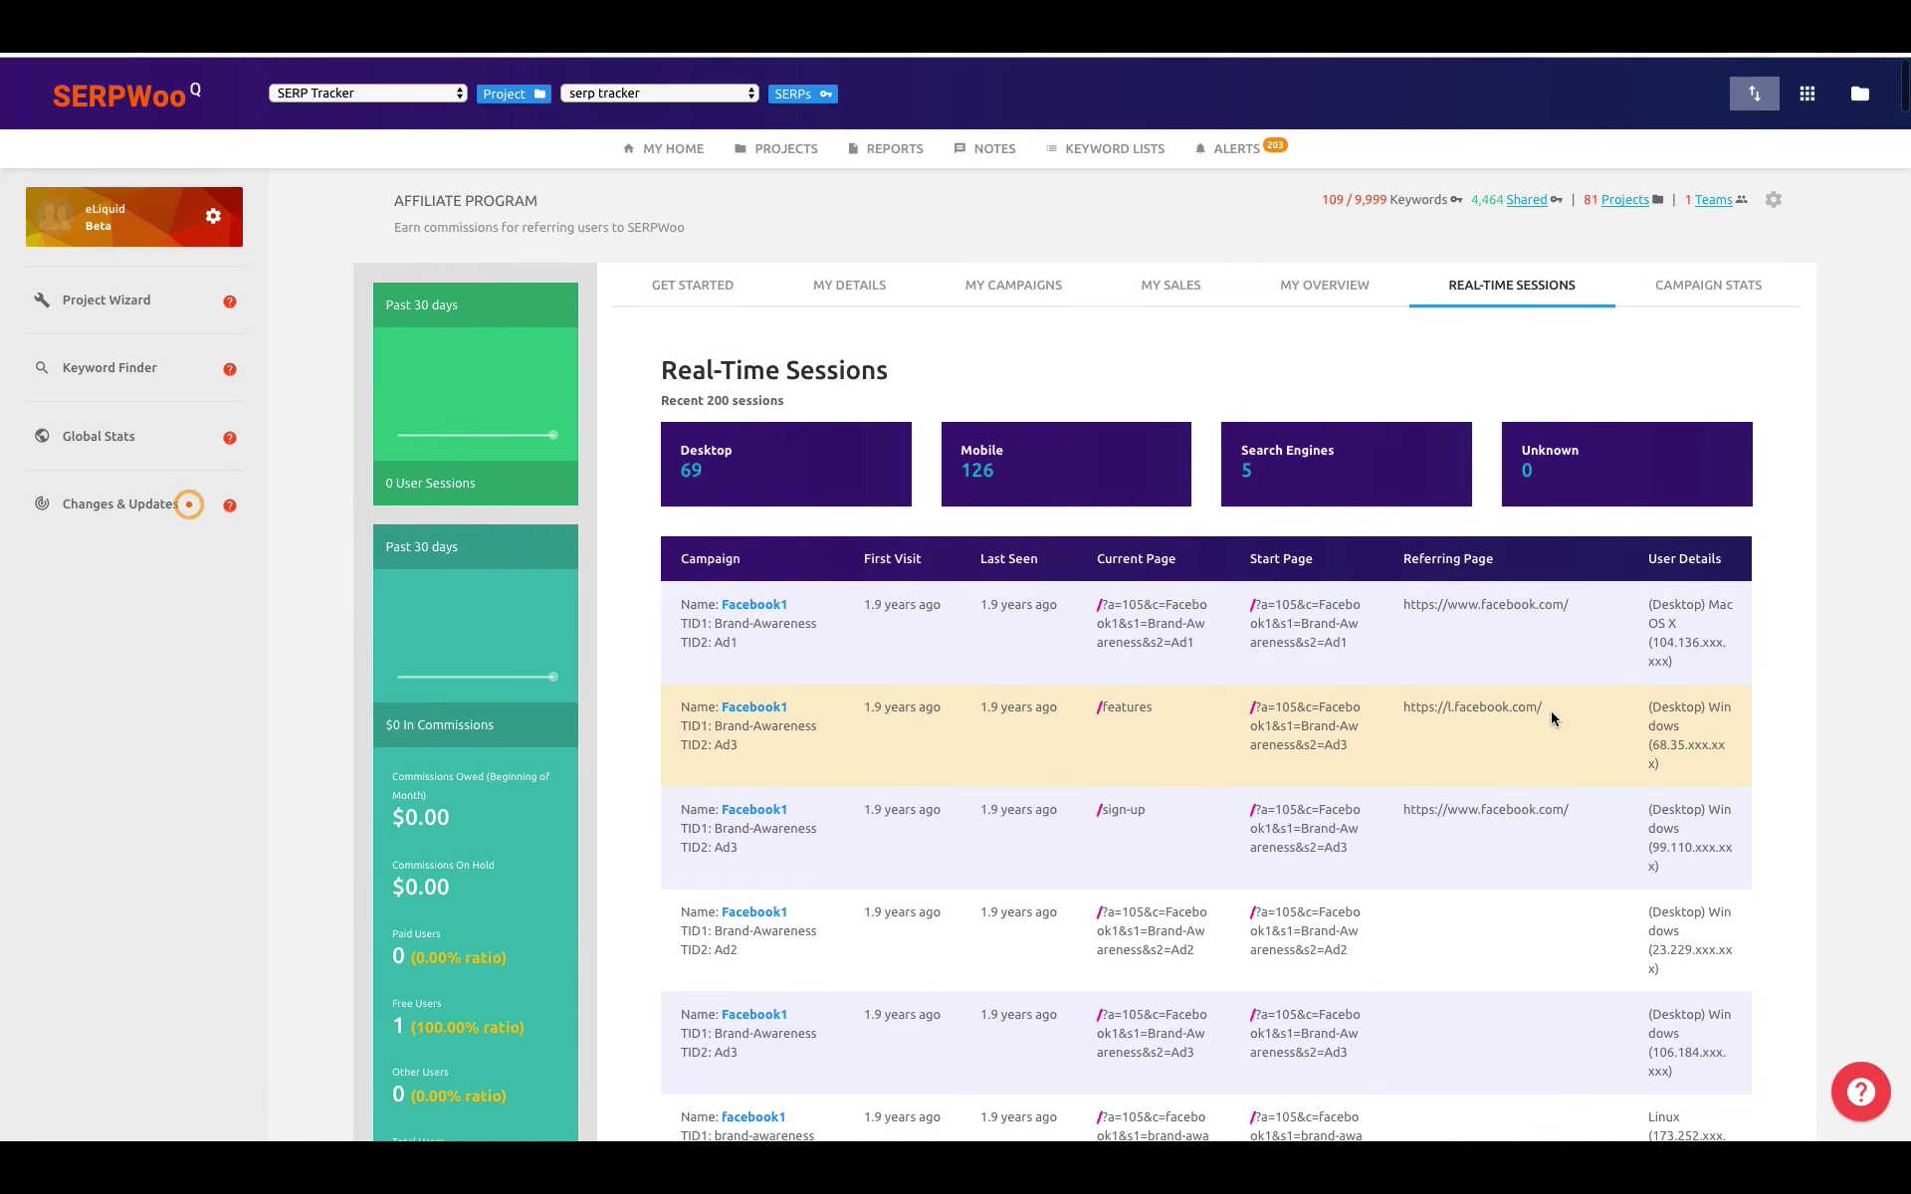
{"action": "scroll", "coordinate": [1551, 711], "scroll_direction": "down", "scroll_amount": 1}
{"action": "scroll", "coordinate": [1551, 713], "scroll_direction": "down", "scroll_amount": 4}
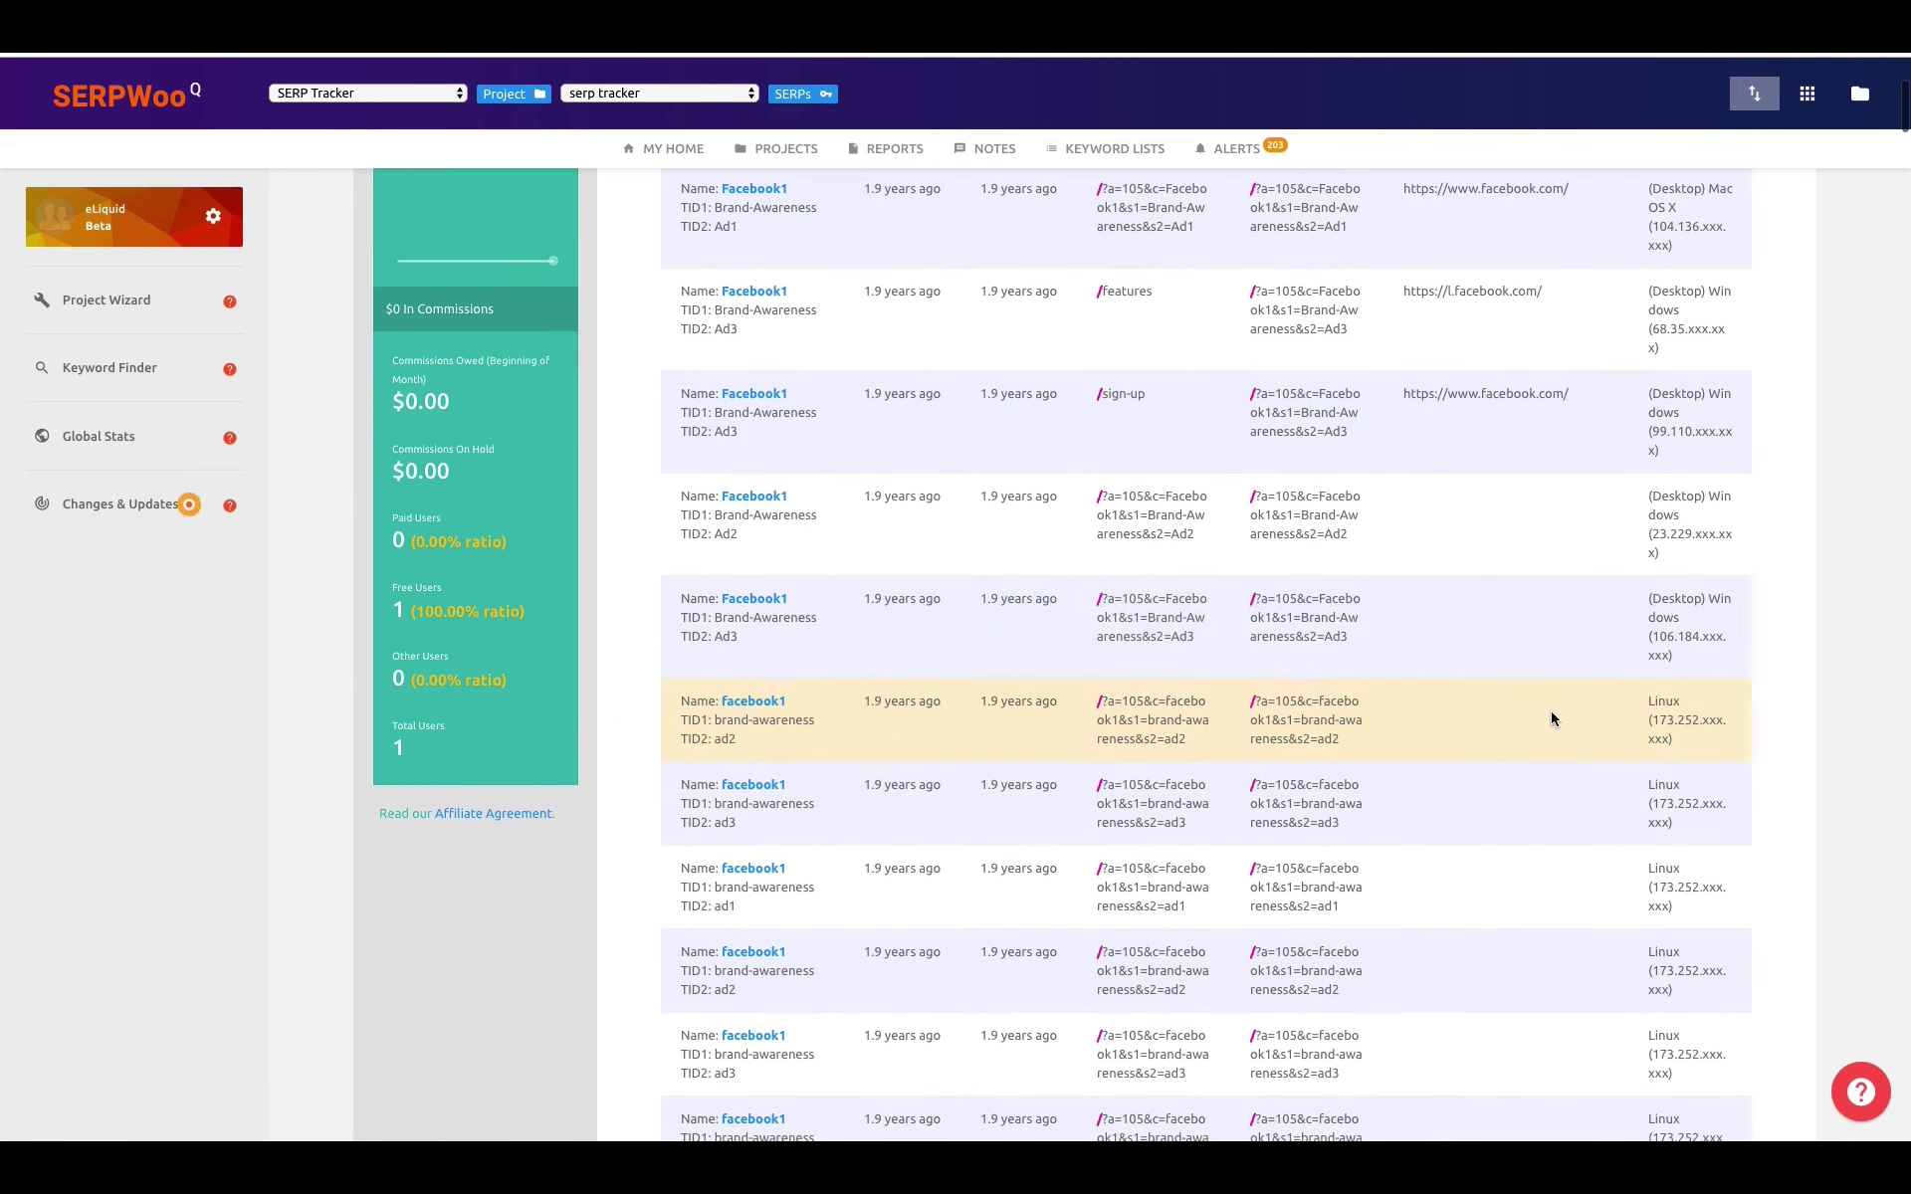
{"action": "scroll", "coordinate": [1550, 716], "scroll_direction": "up", "scroll_amount": 4}
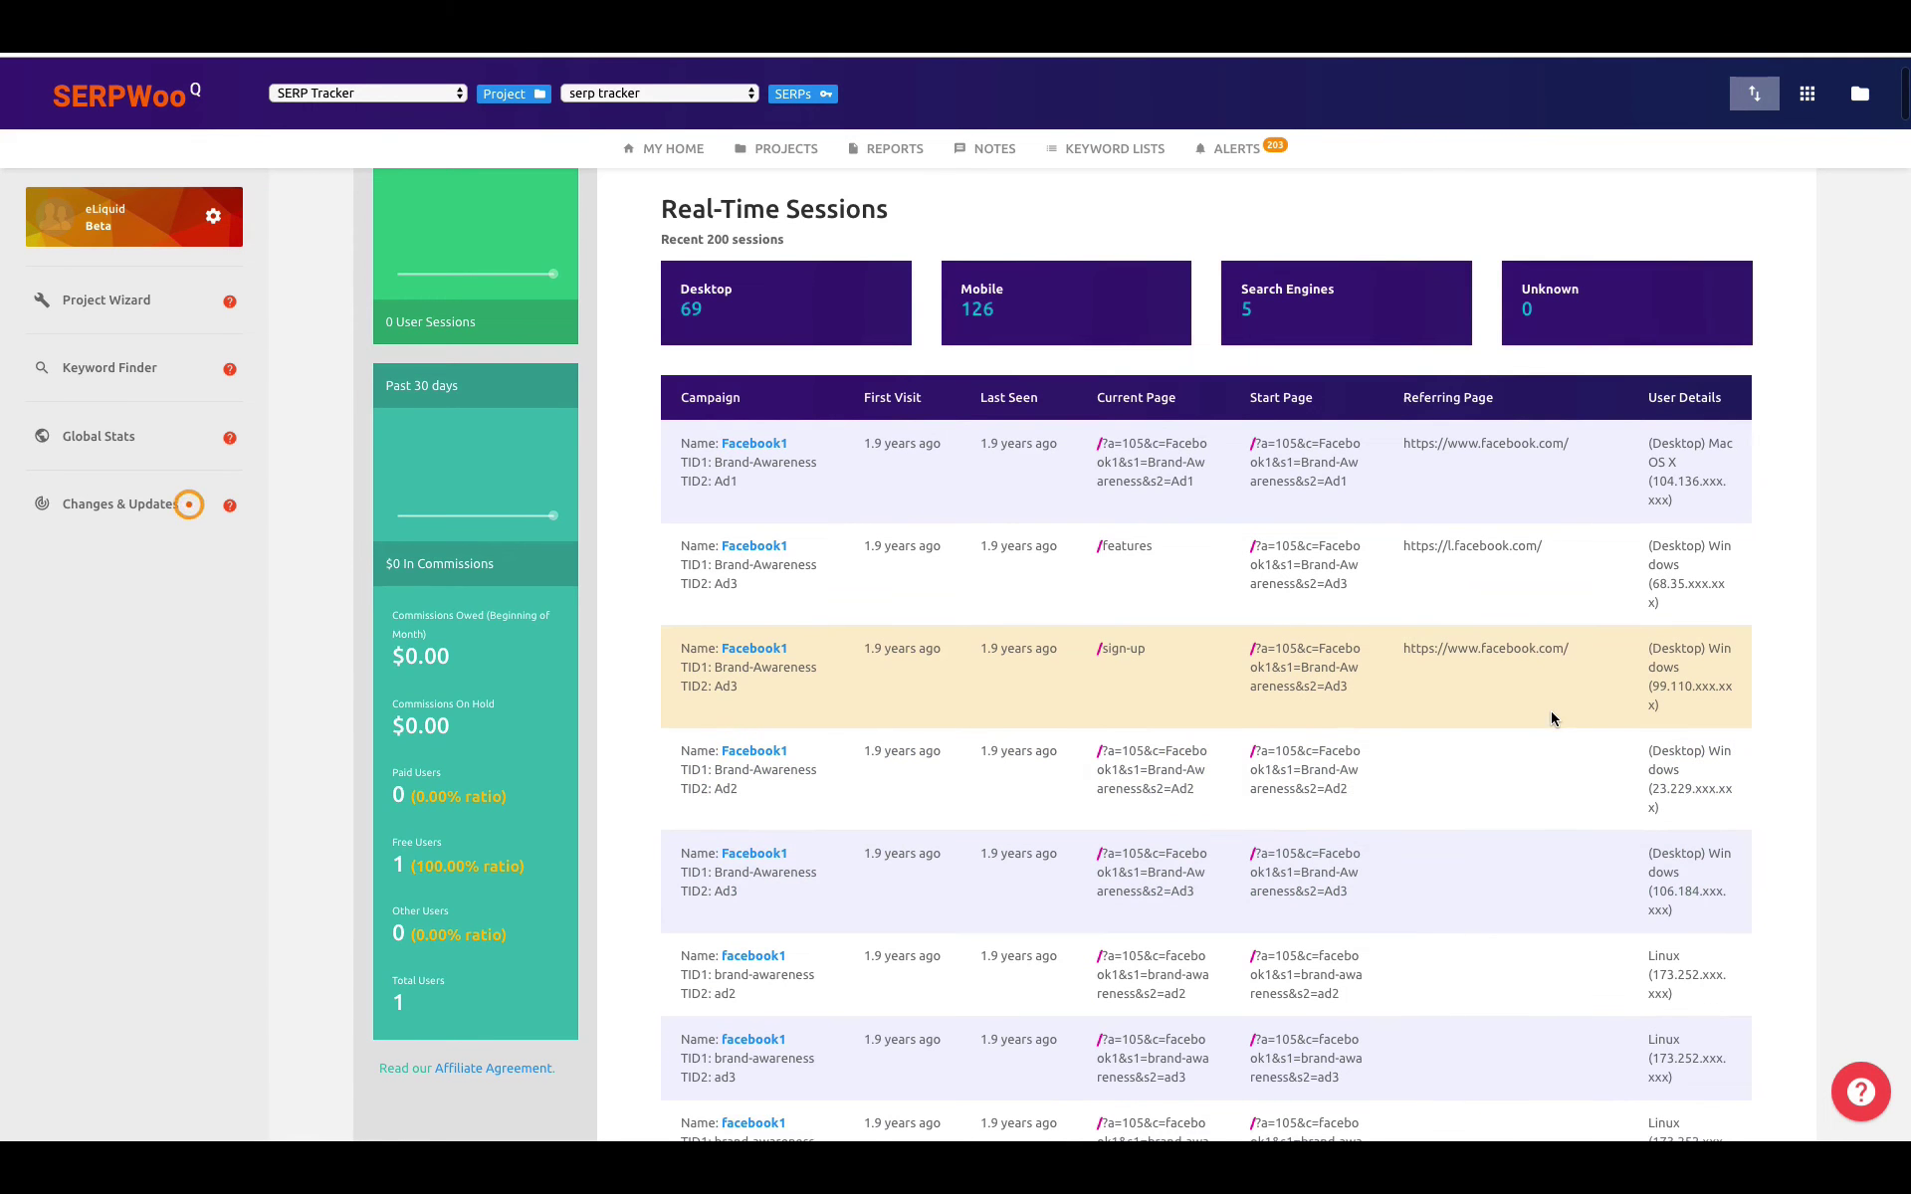
{"action": "scroll", "coordinate": [1550, 713], "scroll_direction": "up", "scroll_amount": 1}
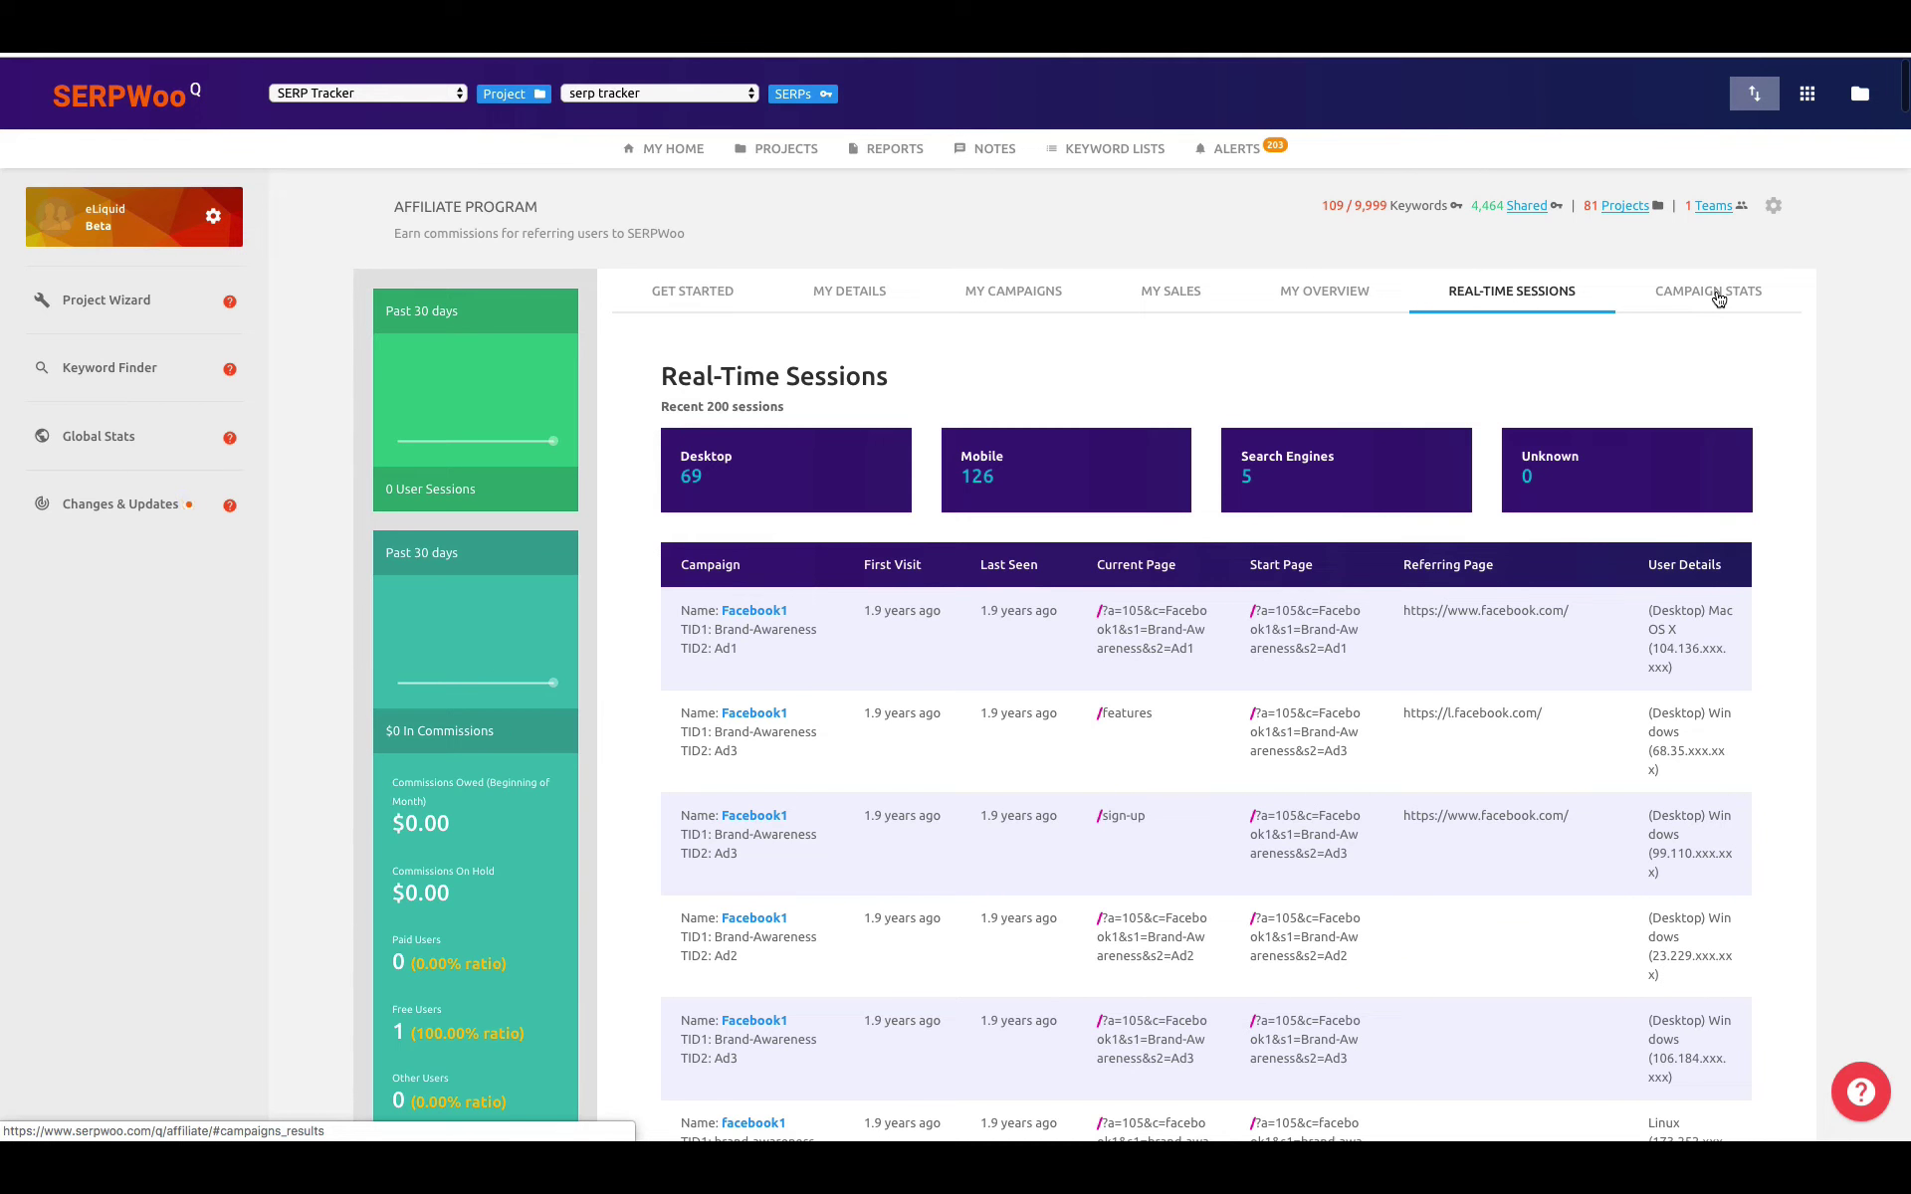
Step: Show the CAMPAIGN STATS breakdown, where only WickedFire has 1 free user
{"action": "left_click", "coordinate": [1719, 299]}
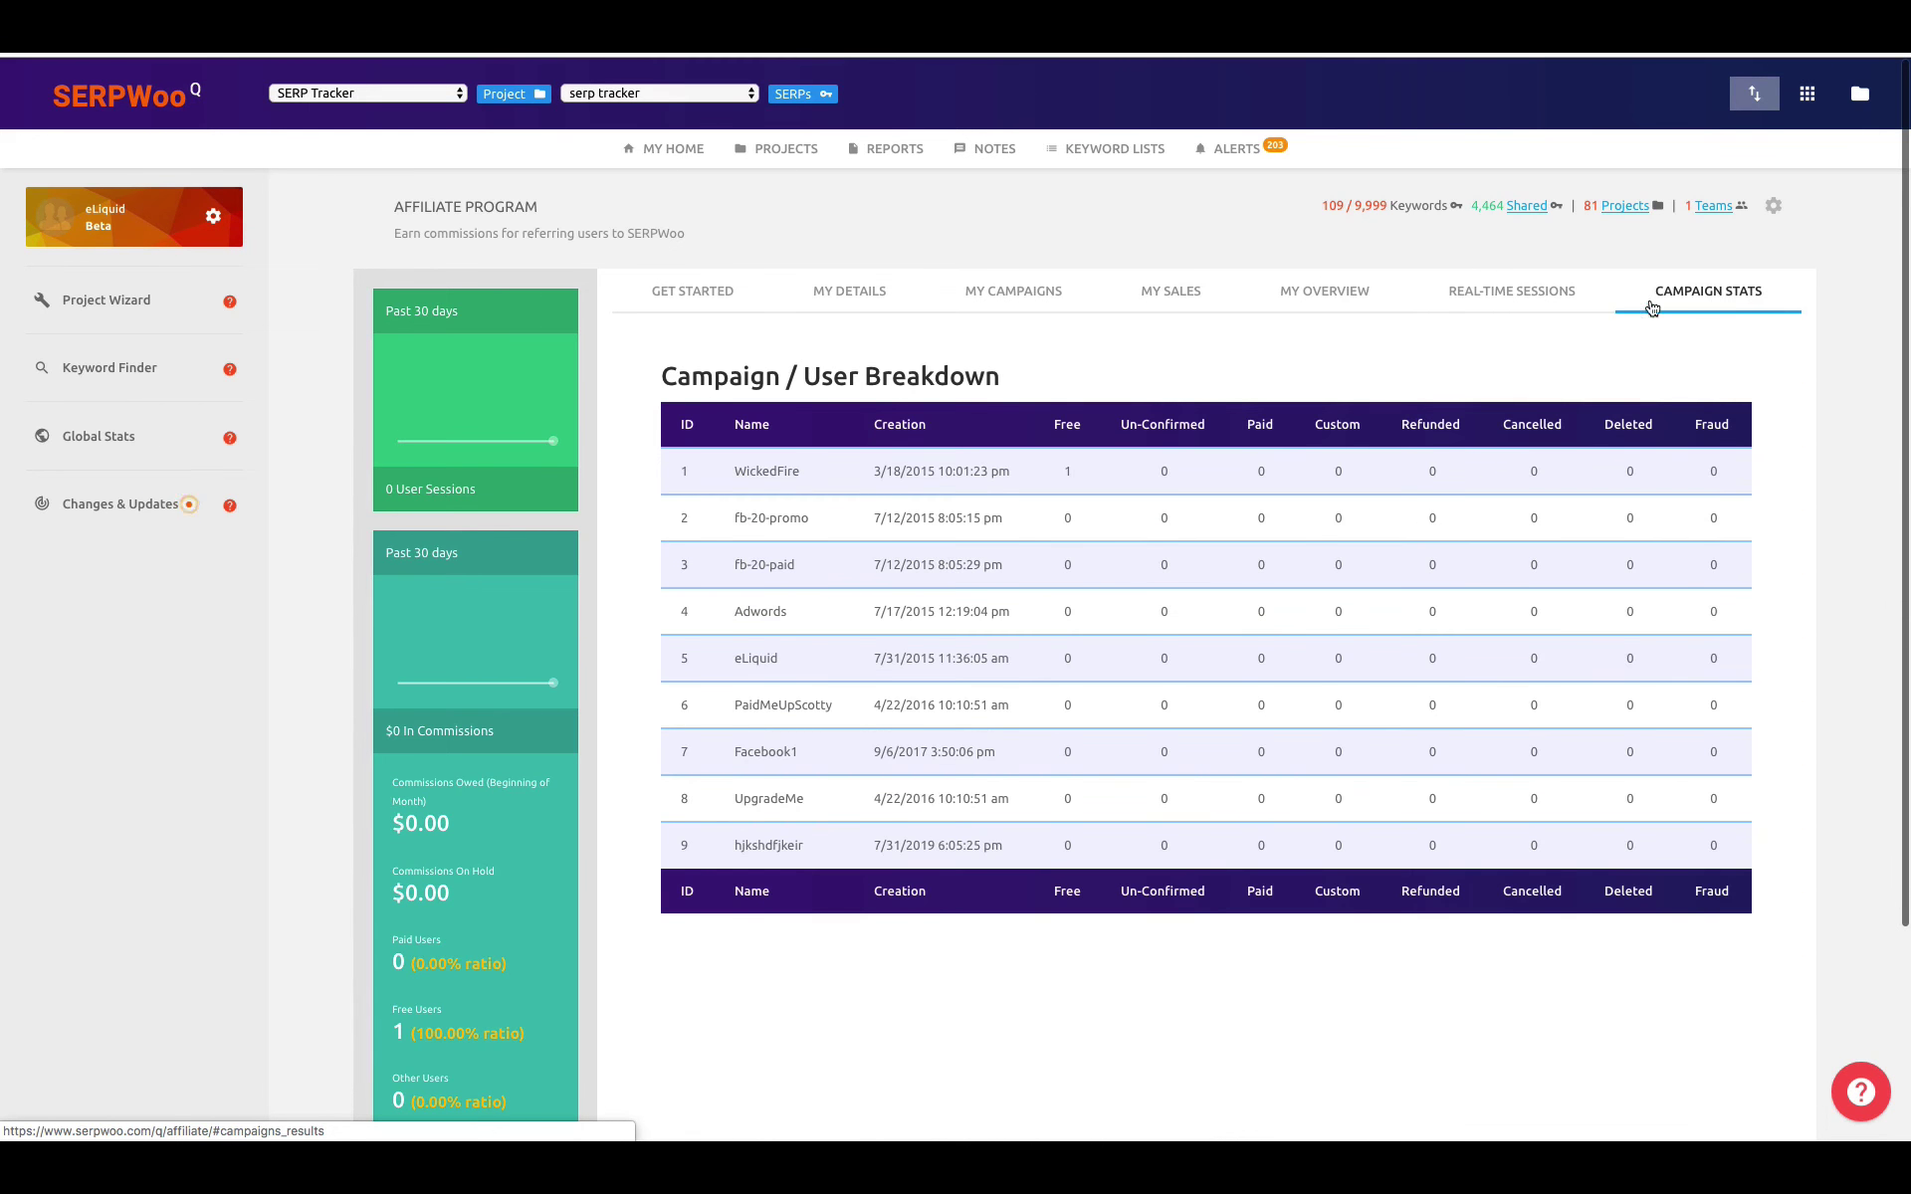